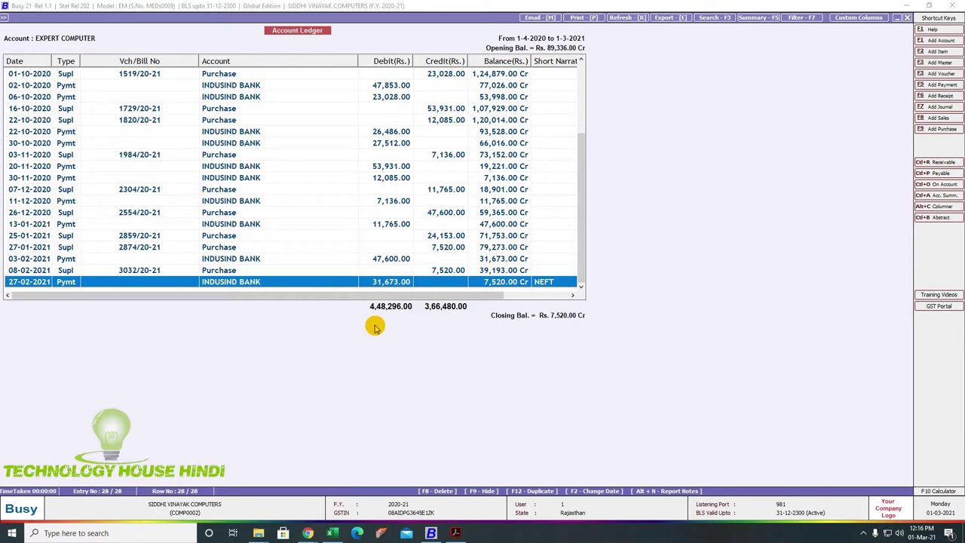
Review the 27-02-2021 INDUSIND BANK payment voucher in the Expert Computer ledger and close both without changes
key(Return)
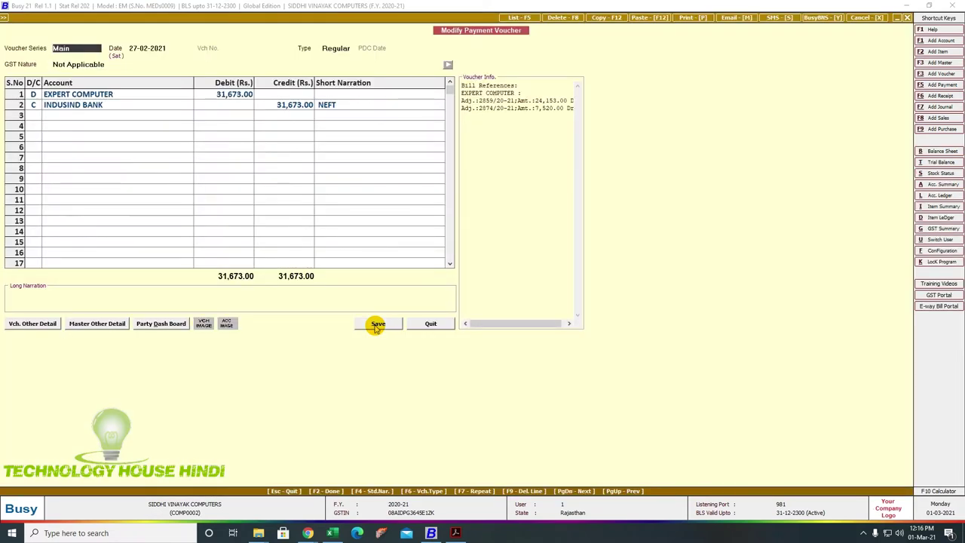
click(378, 324)
key(Escape)
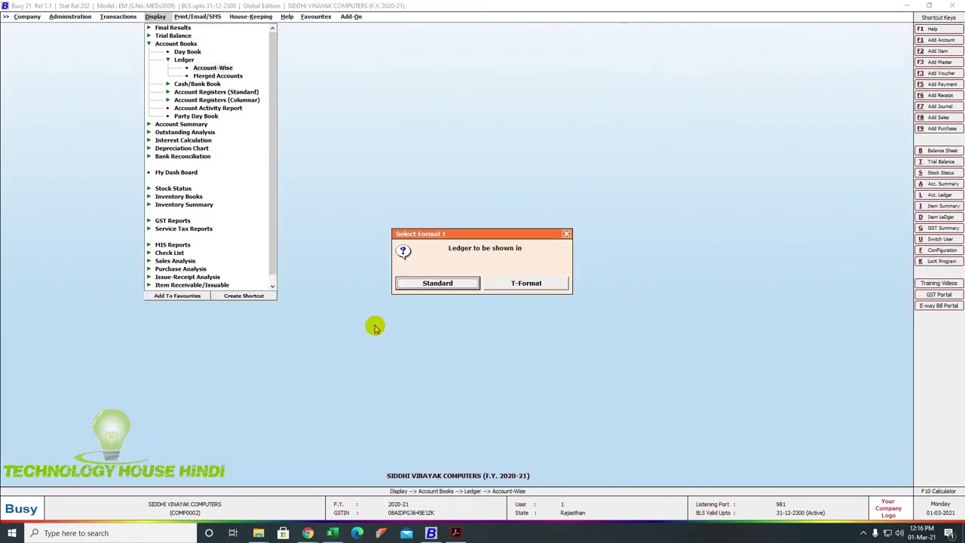
key(Escape)
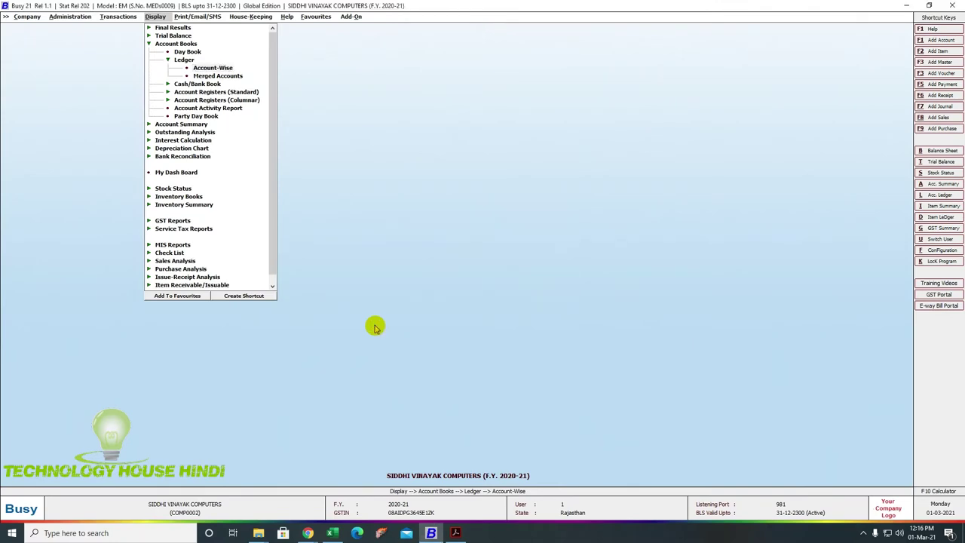
Reopen the account-wise ledger in Standard format and look up the next debit entry in the bank statement PDF
key(Return)
click(456, 533)
scroll(442, 345, down, 5)
scroll(440, 346, down, 5)
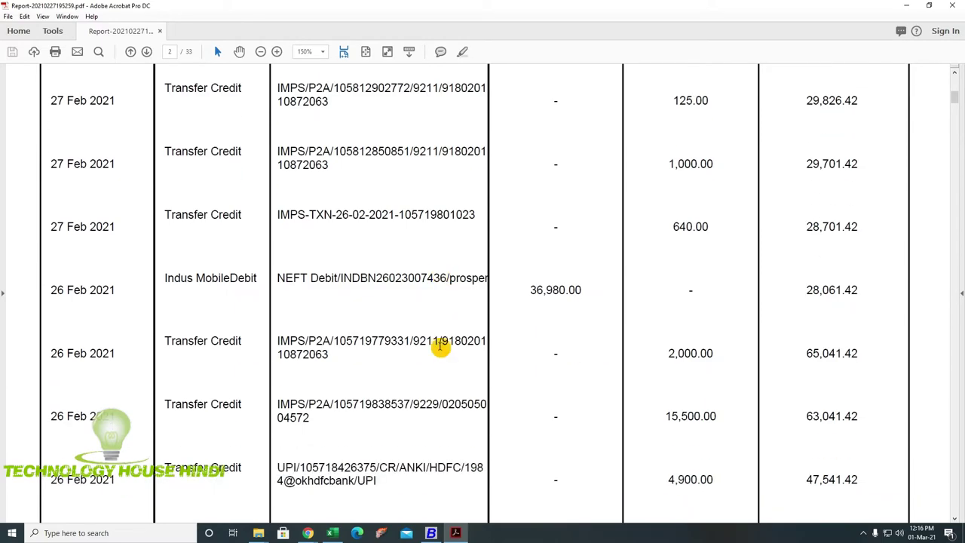
click(436, 533)
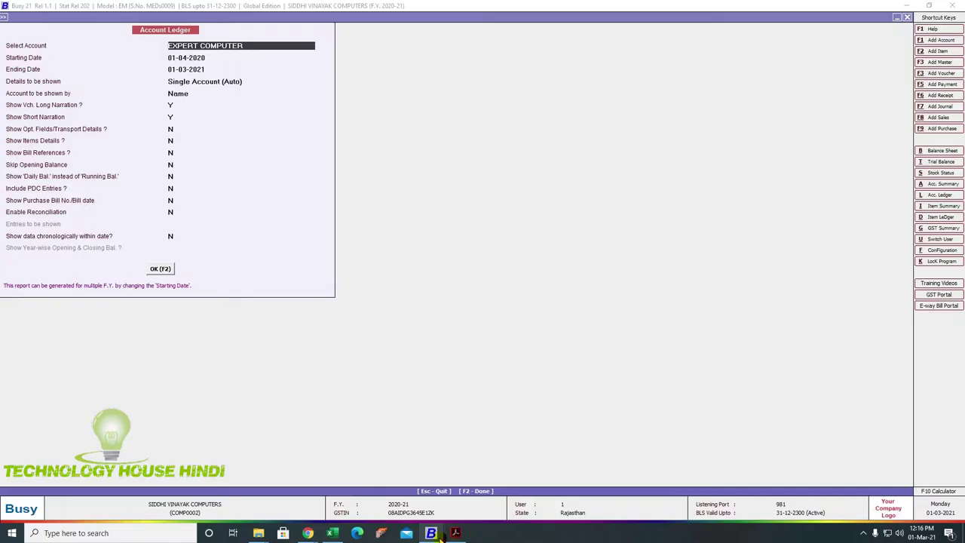
Display the account ledger for Prosper Computer with the default dates and options
text(prosp)
key(Return)
key(Return)
key(Return)
key(Return)
key(Return)
key(Return)
key(Return)
key(Return)
key(Return)
key(Return)
key(Return)
key(Return)
key(Return)
key(Return)
key(Return)
key(Return)
key(Return)
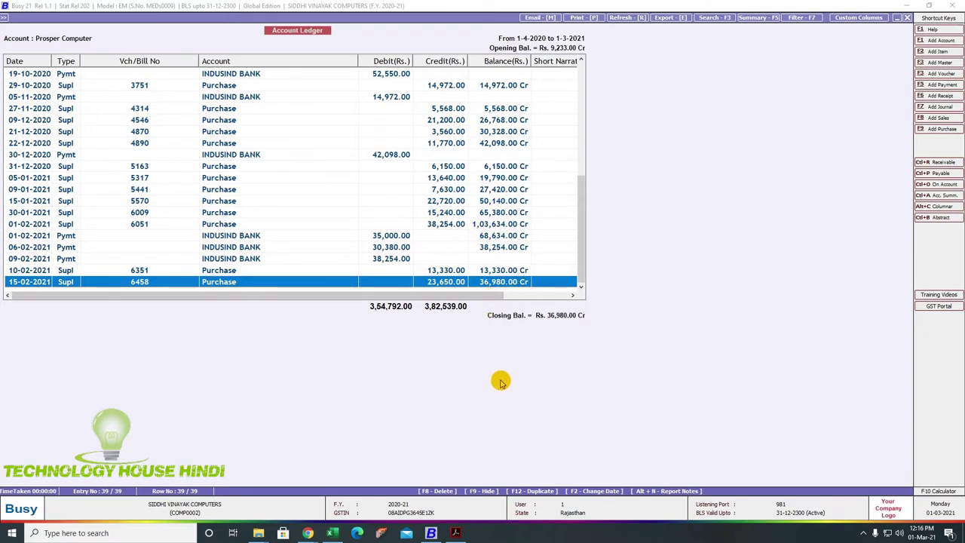
Leave the ledger, start a new payment voucher and date it 26-02-2021 to match the prosper debit in the bank statement
key(Escape)
key(Escape)
key(Escape)
key(Left)
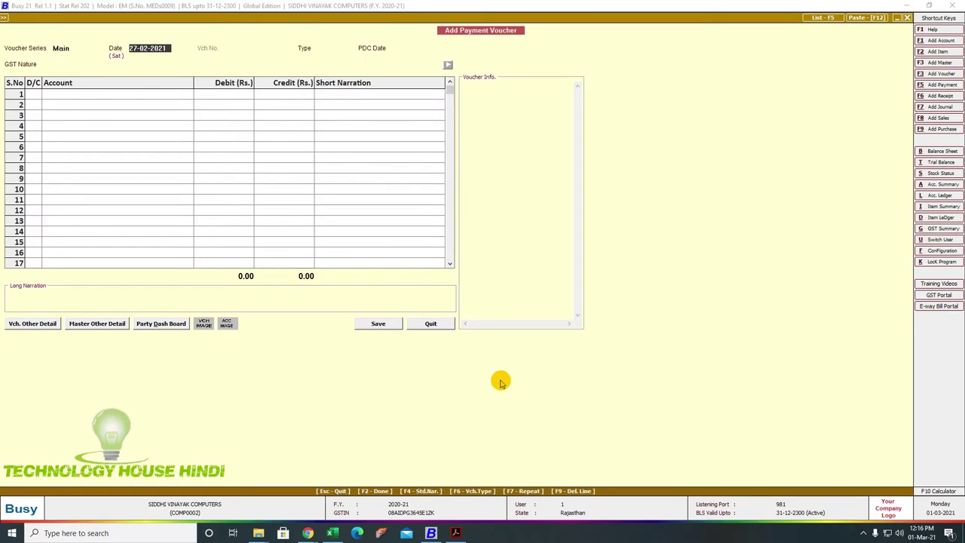
click(455, 533)
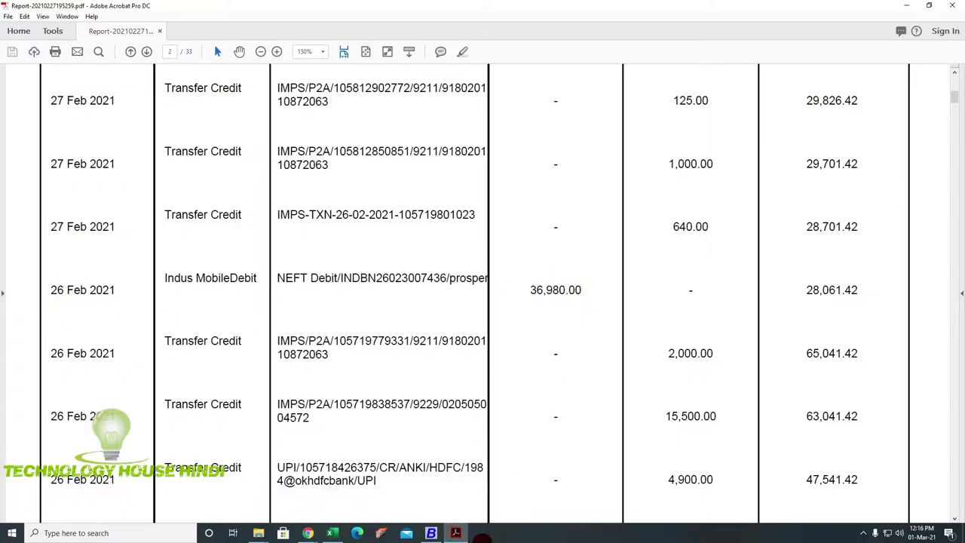
click(457, 533)
text(26/)
key(Return)
key(Return)
key(Return)
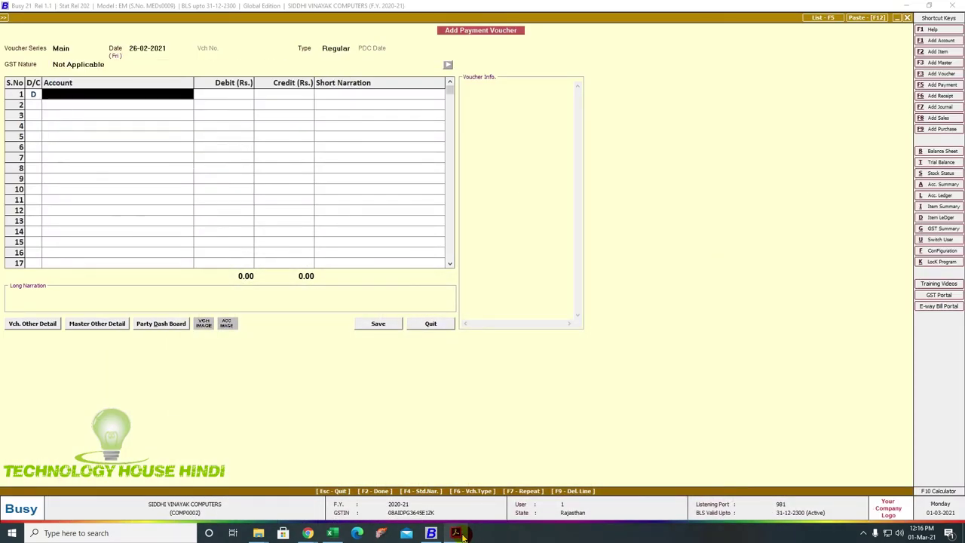
Debit Prosper Computer with 36,980.00, the amount of the prosper debit in the bank statement
text(pROS)
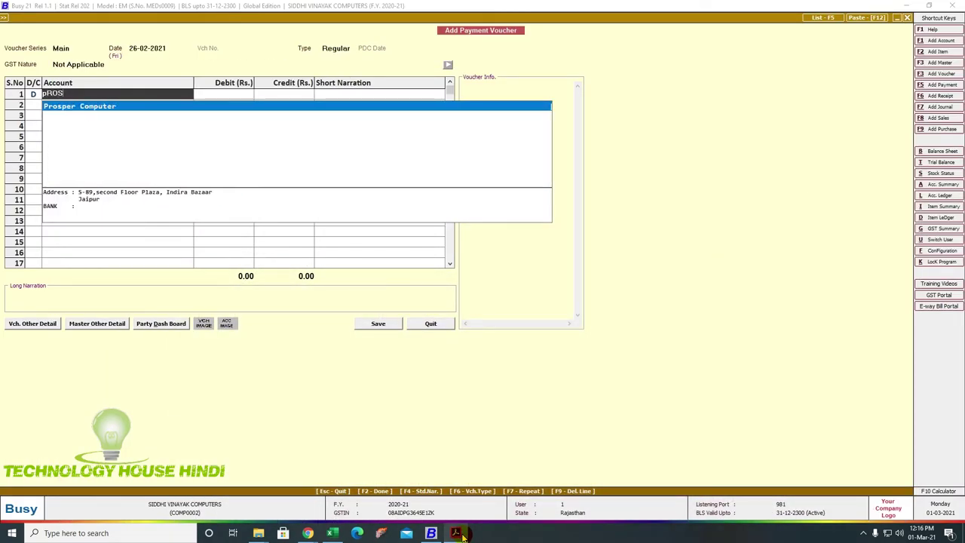
key(Return)
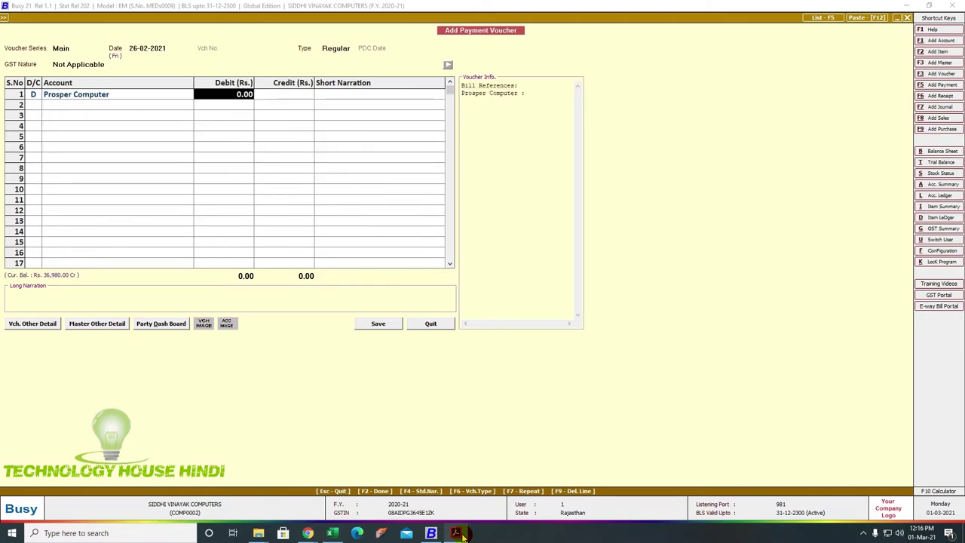
click(456, 533)
click(457, 533)
text(36,98)
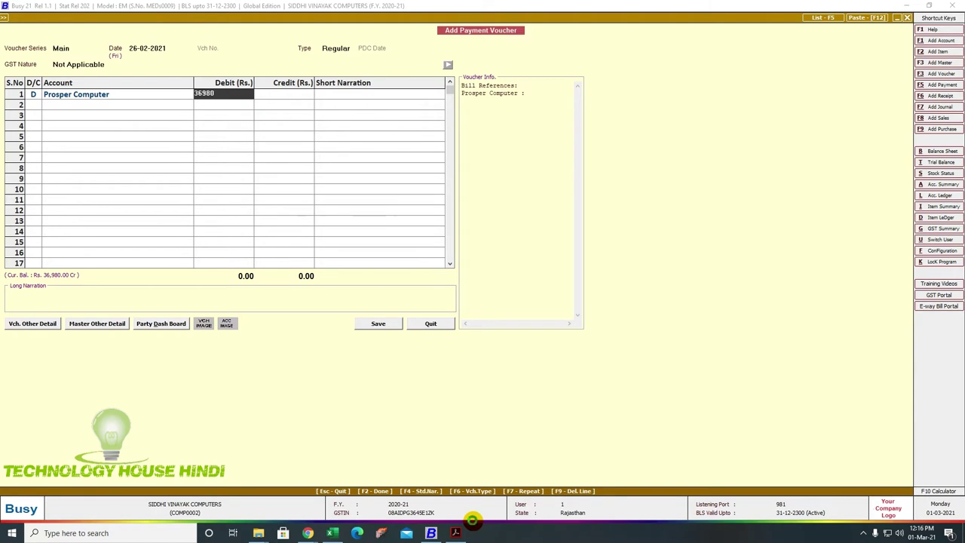
text(0)
key(Return)
key(Return)
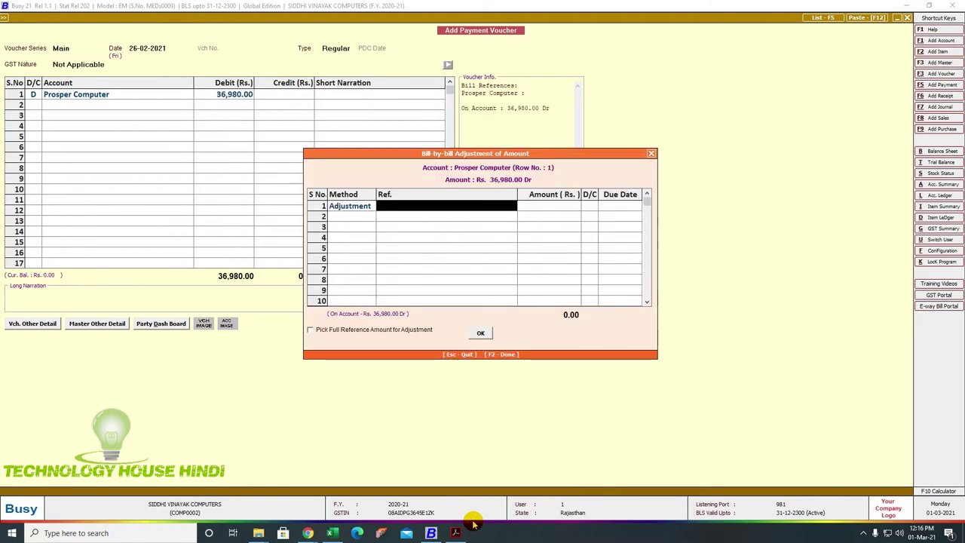
Adjust 13,330.00 of the payment against Prosper Computer's bill 6351
key(Down)
key(Down)
key(Down)
key(Down)
key(Down)
key(Down)
key(Down)
key(Down)
key(Down)
key(Down)
key(Down)
key(Down)
key(Down)
key(Down)
key(Down)
key(Down)
key(Down)
key(Down)
key(Down)
key(Down)
key(Down)
key(Down)
key(Down)
key(Down)
key(Down)
key(Down)
key(Down)
key(Down)
key(Down)
key(Up)
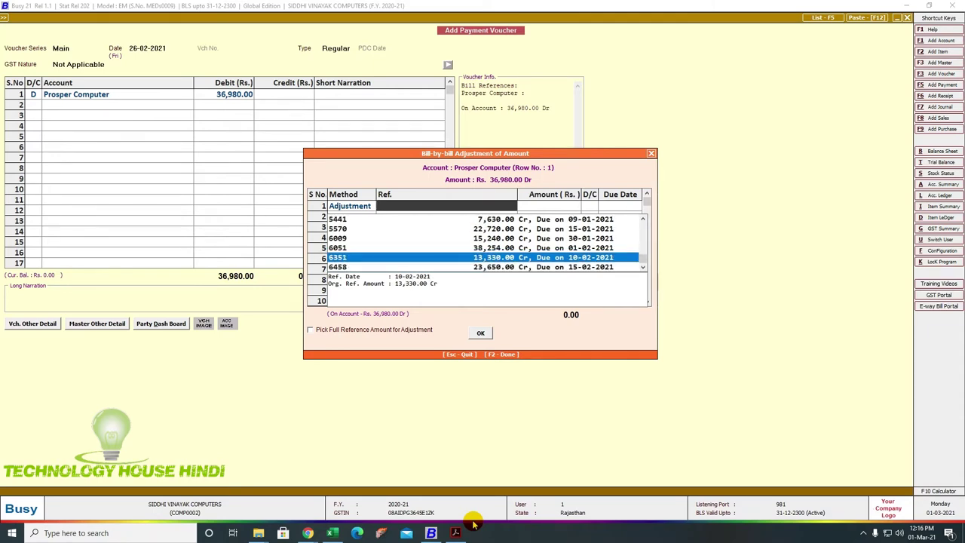
key(Return)
key(Return)
key(Return)
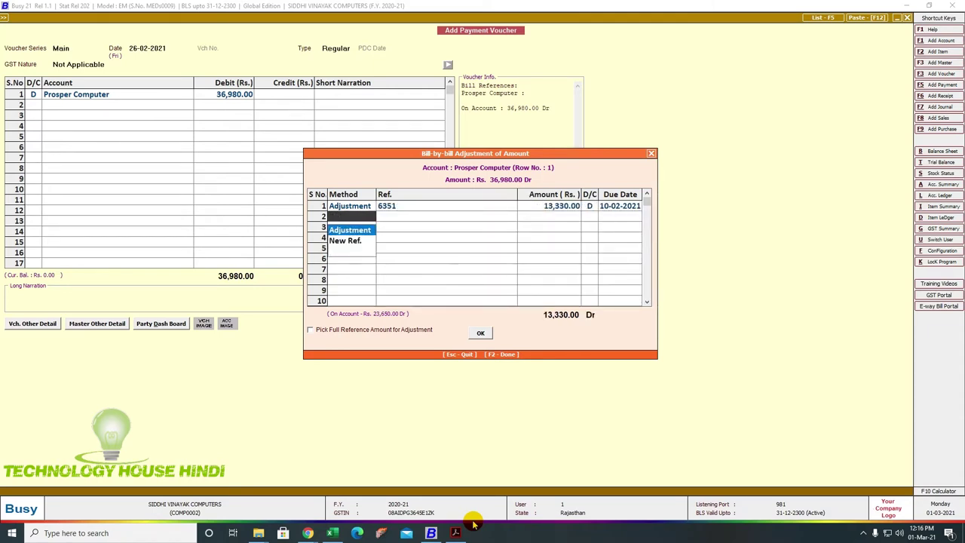
Adjust the remaining 23,650.00 against bill 6458 and accept the bill-by-bill adjustment, leaving the debit row's narration empty
key(Return)
key(Down)
key(Down)
key(Down)
key(Down)
key(Down)
key(Down)
key(Down)
key(Down)
key(Down)
key(Down)
key(Down)
key(Down)
key(Down)
key(Down)
key(Down)
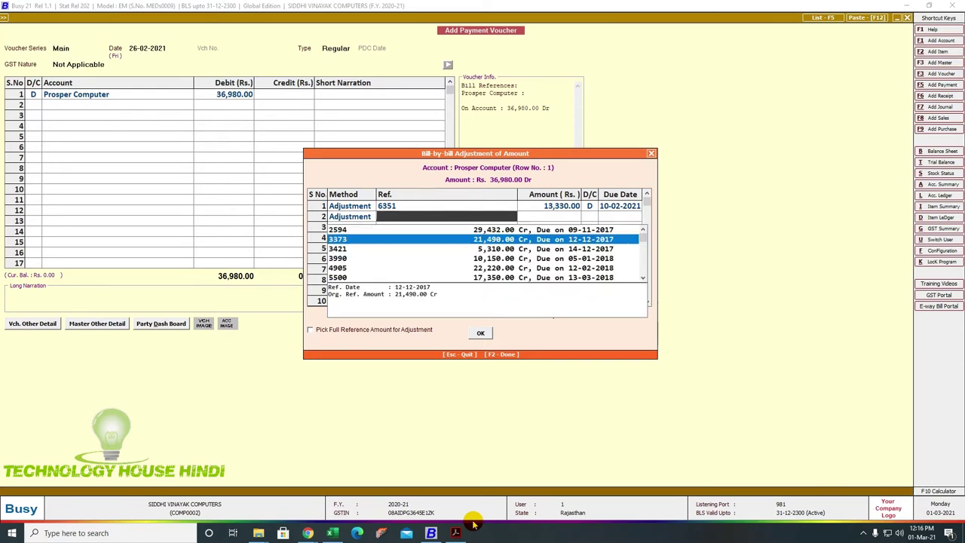
key(Down)
key(Down)
key(Down)
key(Down)
key(Down)
key(Down)
key(Down)
key(Down)
key(Down)
key(Down)
key(Down)
key(Down)
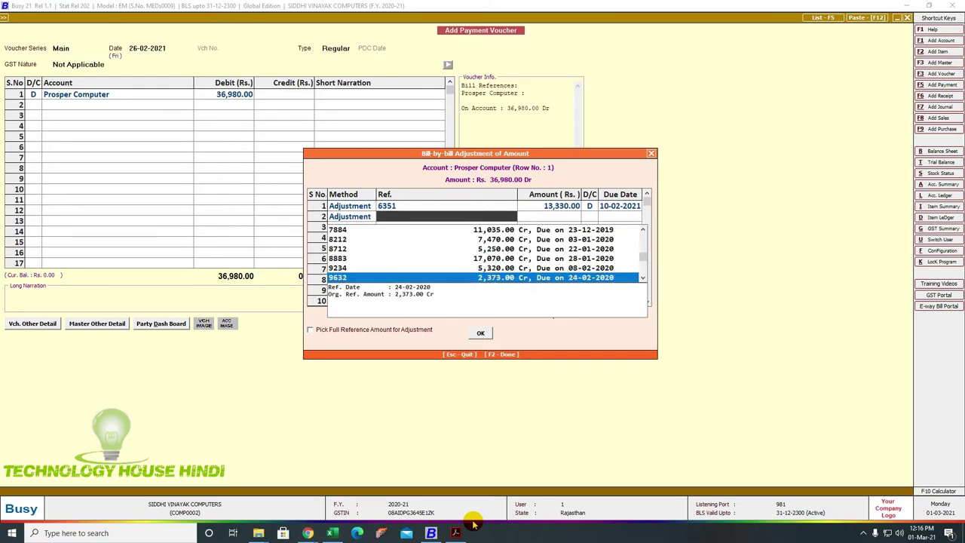
key(Return)
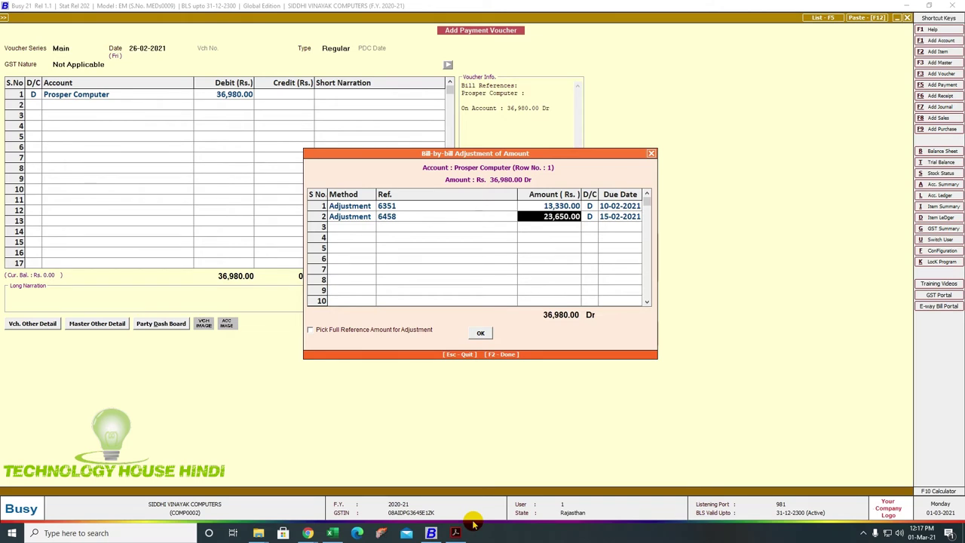
click(480, 333)
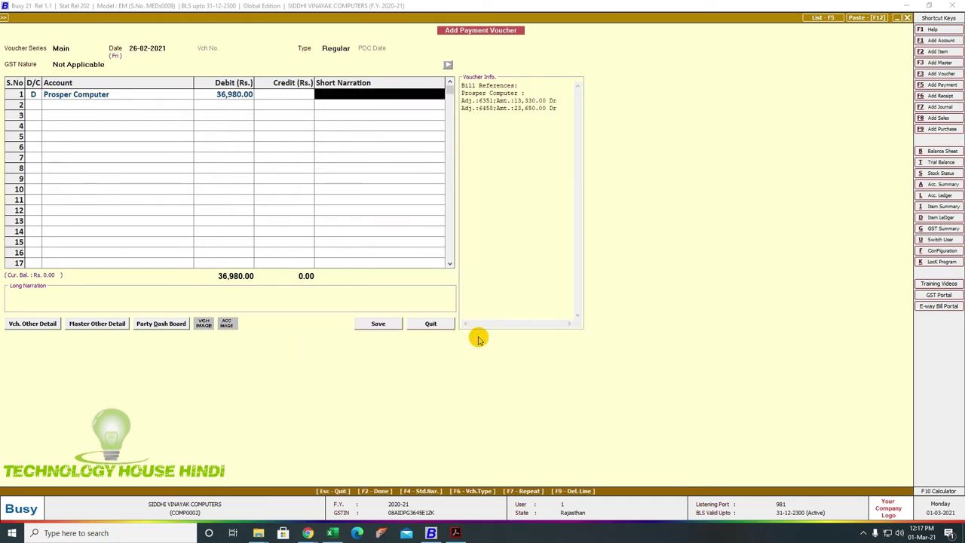
key(Return)
key(Return)
text(cAS)
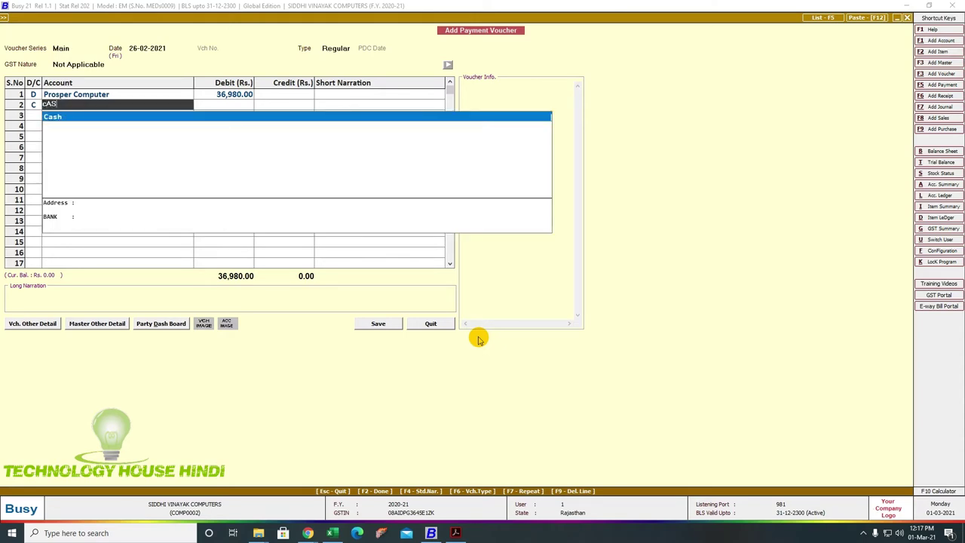
key(Return)
key(Escape)
Credit INDUSIND BANK with 36,980.00 in the voucher's second row
text(in)
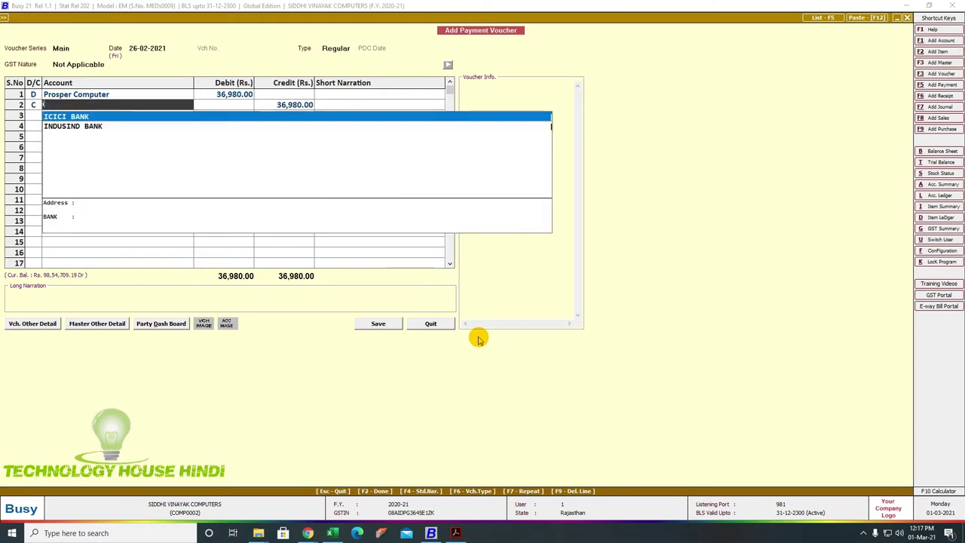
key(Return)
key(Return)
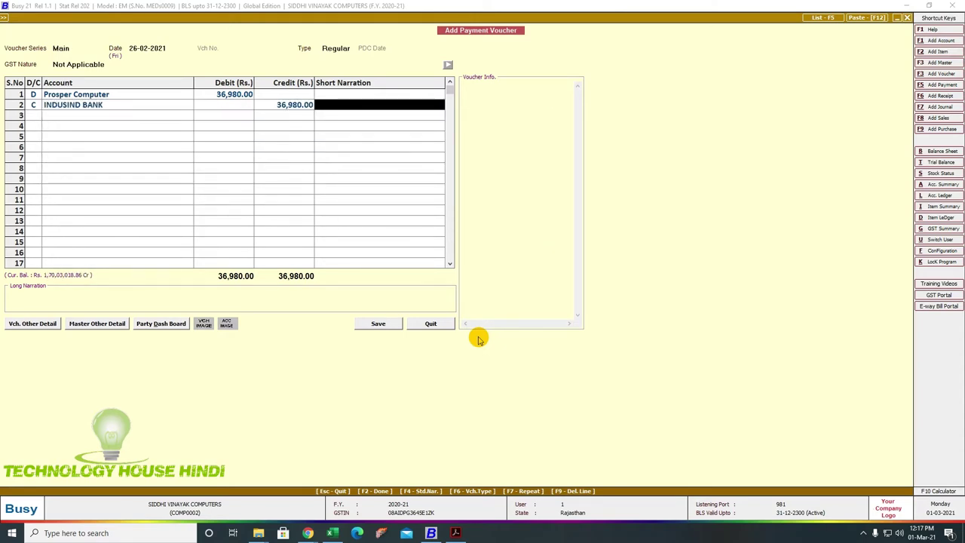
Enter NEFT as the short narration of the bank row and save the payment voucher
text(n)
key(BackSpace)
key(BackSpace)
key(Return)
text(nEFT)
key(Return)
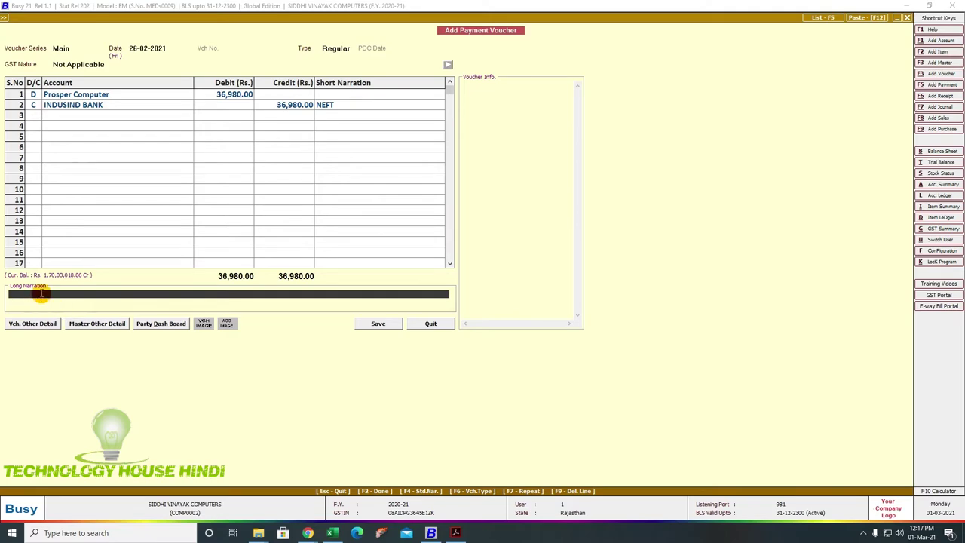
click(375, 325)
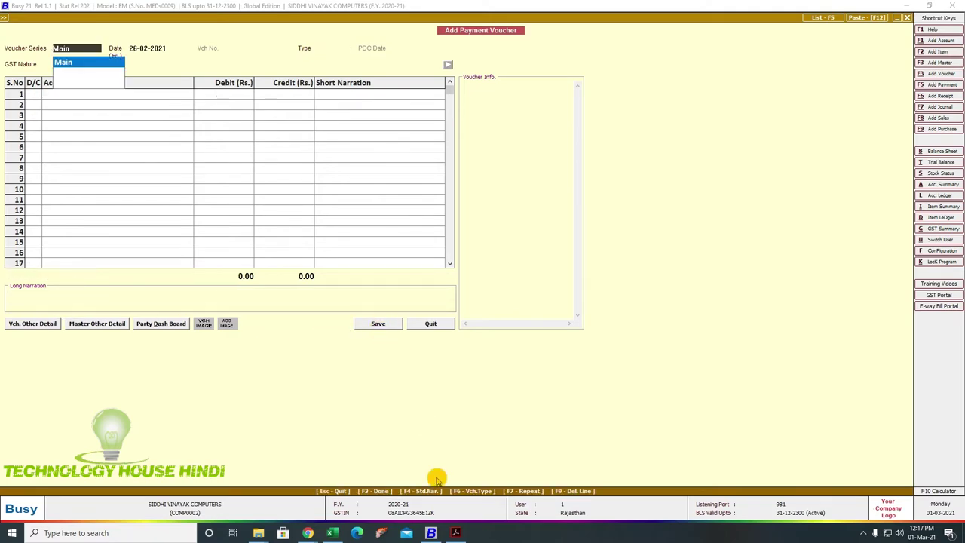
Search the bank statement PDF for the next debit entry below the prosper payment and return to Busy
key(alt+Tab)
scroll(490, 369, down, 15)
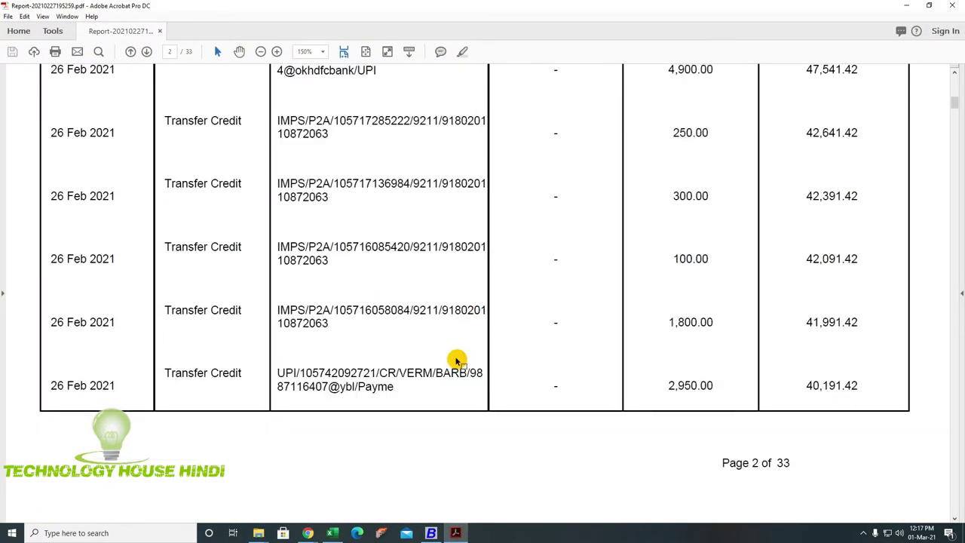
scroll(437, 359, down, 3)
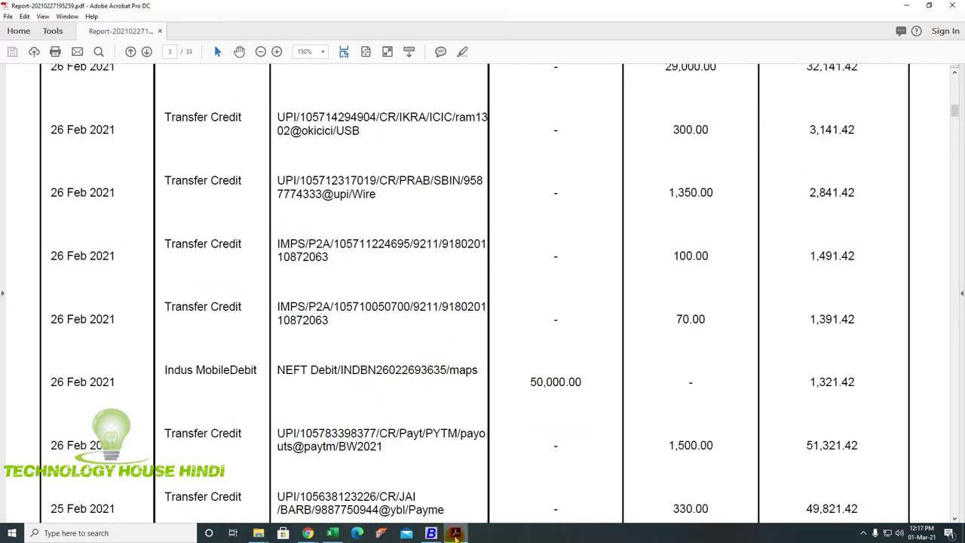
click(430, 533)
Leave the blank payment voucher and display the account ledger for MAPS IMAGING through its latest entry
key(Escape)
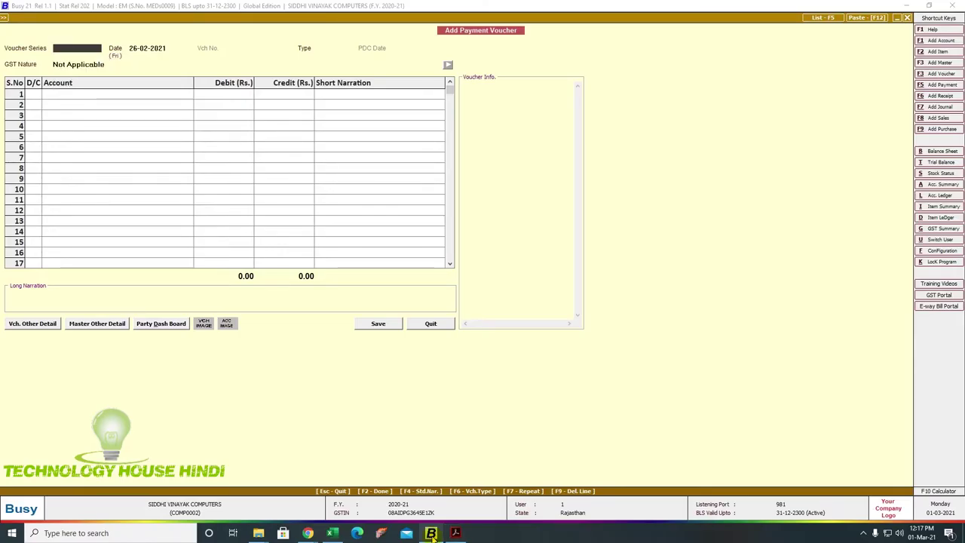
key(Escape)
key(Right)
key(Return)
key(Return)
text(MAPS)
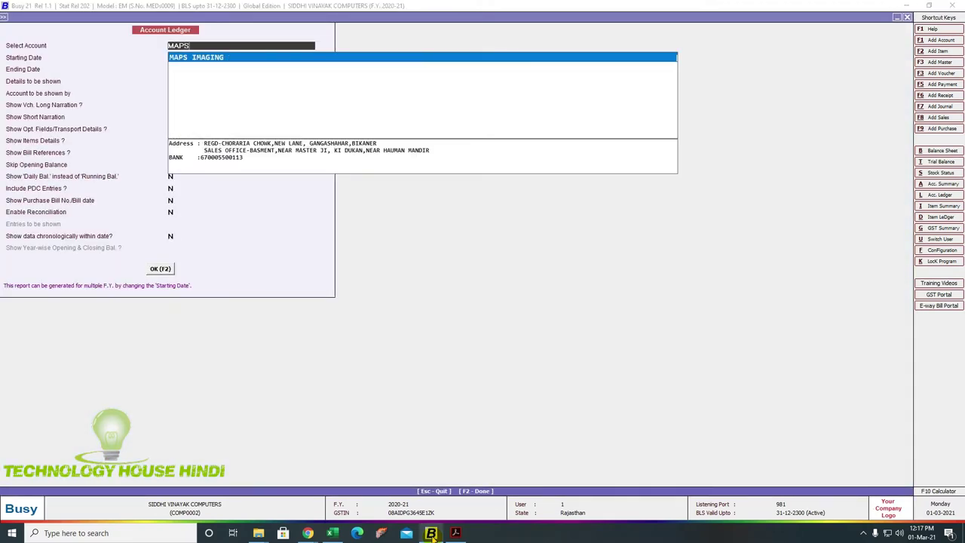
key(Return)
key(Return)
key(Return)
key(Return)
key(Return)
key(Return)
key(Return)
key(Return)
key(Return)
key(Return)
key(Return)
key(Return)
key(Return)
key(Return)
key(Return)
key(Return)
key(Return)
key(Page_Down)
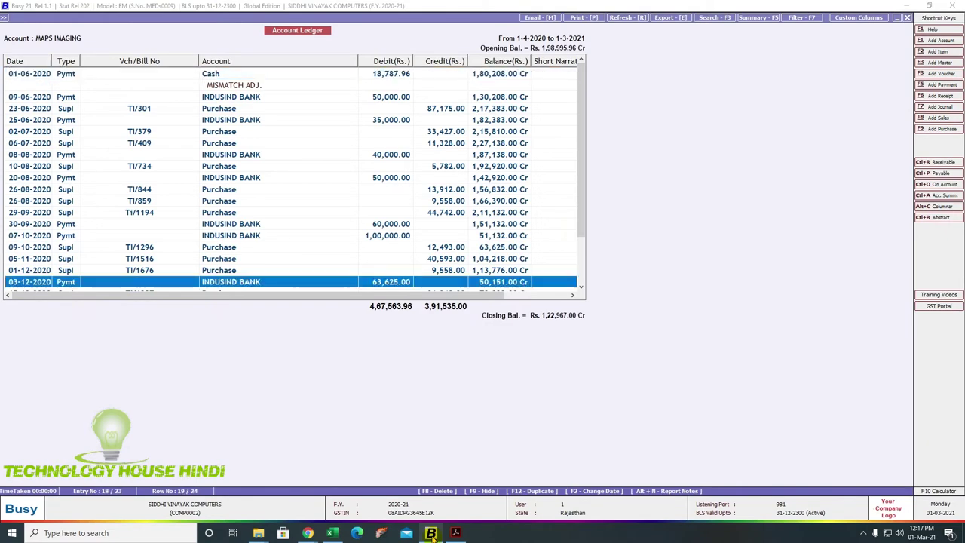
key(Page_Down)
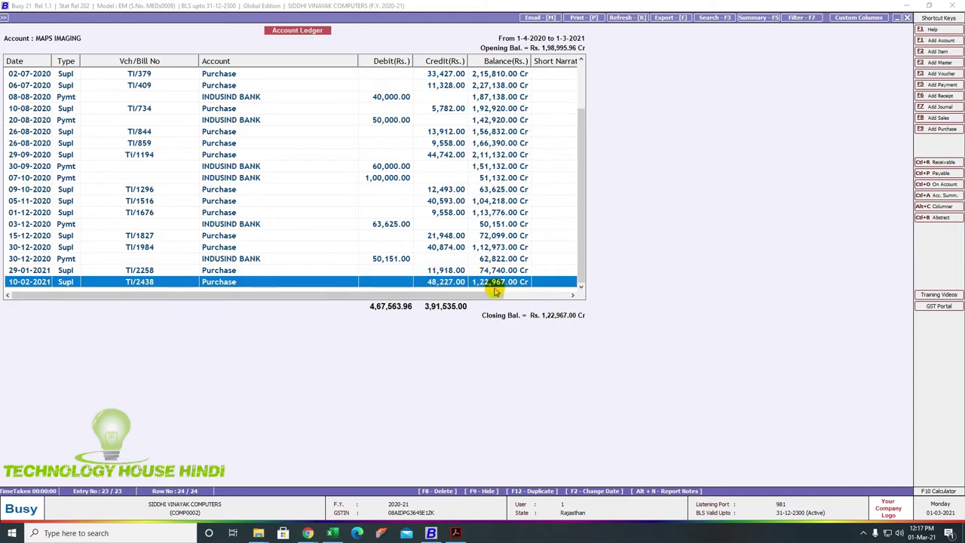
Close the MAPS IMAGING account ledger and open a new payment voucher
key(Escape)
key(Escape)
key(Escape)
key(Left)
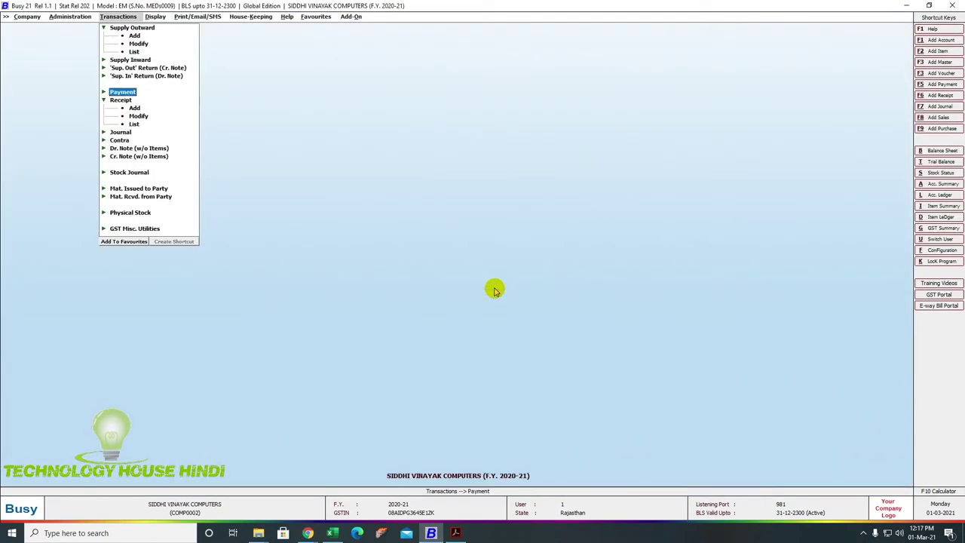
key(Return)
key(Return)
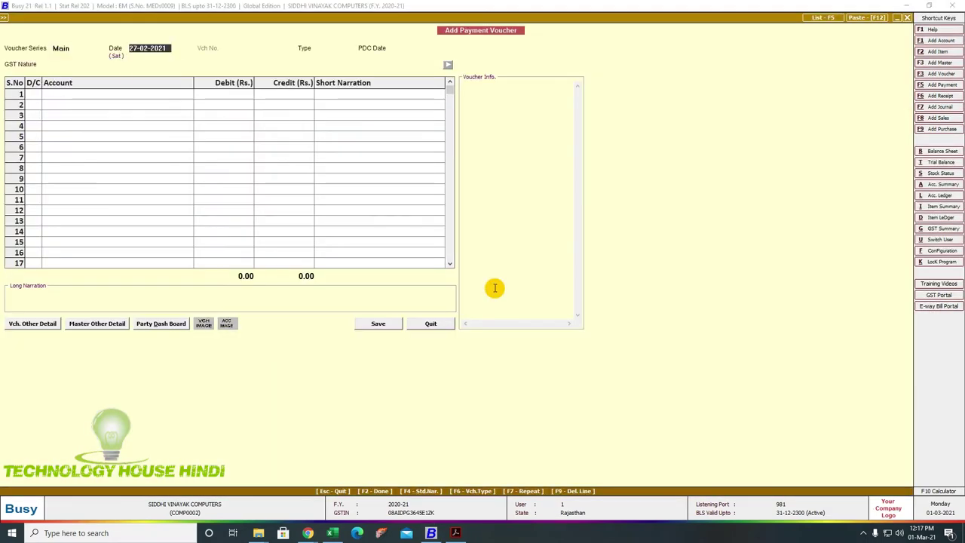
Check the maps debit in the bank statement PDF and date the Busy voucher 26-02-2021 with GST nature Not Applicable
click(456, 533)
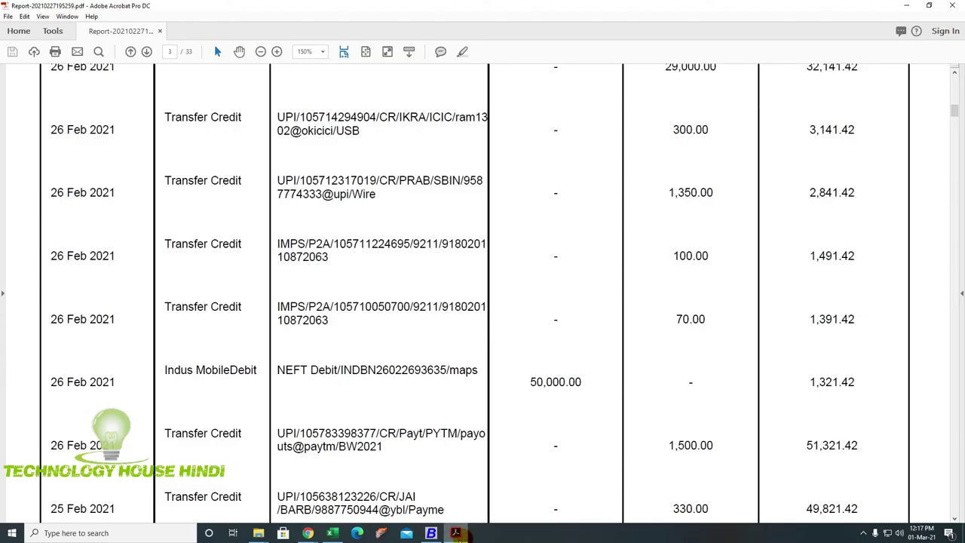
click(456, 533)
text(26)
key(Return)
key(Return)
key(Return)
key(Return)
Debit MAPS IMAGING with 50,000.00 in the voucher's first row, skipping the bill-by-bill adjustment
text(mAPS)
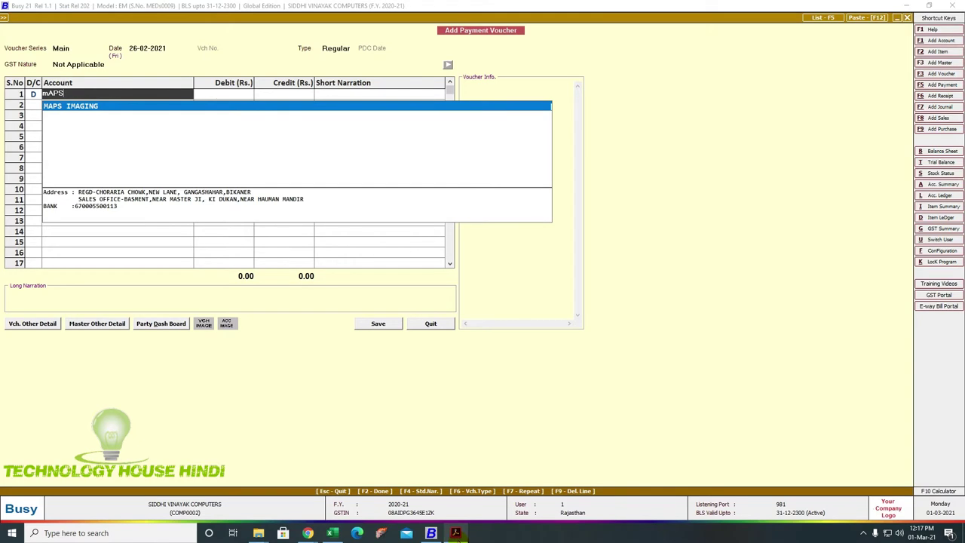
key(Return)
text(50000)
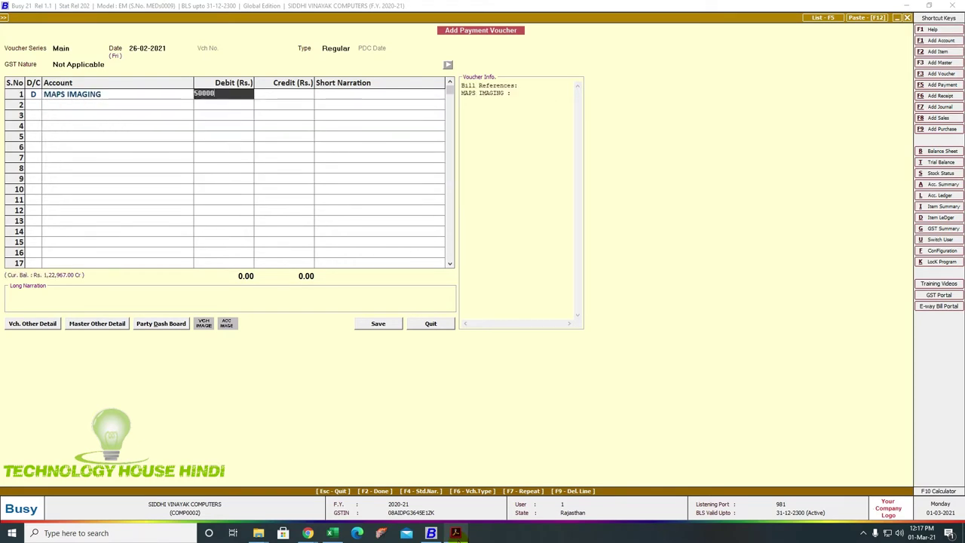
key(Return)
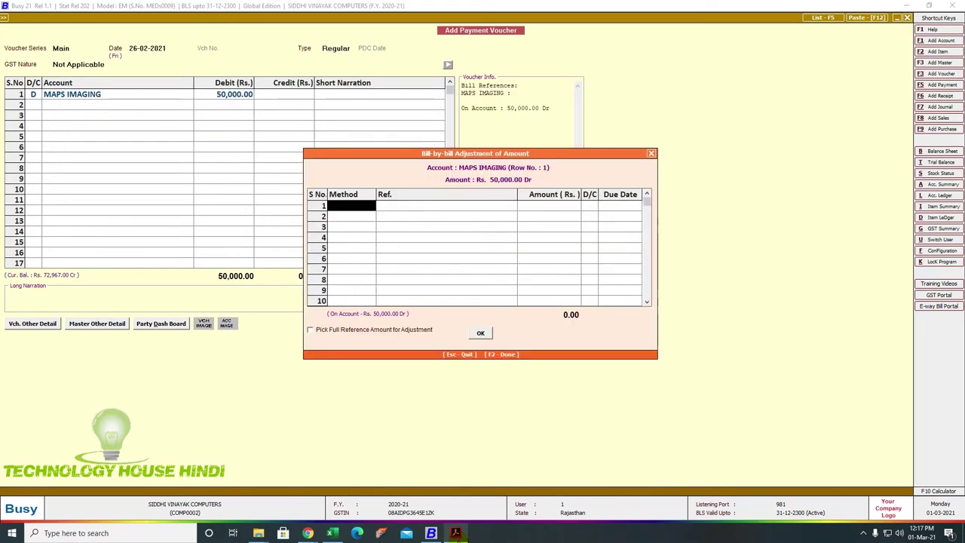
key(Escape)
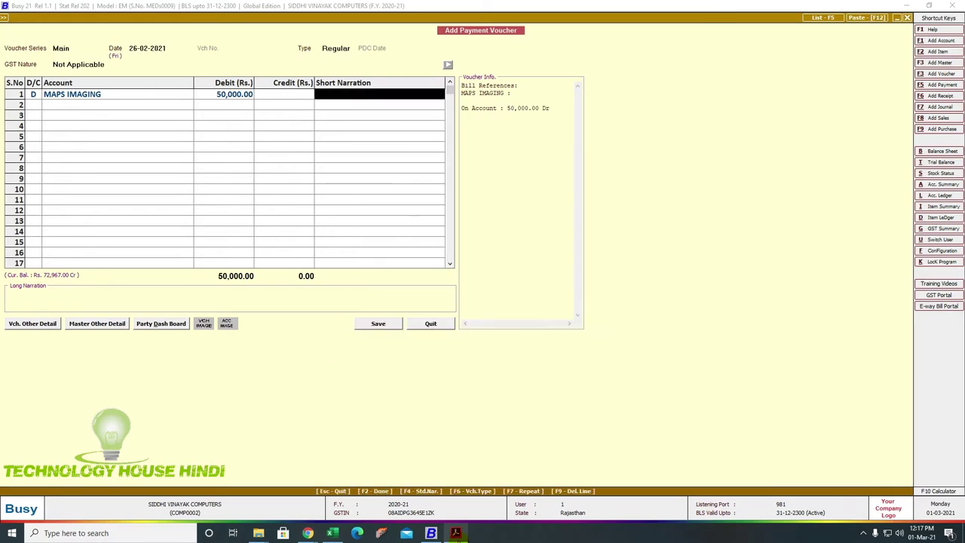
Credit INDUSIND BANK with 50,000.00 in the second row of the MAPS IMAGING voucher
key(Return)
key(Return)
text(Cash)
key(Return)
key(Left)
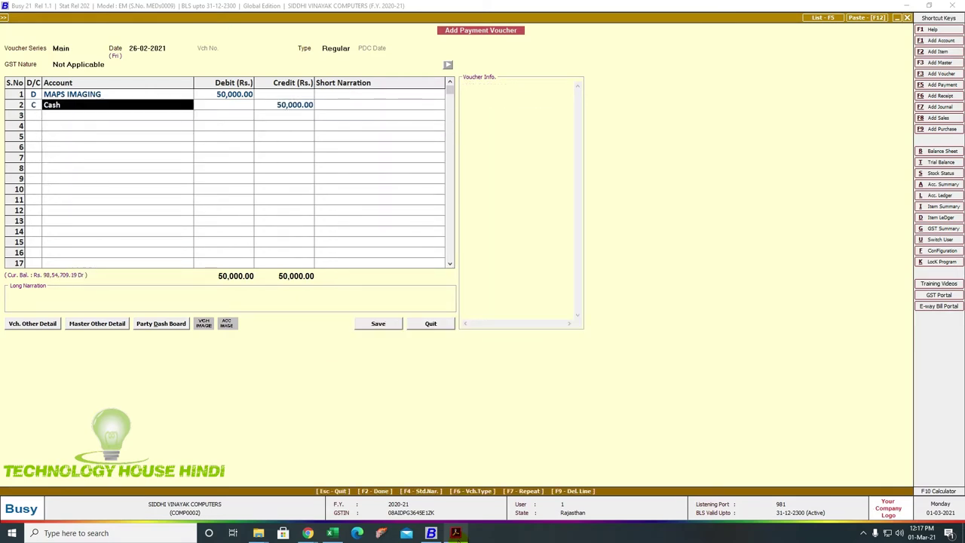
text(in)
key(Return)
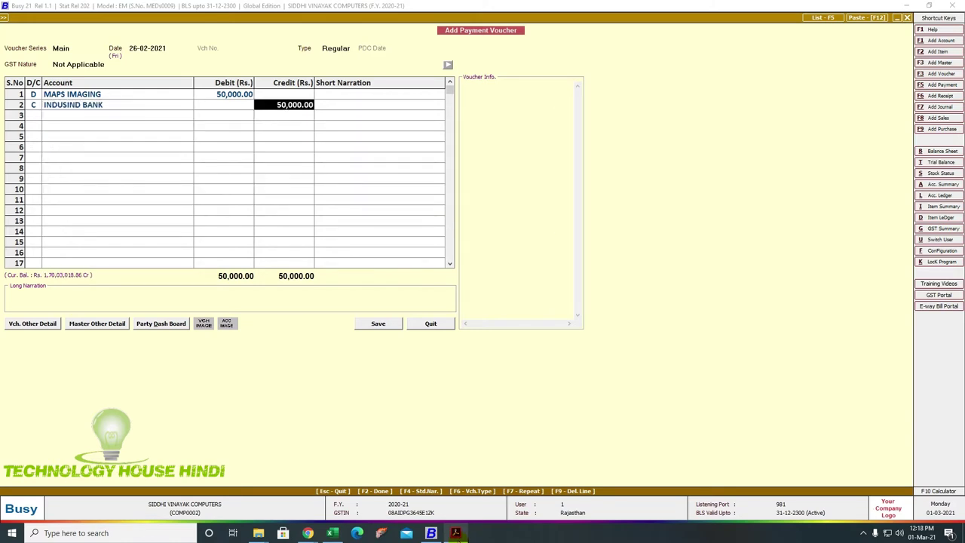
key(Return)
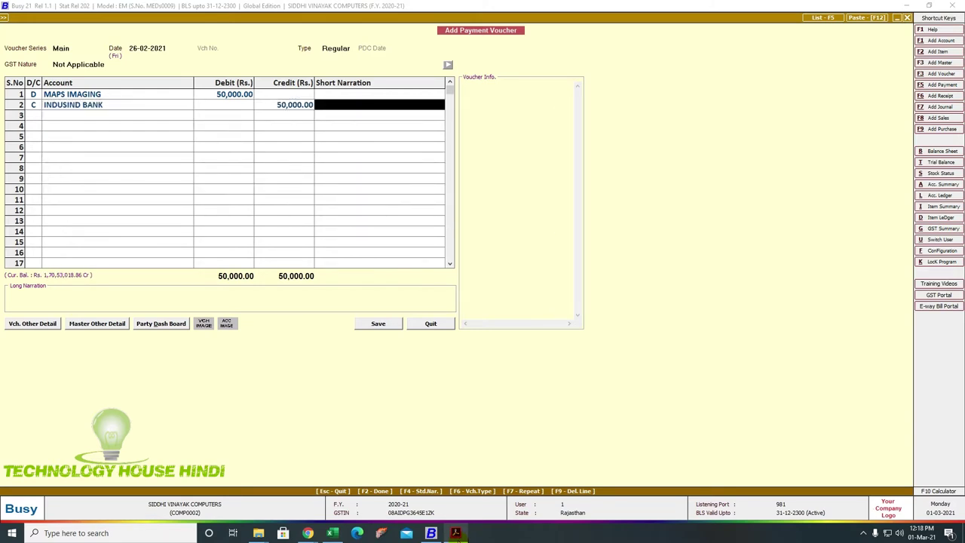
Enter NEFT as the short narration of the INDUSIND BANK row and save the MAPS IMAGING payment voucher
text(nE)
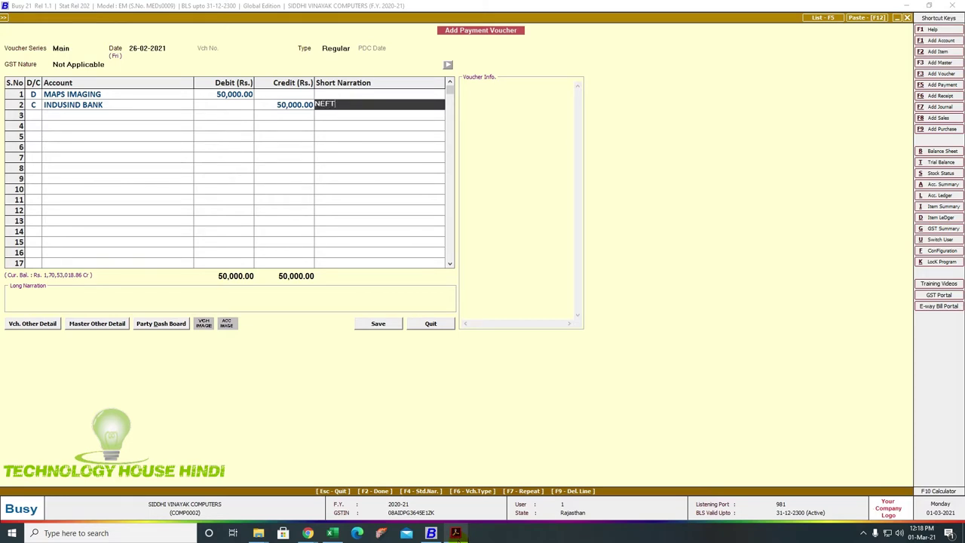
text(FT)
key(Return)
key(Return)
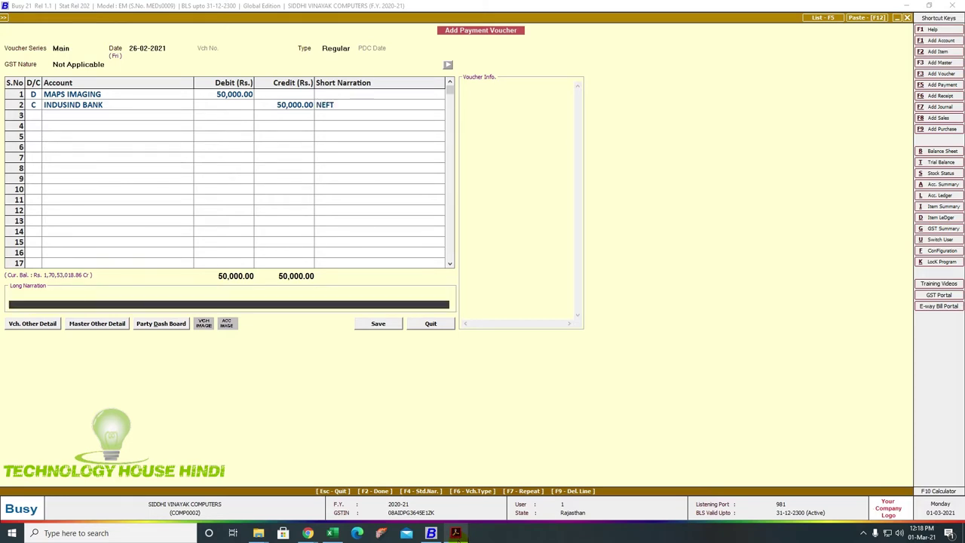
key(Return)
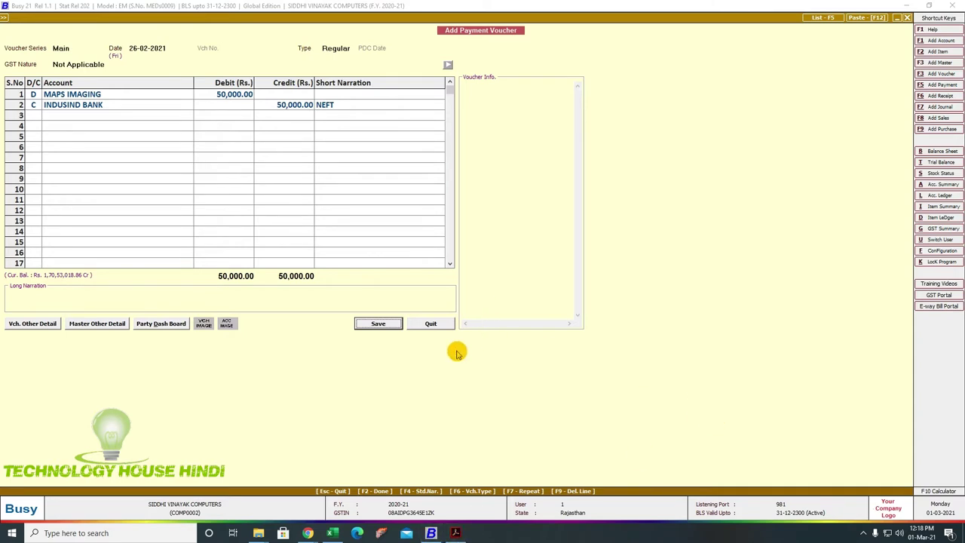
click(377, 324)
Leave the blank payment voucher, review the MAPS IMAGING account ledger through its latest entry, and close the ledger
key(Escape)
key(Escape)
key(Right)
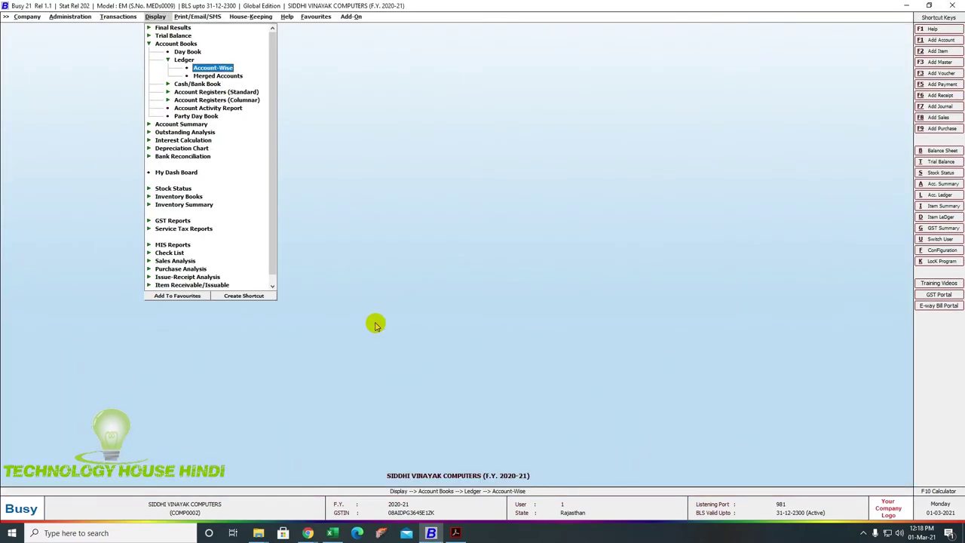
key(Return)
key(Return)
key(F2)
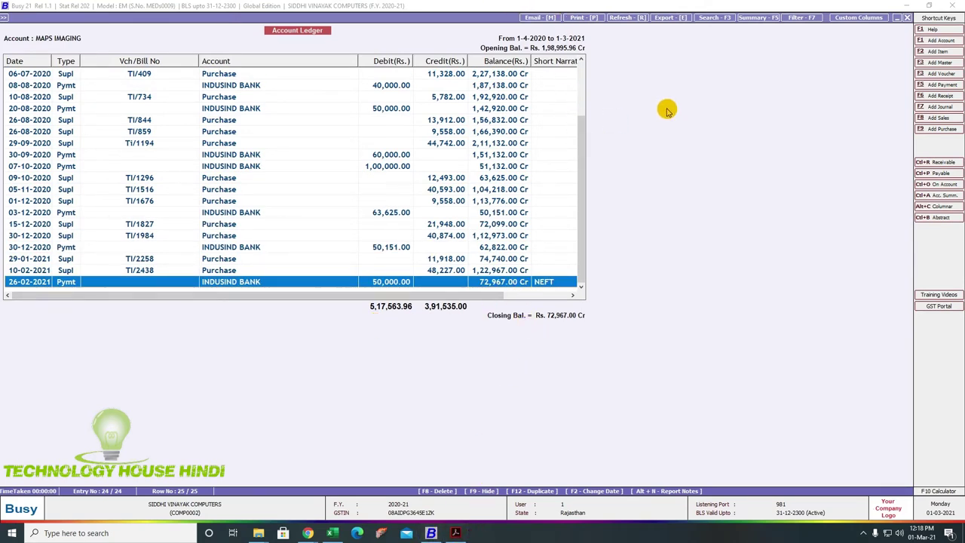
click(907, 18)
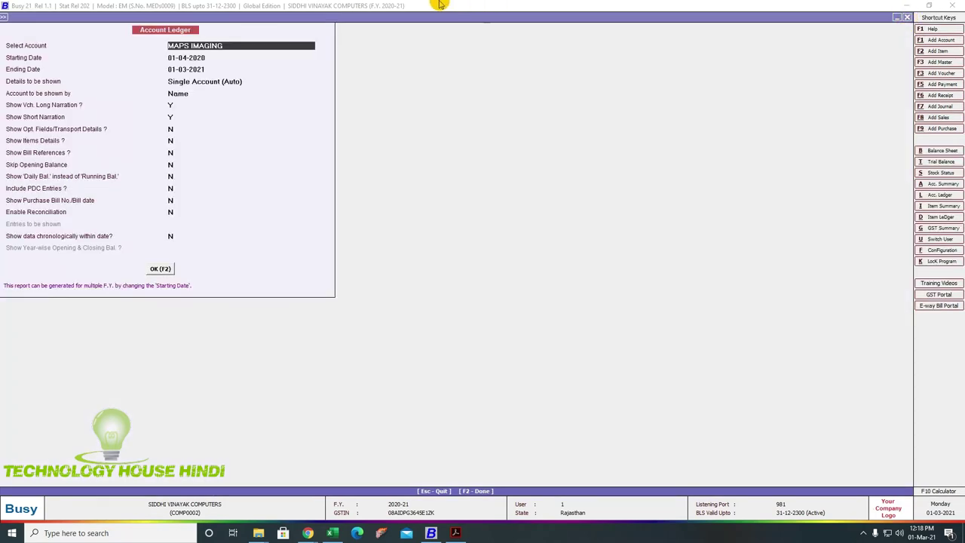
click(905, 18)
key(Escape)
key(Escape)
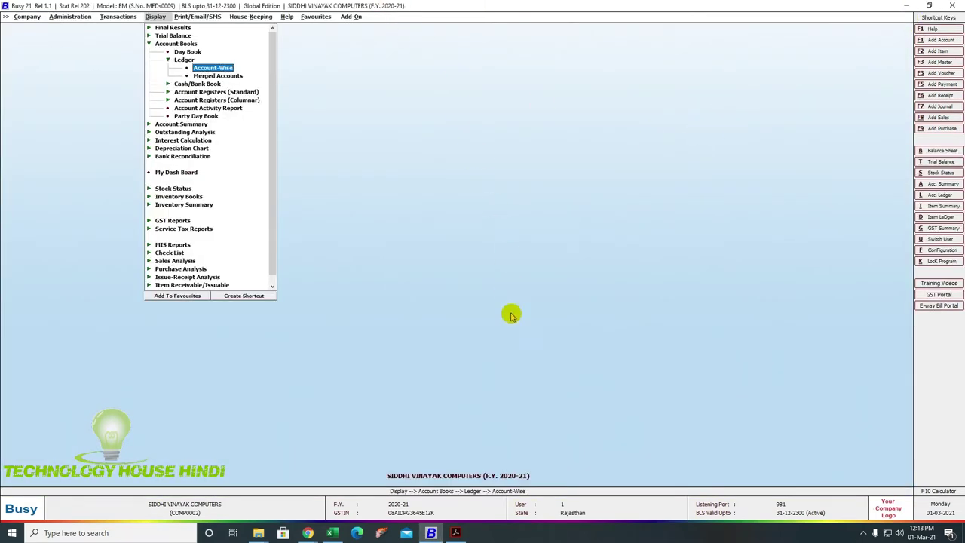
click(862, 531)
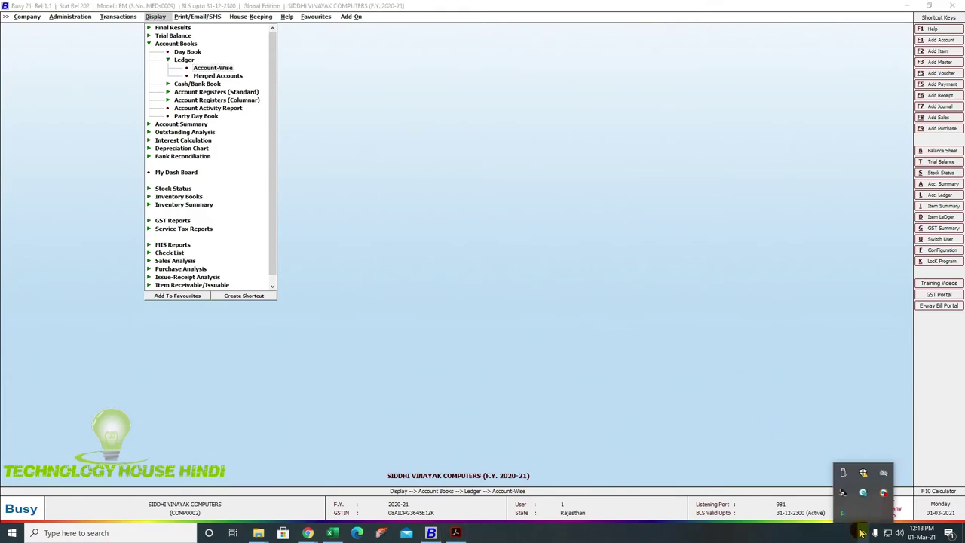
click(880, 496)
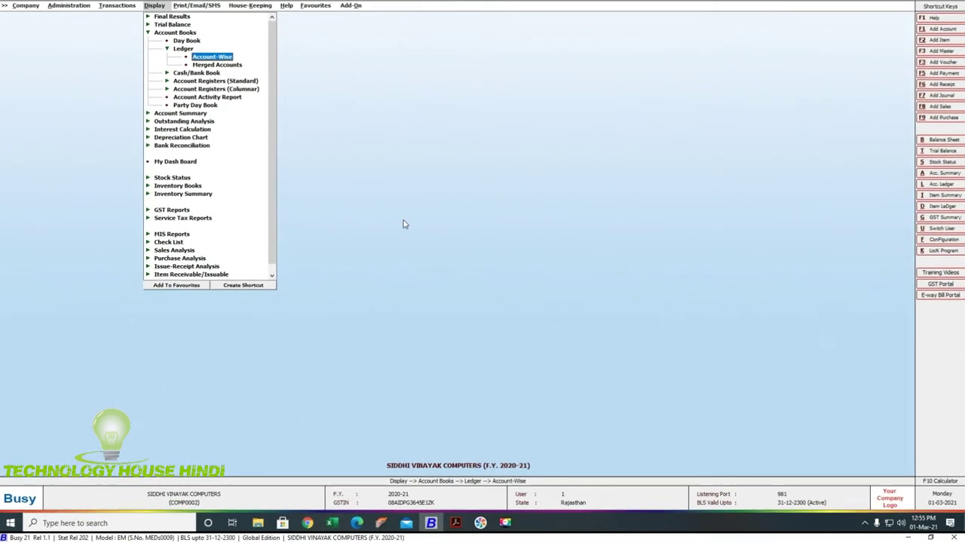
Search the bank statement PDF for the Paytm transfer debit of 11 Feb 2021 and select its amount
key(Left)
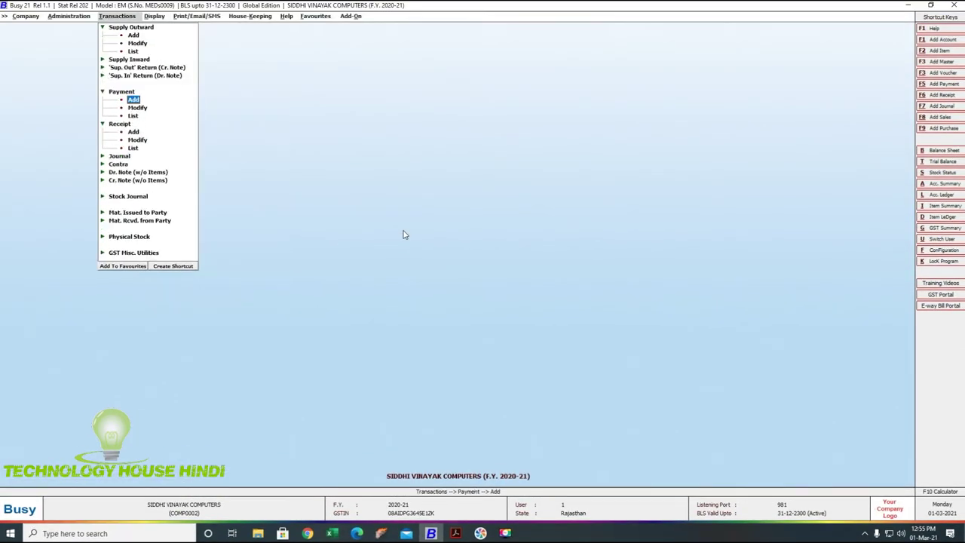
click(455, 533)
scroll(454, 340, down, 20)
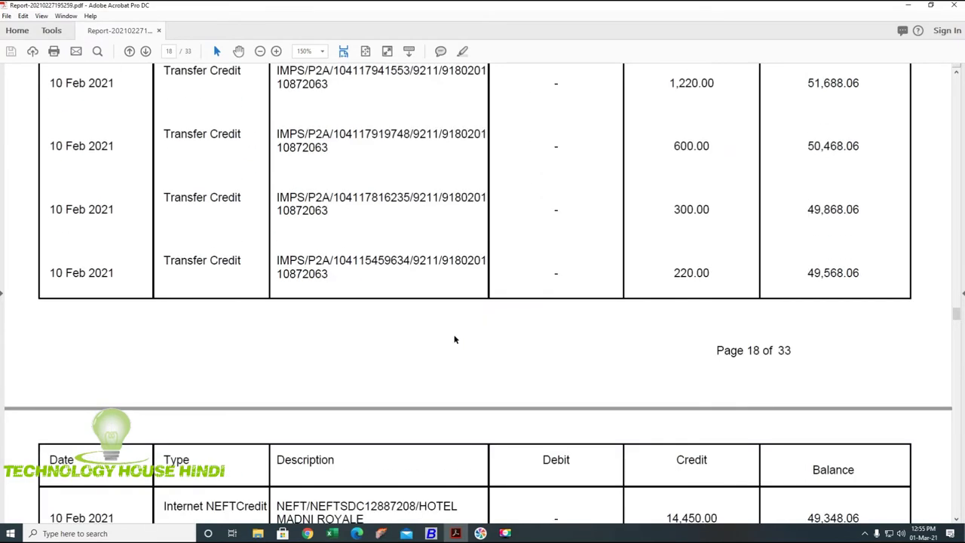
scroll(453, 335, down, 17)
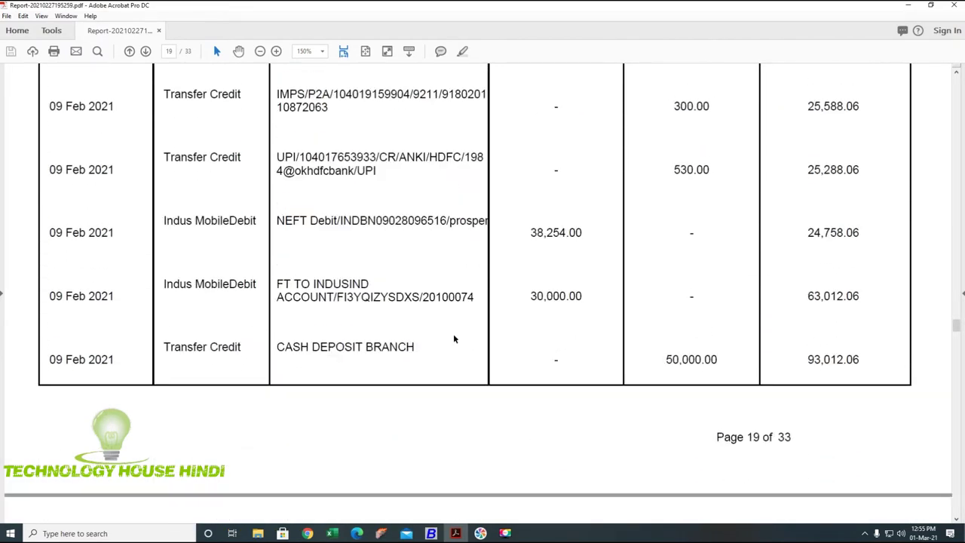
scroll(453, 333, up, 20)
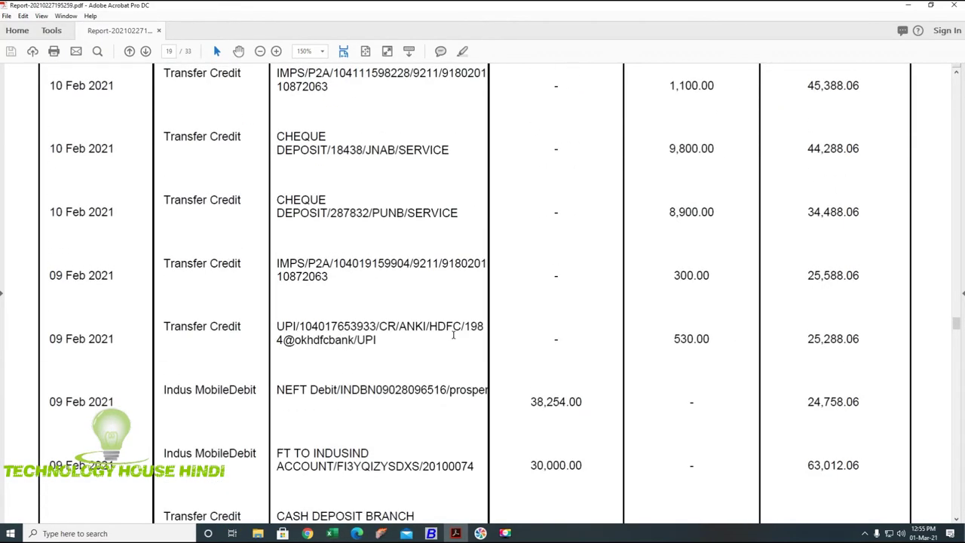
scroll(454, 335, up, 20)
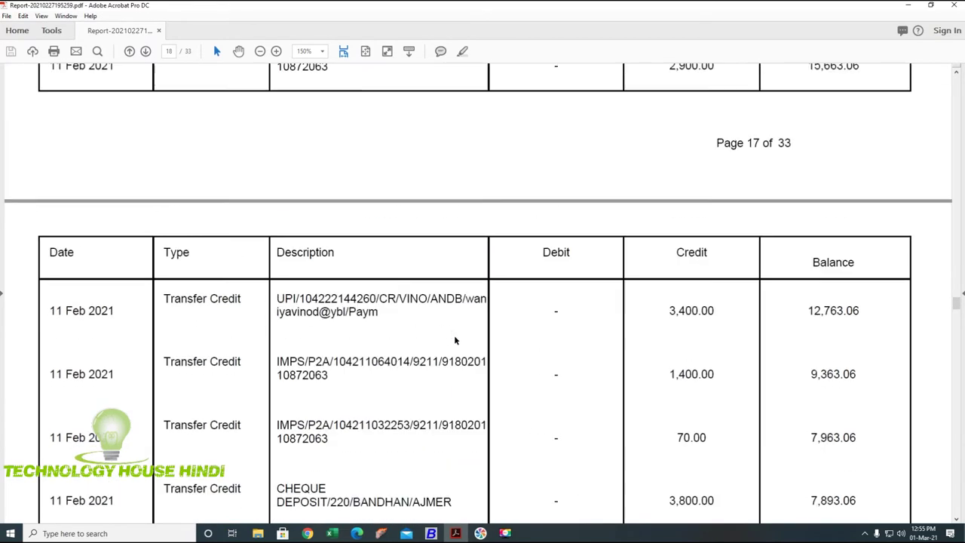
scroll(455, 340, up, 1)
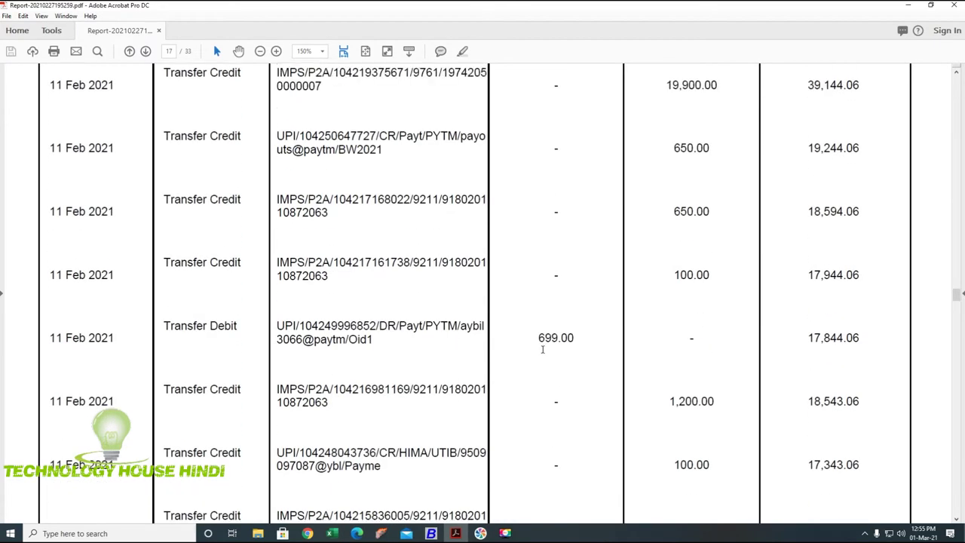
drag(575, 340, 537, 337)
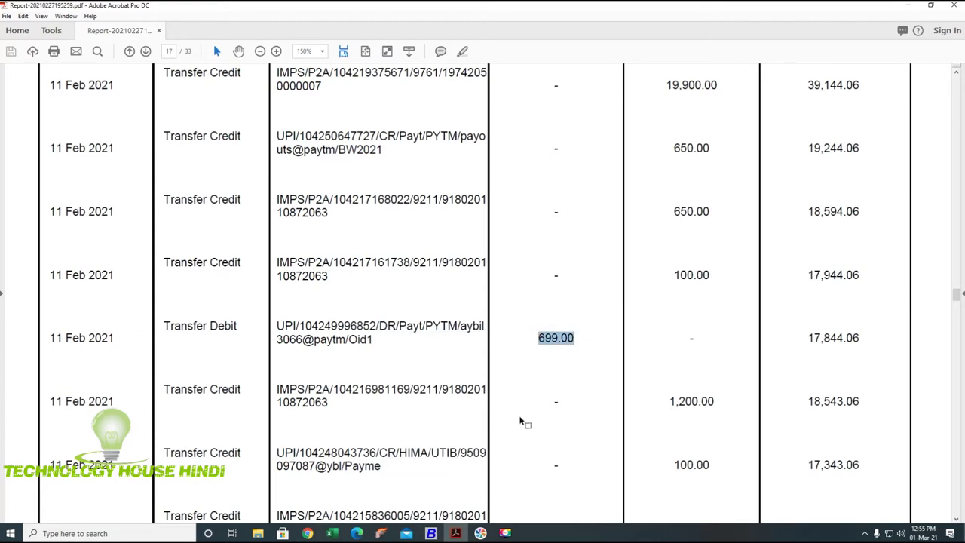
Open a new payment voucher in Busy dated 11-02-2021, with voucher series Main and GST nature Not Applicable
click(432, 533)
key(Return)
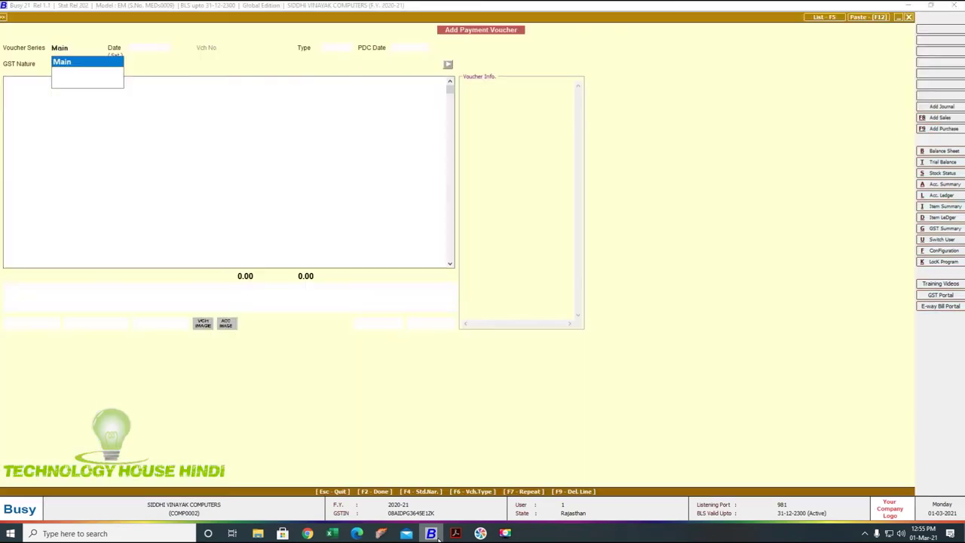
click(456, 533)
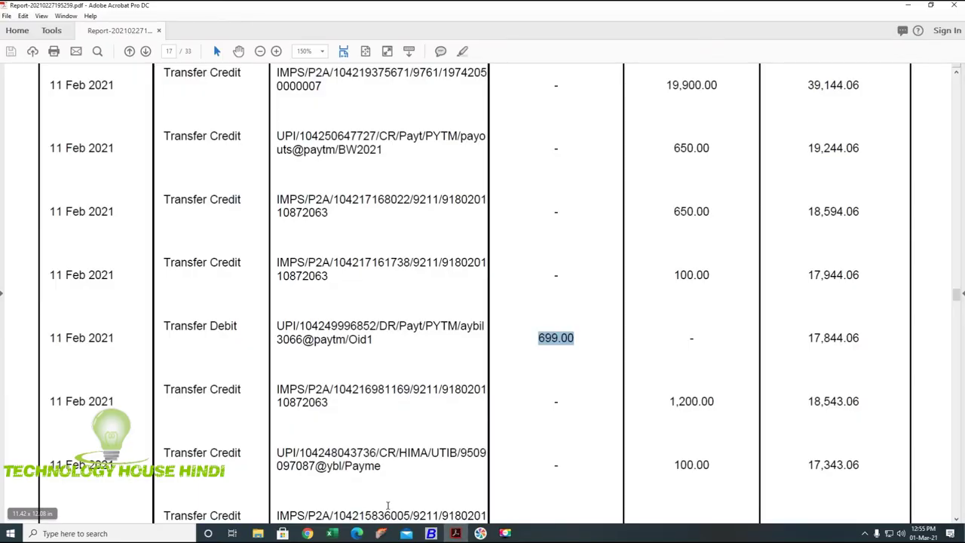
click(431, 533)
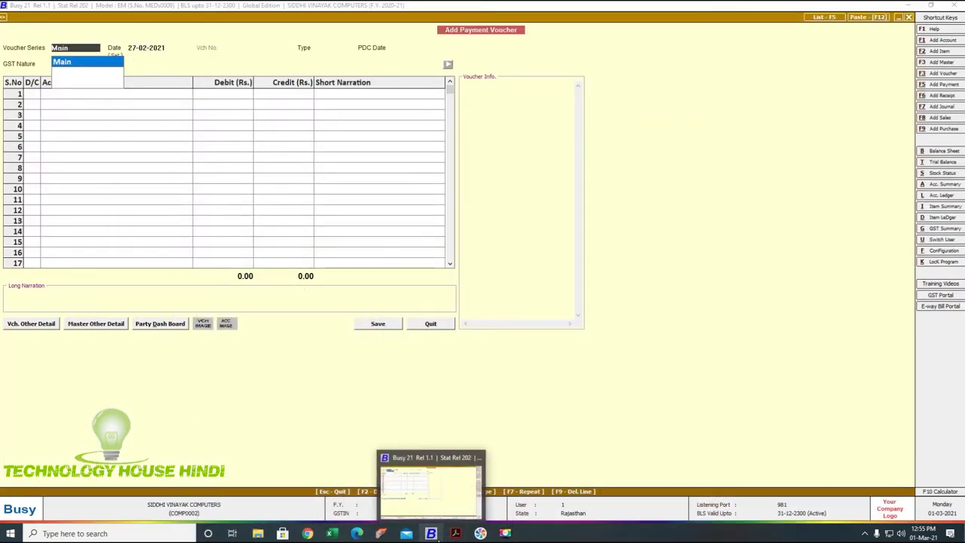
key(Return)
key(Return)
key(Return)
key(Return)
key(Return)
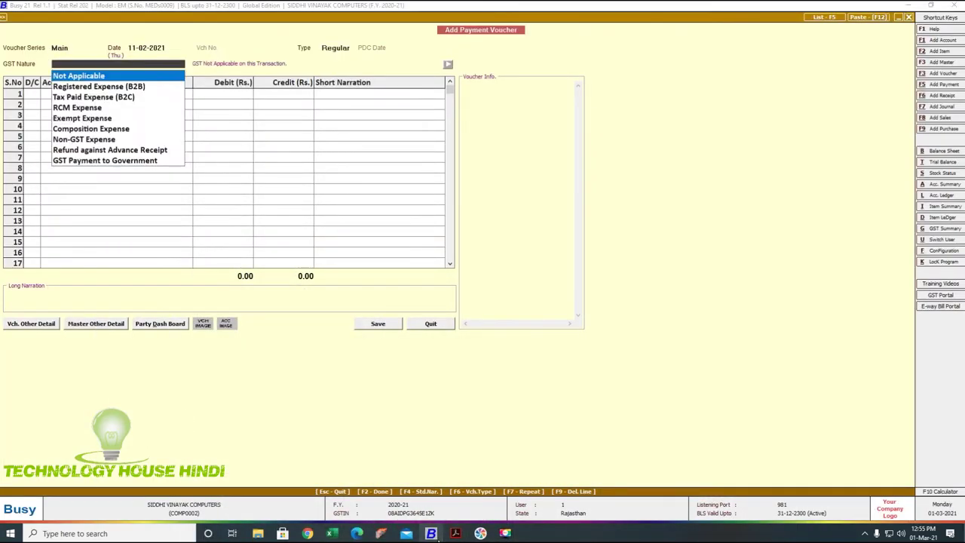
Debit Telephone Expenses with 699.00 in the voucher's first row and give it the short narration JIO RECHARGE
text(TELE)
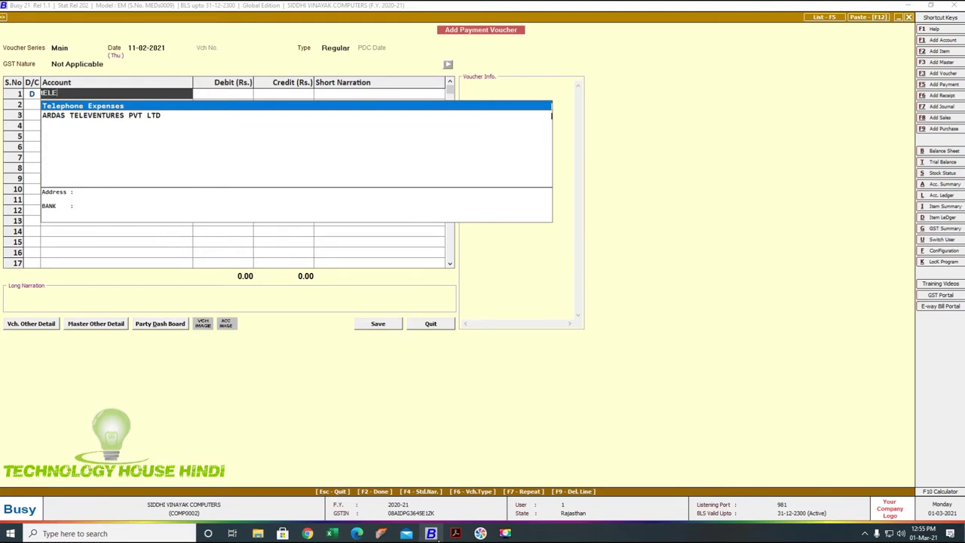
key(Return)
text(699)
key(Return)
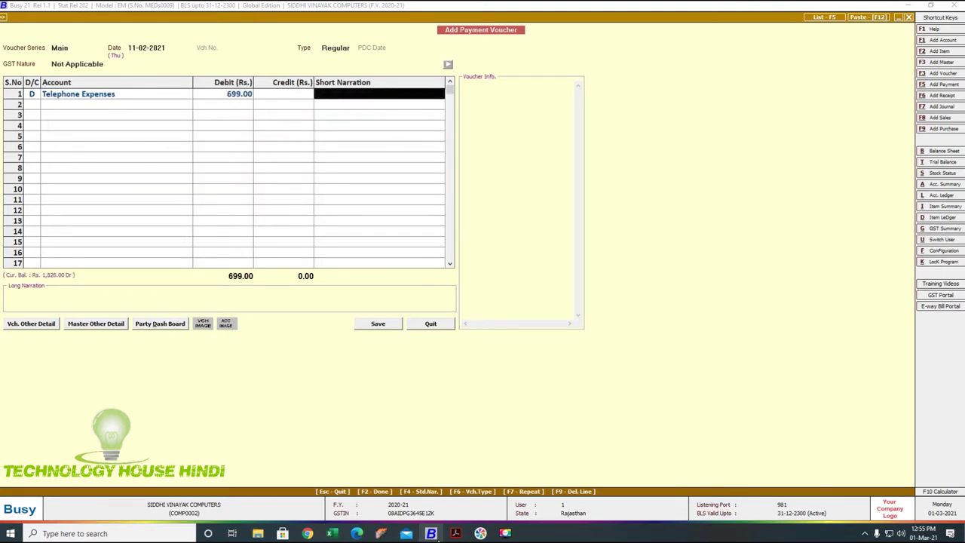
text(JIO R)
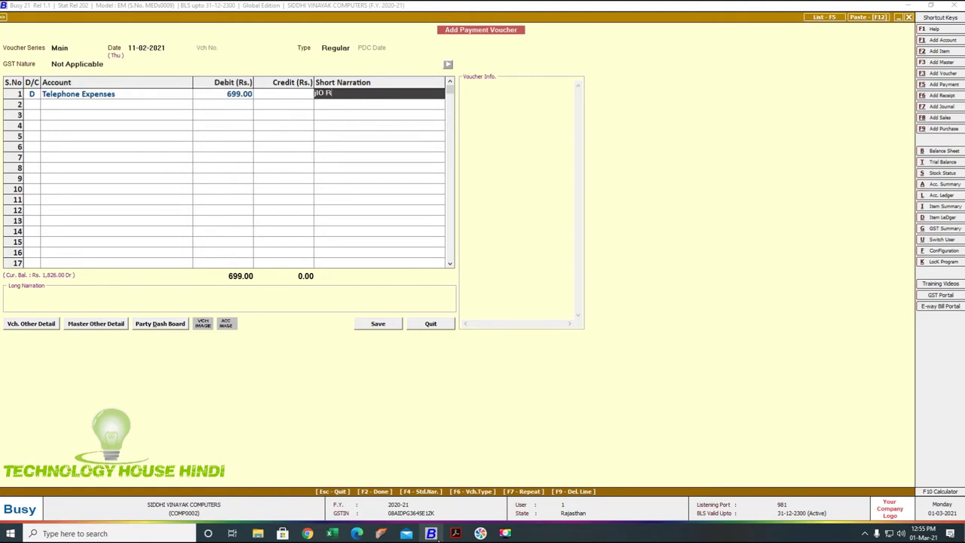
key(Return)
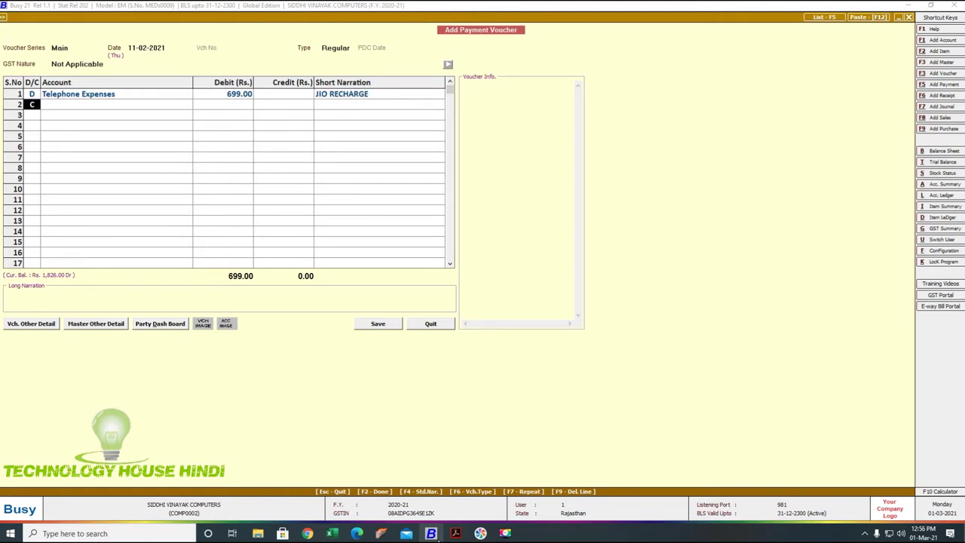
Credit INDUSIND BANK with 699.00 in the voucher's second row
key(Return)
text(cASH)
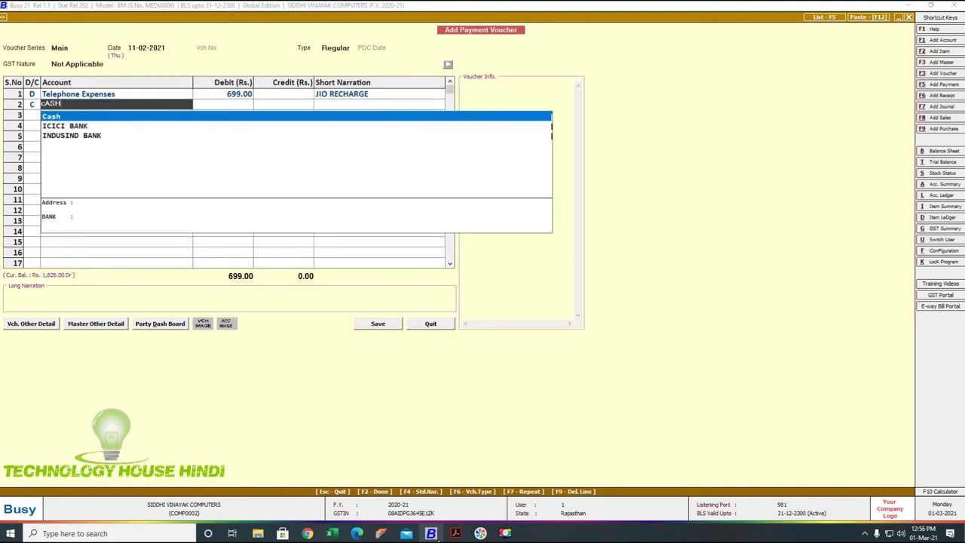
key(Return)
key(Left)
text(iND)
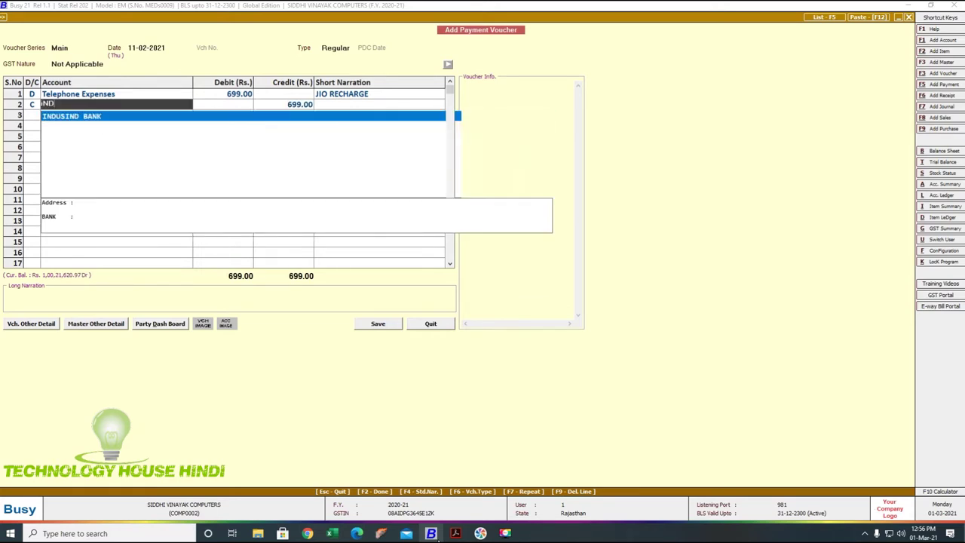
key(Return)
key(Return)
Give the INDUSIND BANK row the short narration NEFT and save the payment voucher
text(cHQ)
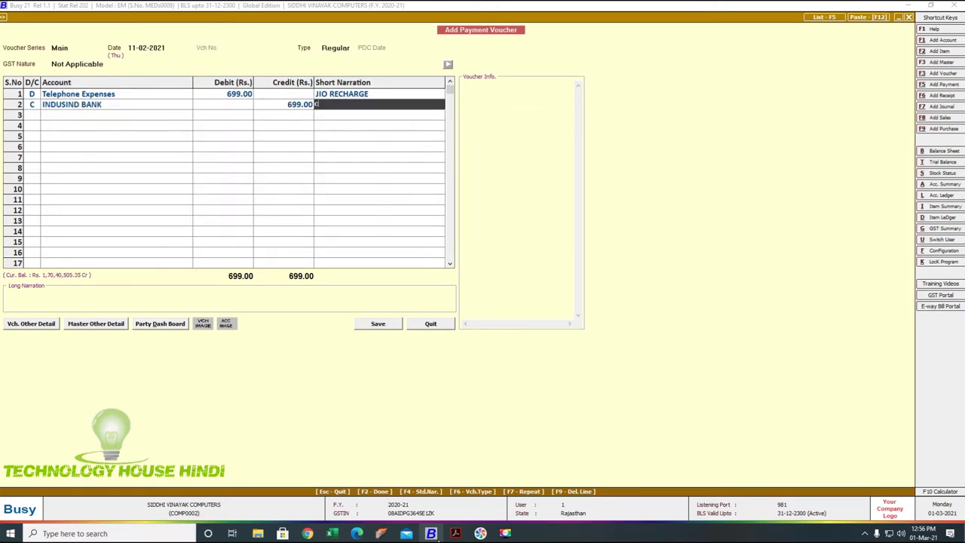
text(NEFT)
key(Return)
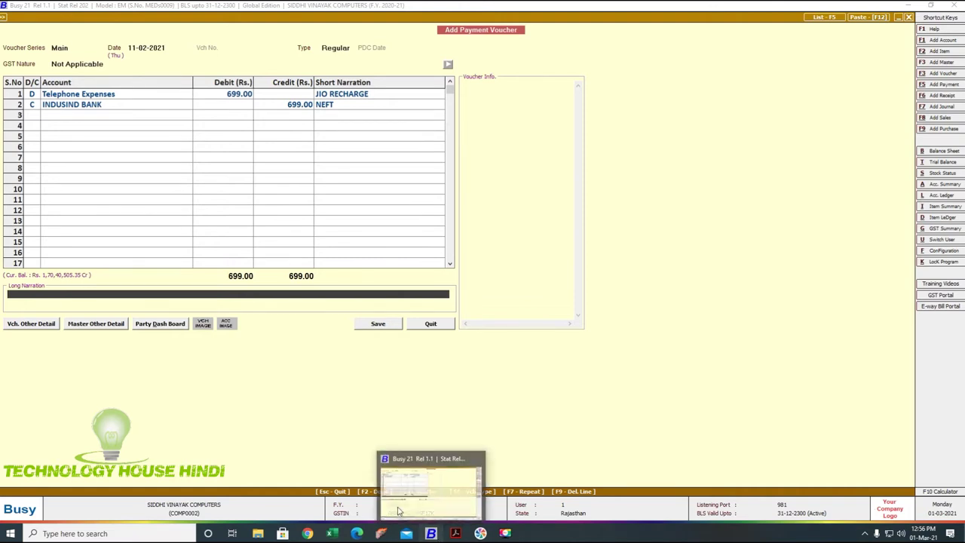
click(371, 324)
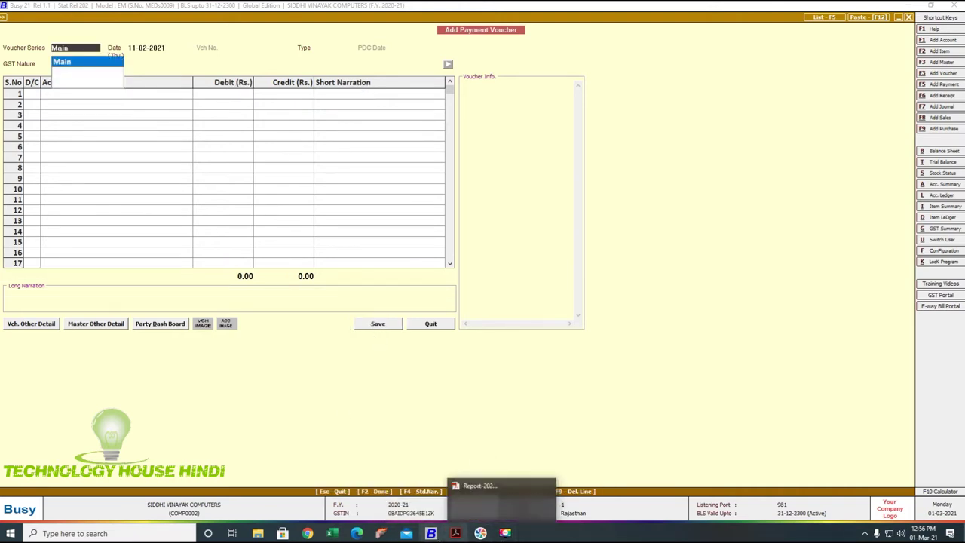
Switch to the bank statement PDF, find the first Paytm transfer debit of 12 Feb 2021 and select its amount
click(455, 532)
scroll(438, 428, up, 5)
scroll(438, 432, up, 15)
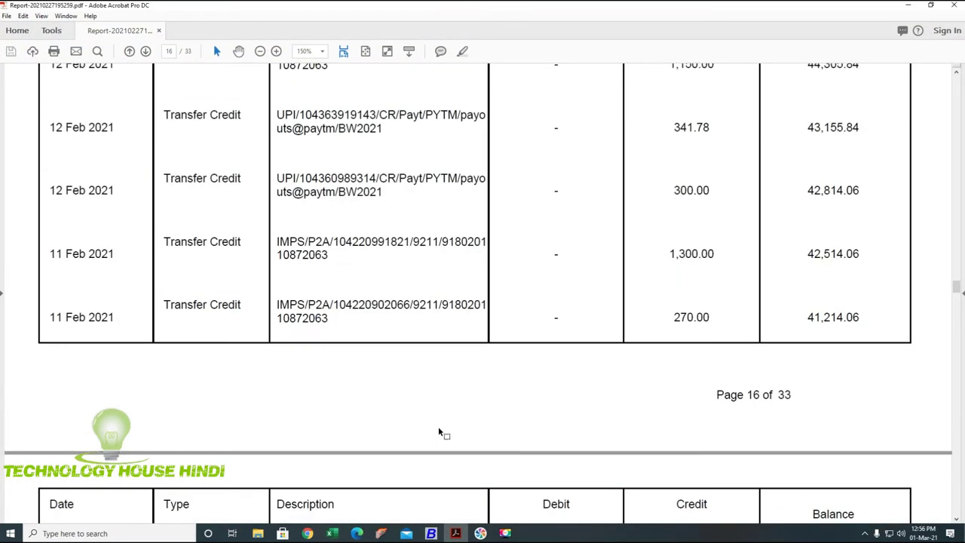
scroll(438, 428, up, 3)
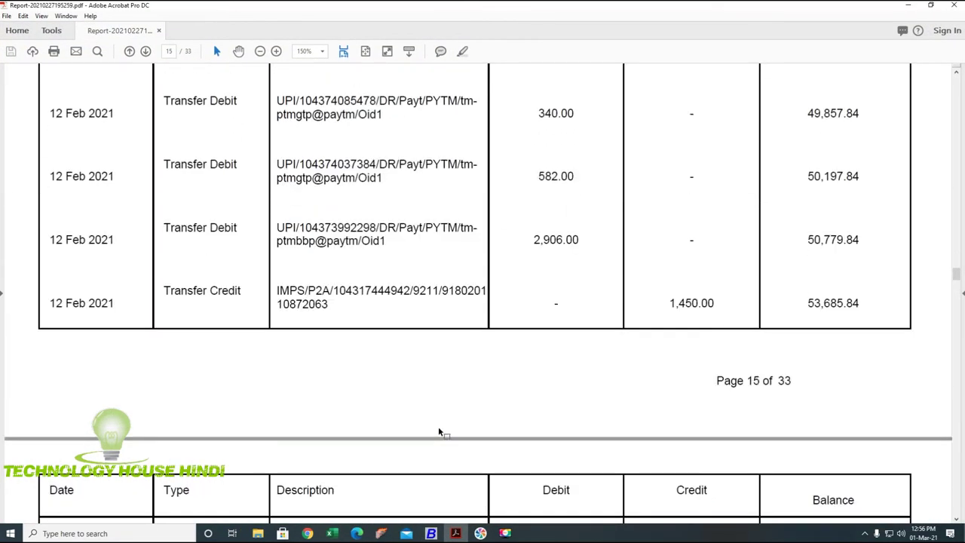
drag(539, 242, 590, 247)
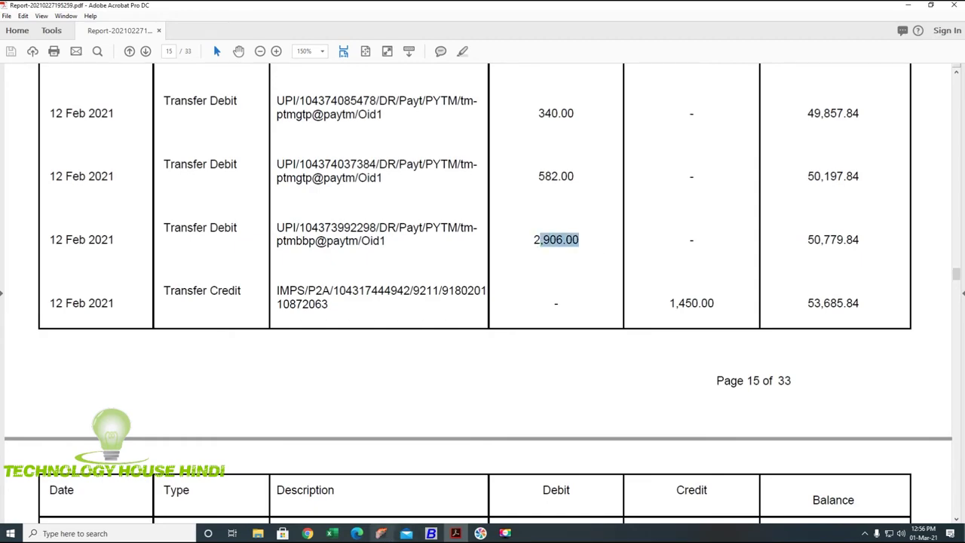
Return to Busy and date the new payment voucher 12-02-2021, with series Main and GST nature Not Applicable
click(430, 533)
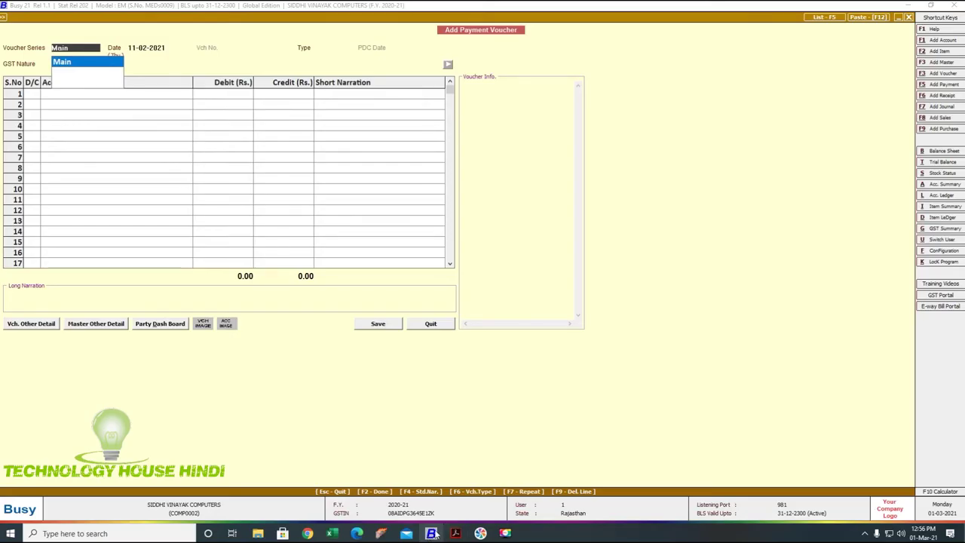
click(456, 533)
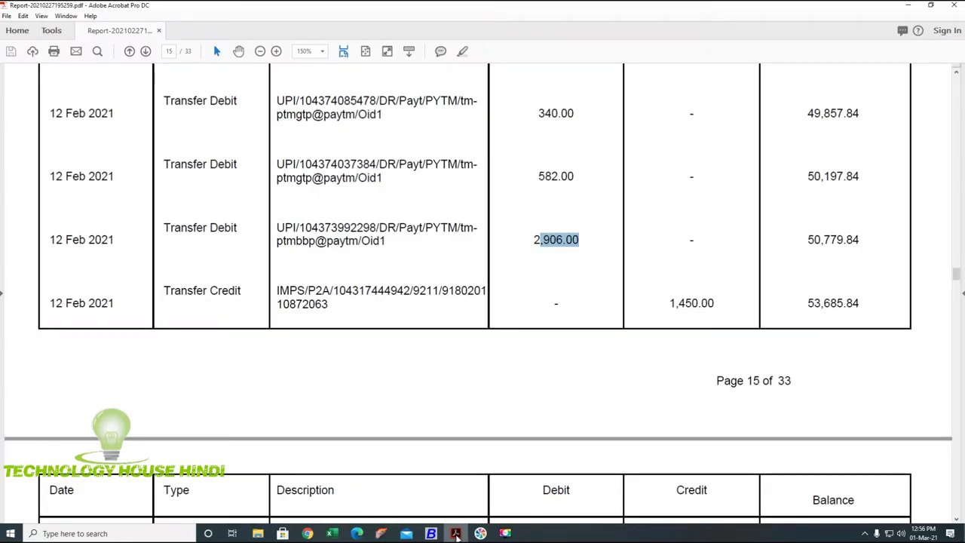
click(456, 533)
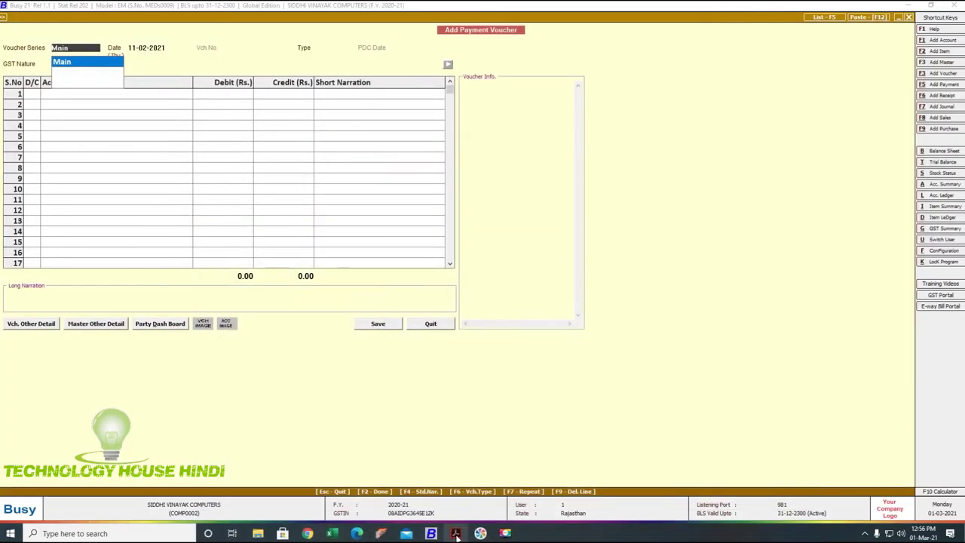
key(Return)
text(12/2)
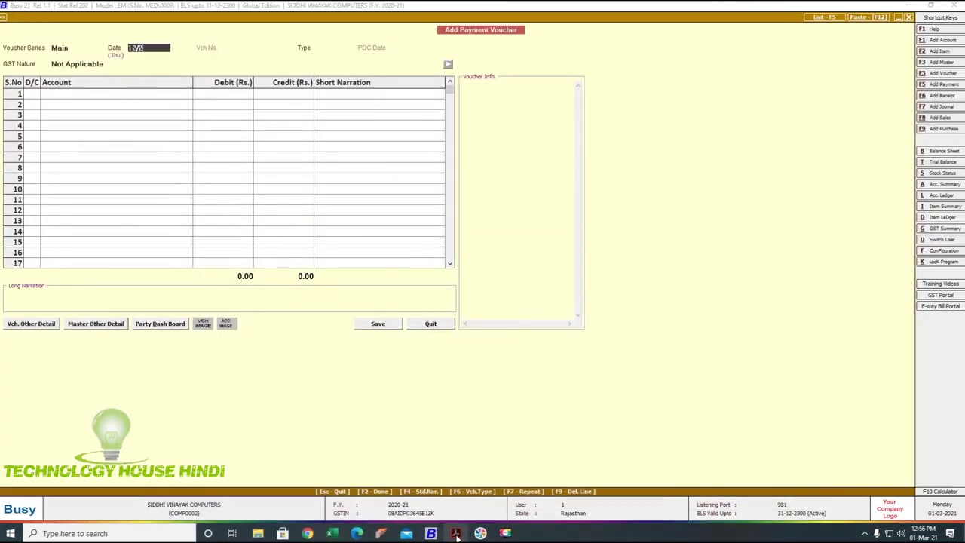
key(Return)
key(Return)
key(Return)
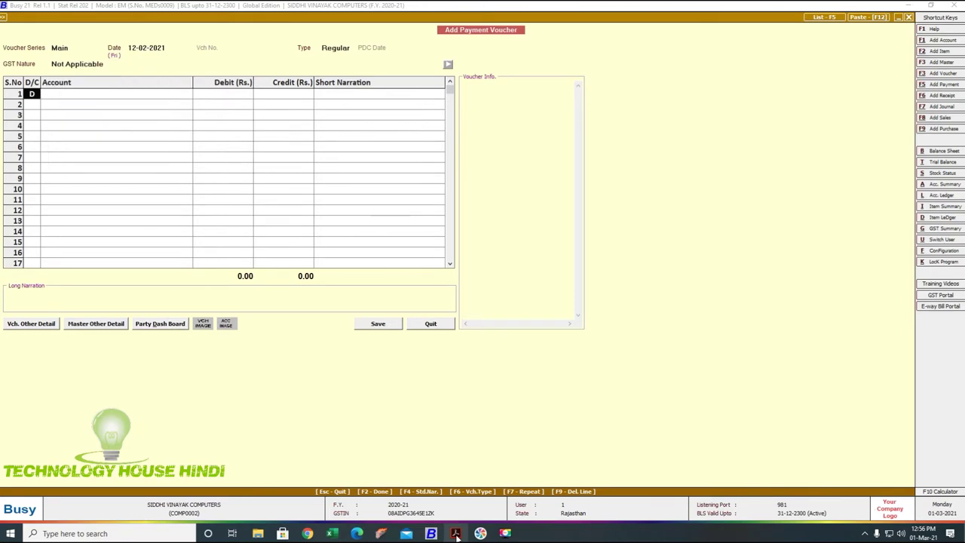
Debit Water & Electricity Expenses with 2,906.00 in the first row, checking the amount against the bank statement
key(Return)
text(water)
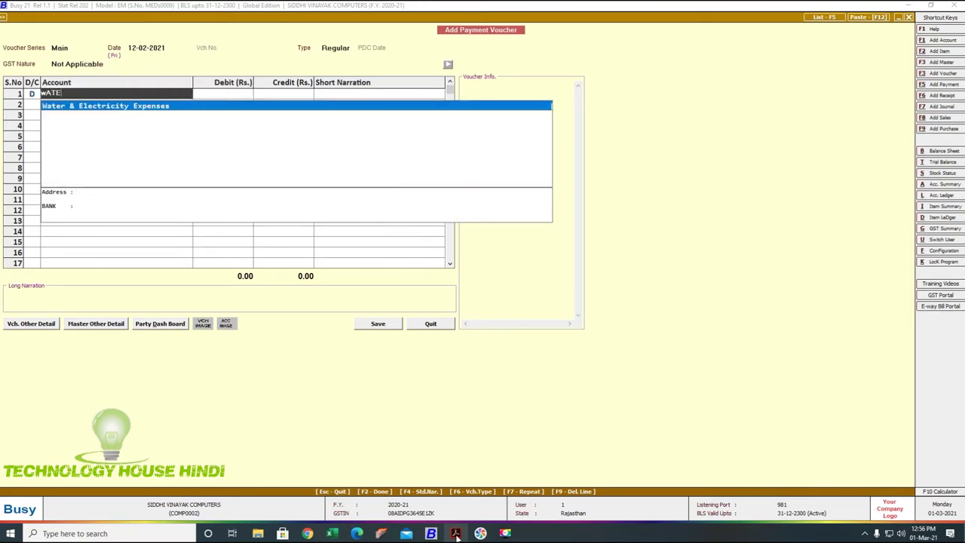
key(Return)
click(456, 533)
click(456, 532)
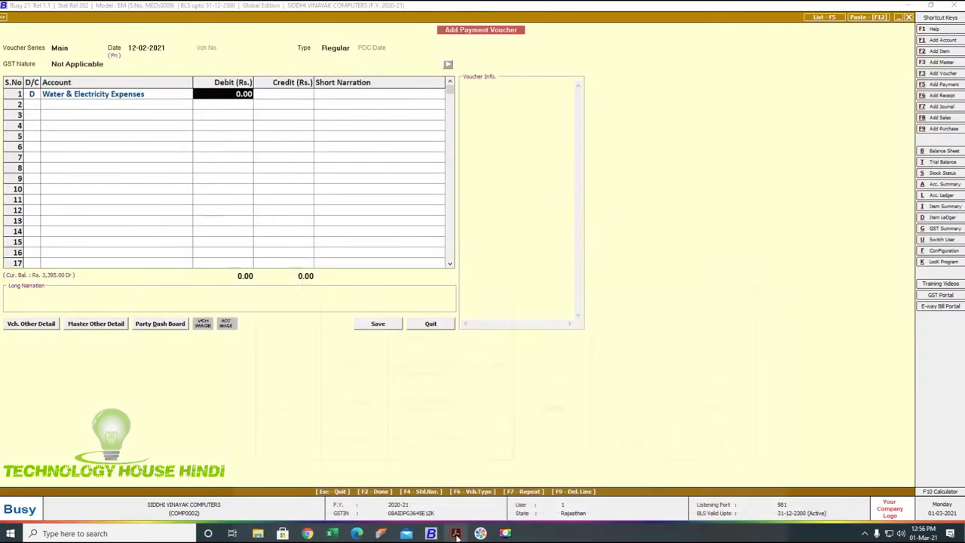
text(26)
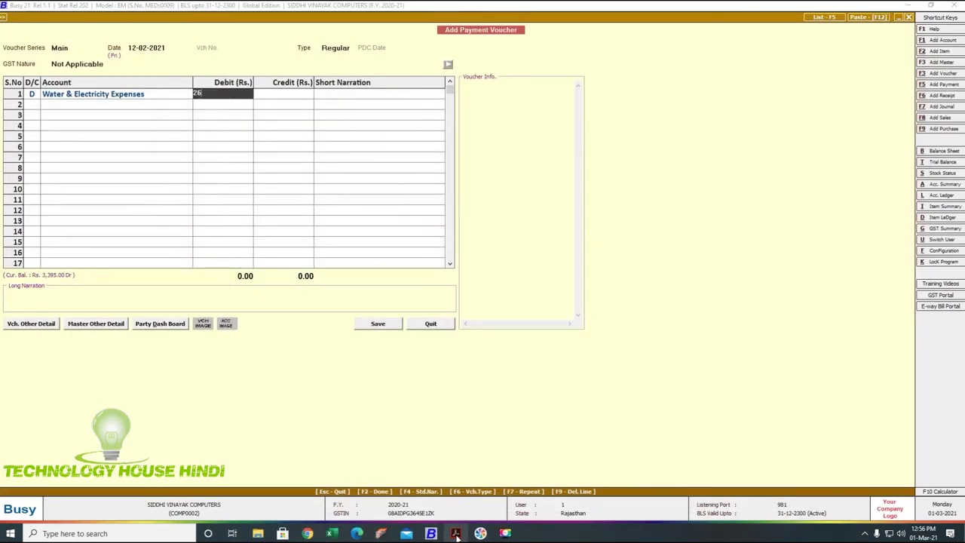
text(06)
key(Return)
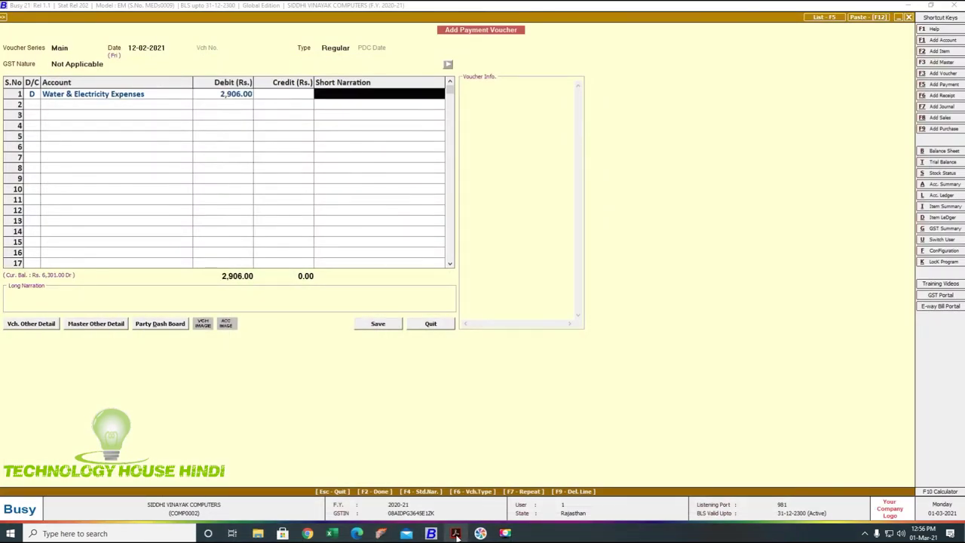
Credit INDUSIND BANK with 2,906.00 in the second row, leaving the expense row's short narration empty
key(Return)
key(Return)
text(Cash)
key(Return)
key(Left)
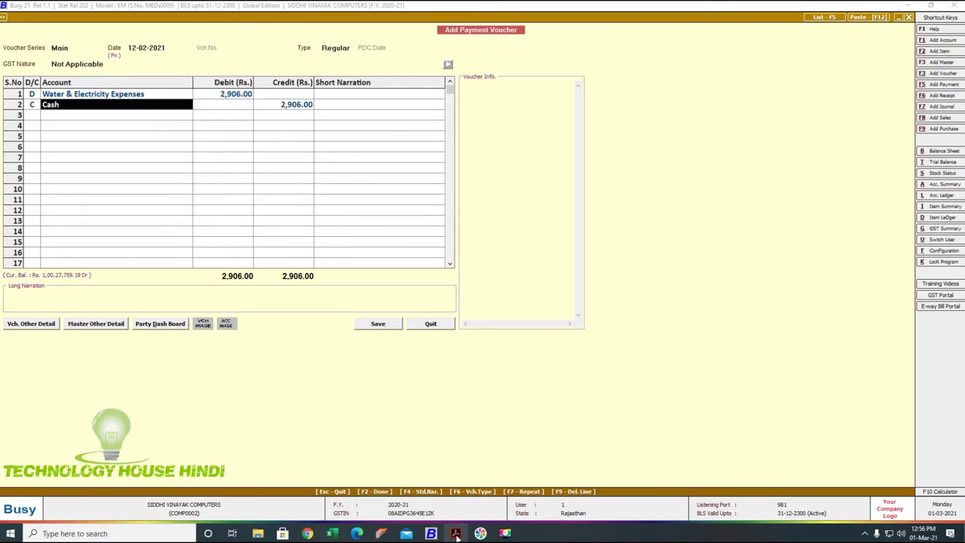
text(ind)
key(Return)
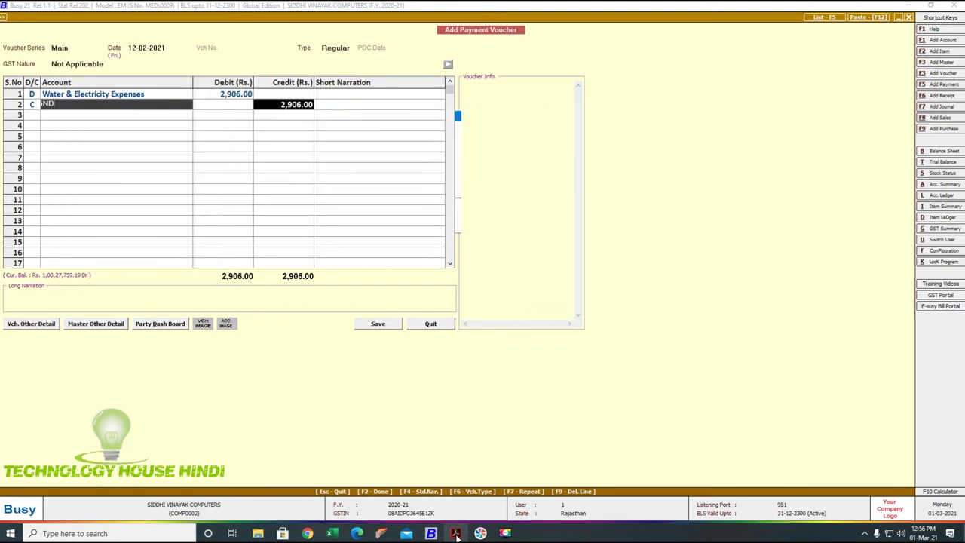
key(Return)
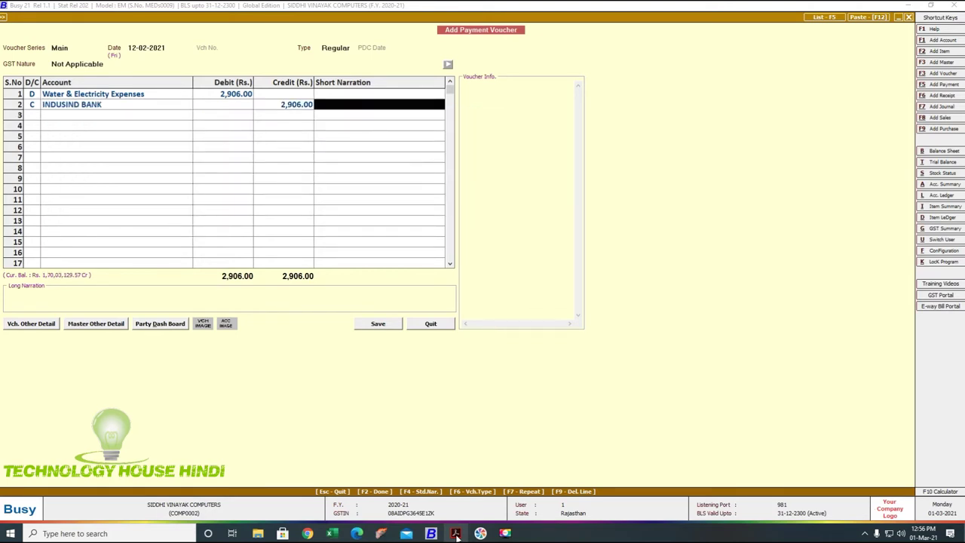
Save the voucher with the short narration NEFT on the bank row and the long narration SHOP ELECTRIC CITY BILL
text(cHQ)
key(BackSpace)
key(BackSpace)
key(BackSpace)
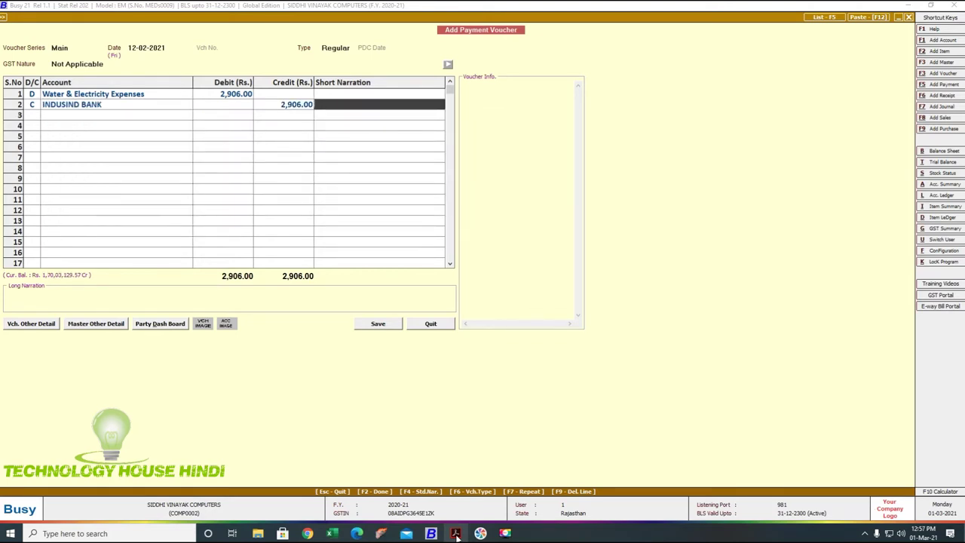
text(NEFT)
key(Return)
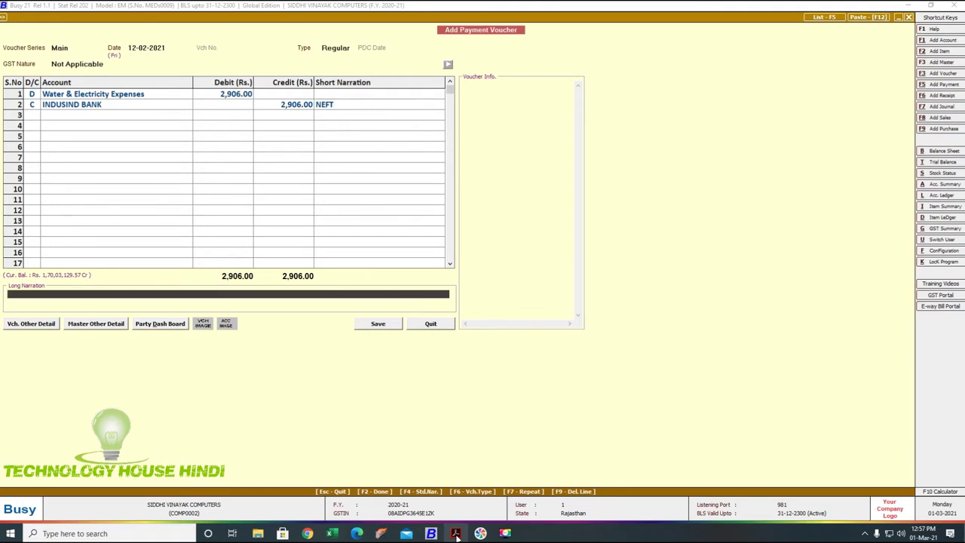
text(SHOP ELECTRIC CITY BILL)
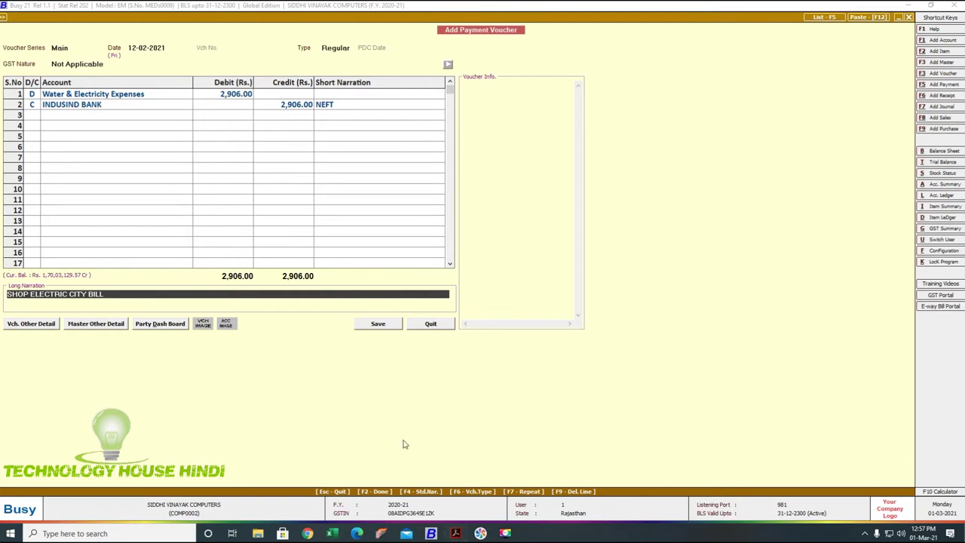
click(363, 326)
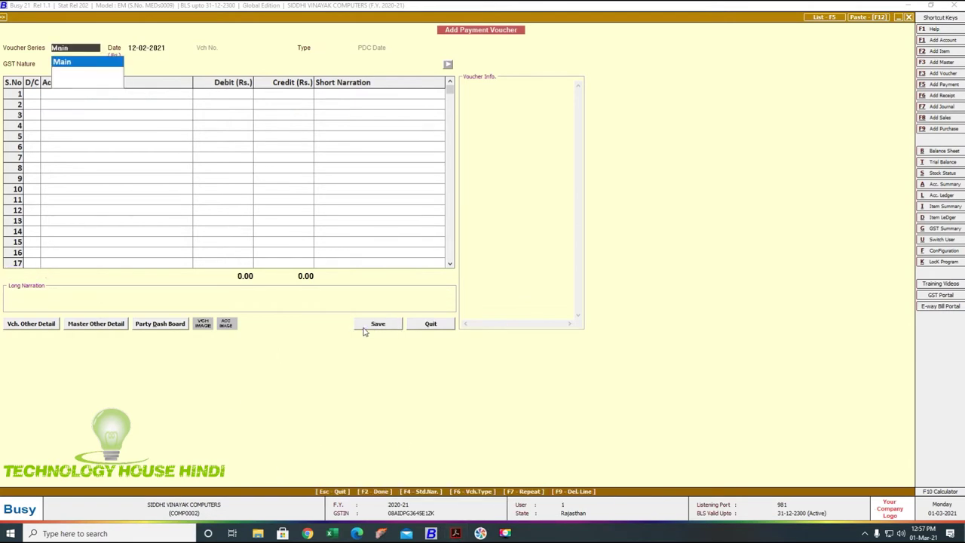
Leave the blank voucher and generate the Water & Electricity Expenses account ledger from 01-04-2020 to 01-03-2021
key(Return)
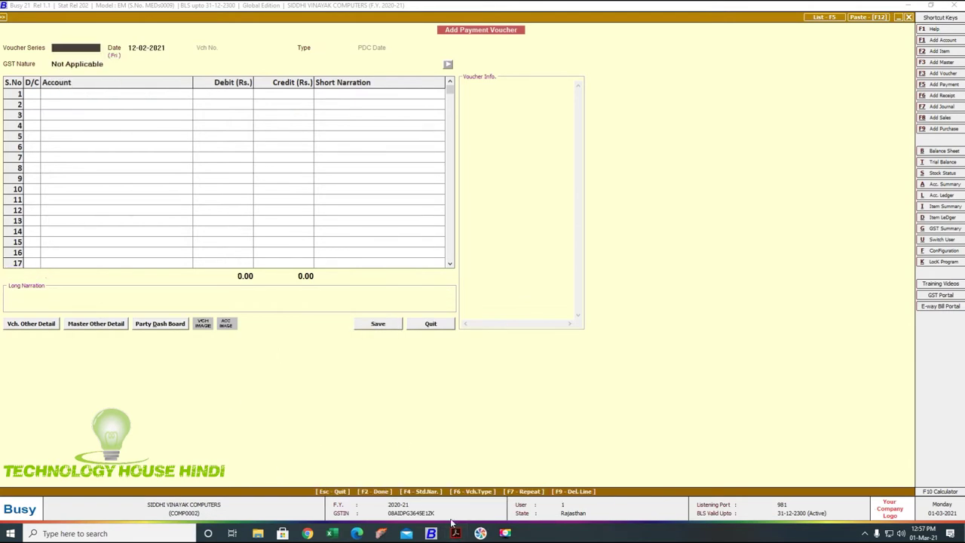
key(Escape)
key(Return)
key(Return)
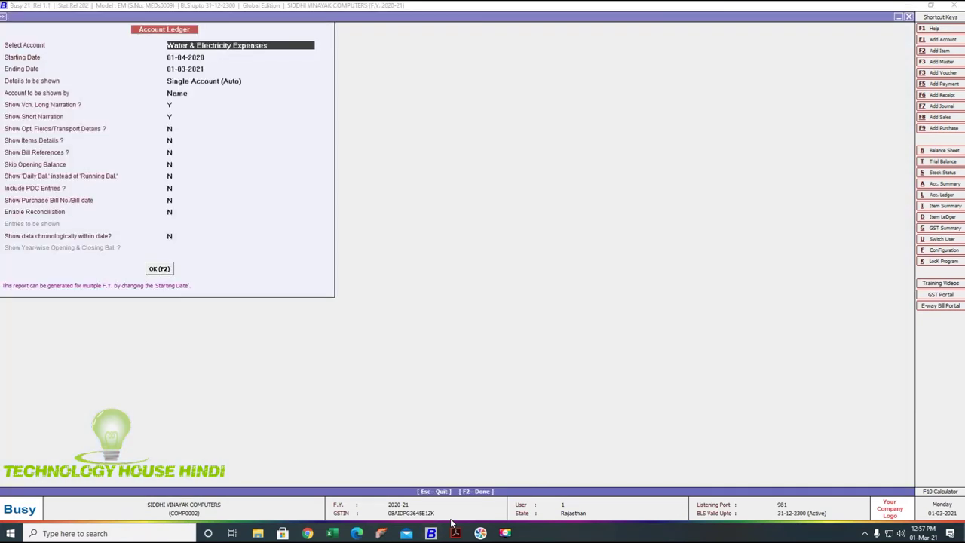
key(Return)
key(Return)
key(Return)
key(Return)
key(Return)
key(Return)
key(Return)
key(Return)
key(Return)
key(Return)
key(Return)
key(Return)
key(Return)
key(Return)
key(Return)
key(Return)
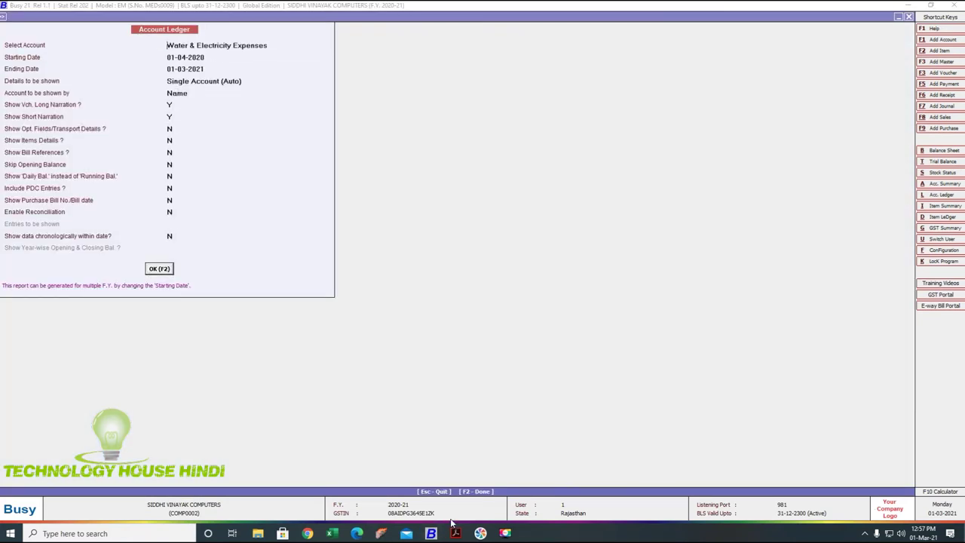
Examine the latest payment entry in the Water & Electricity Expenses ledger and close the ledger
key(Down)
key(Down)
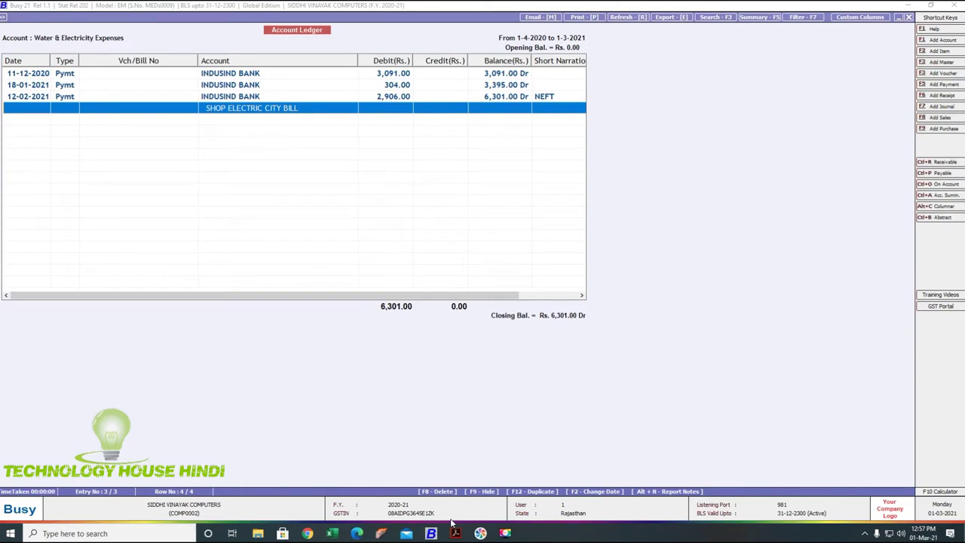
key(Escape)
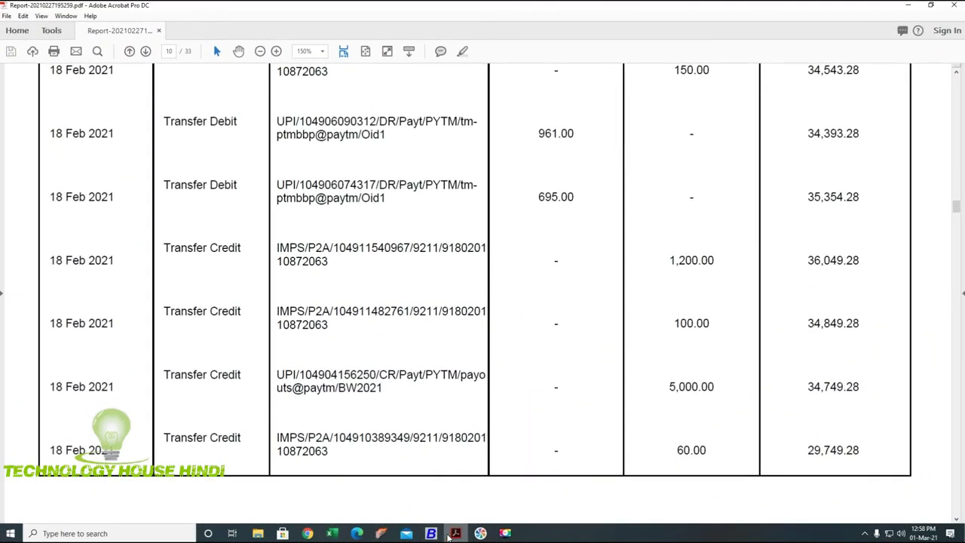
Open a new payment voucher in Busy dated 18-02-2021 with series Main, checking the date in the bank statement
click(431, 533)
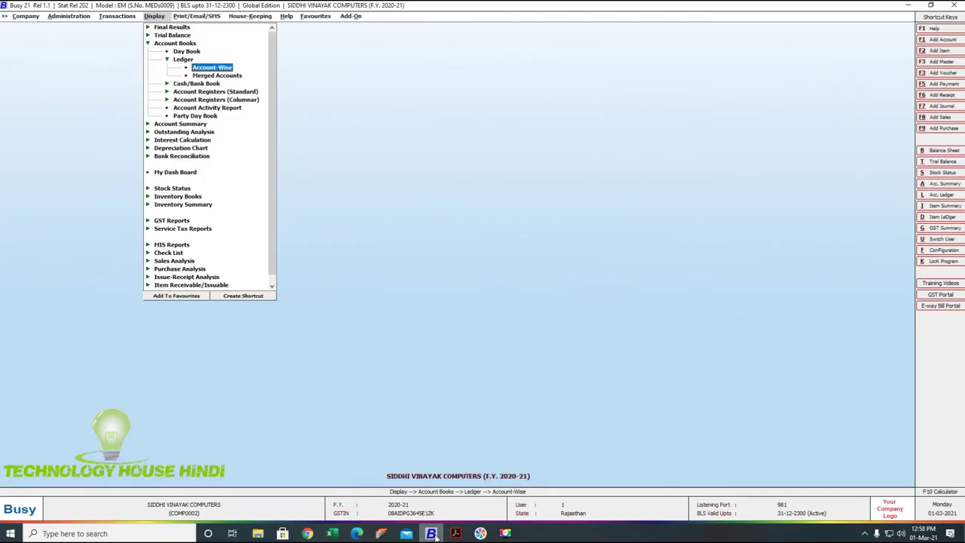
key(Return)
key(Escape)
key(Left)
key(Return)
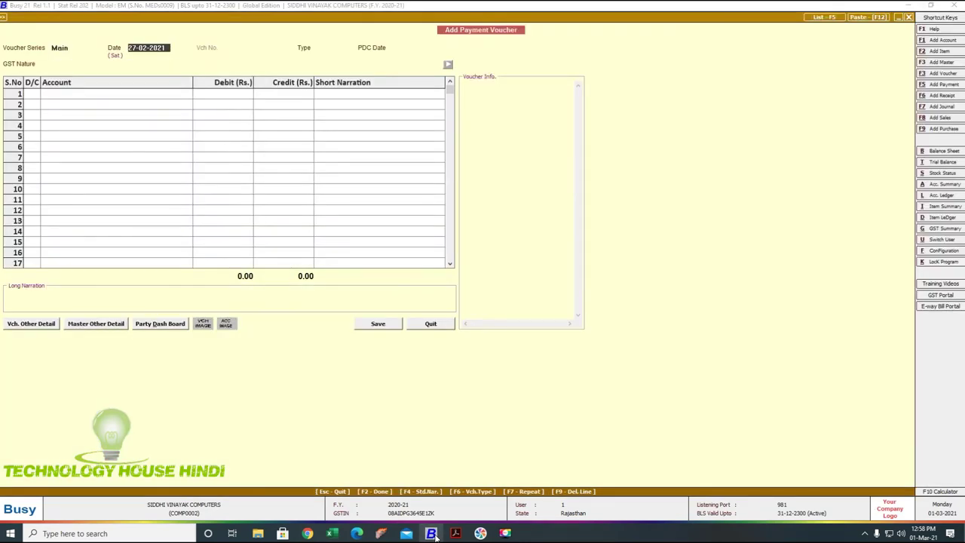
click(456, 533)
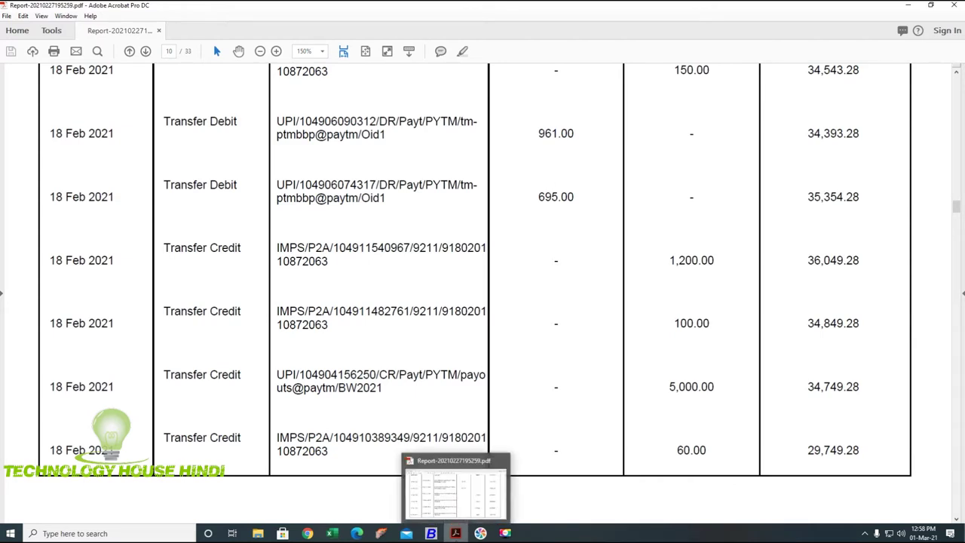
click(455, 533)
text(18)
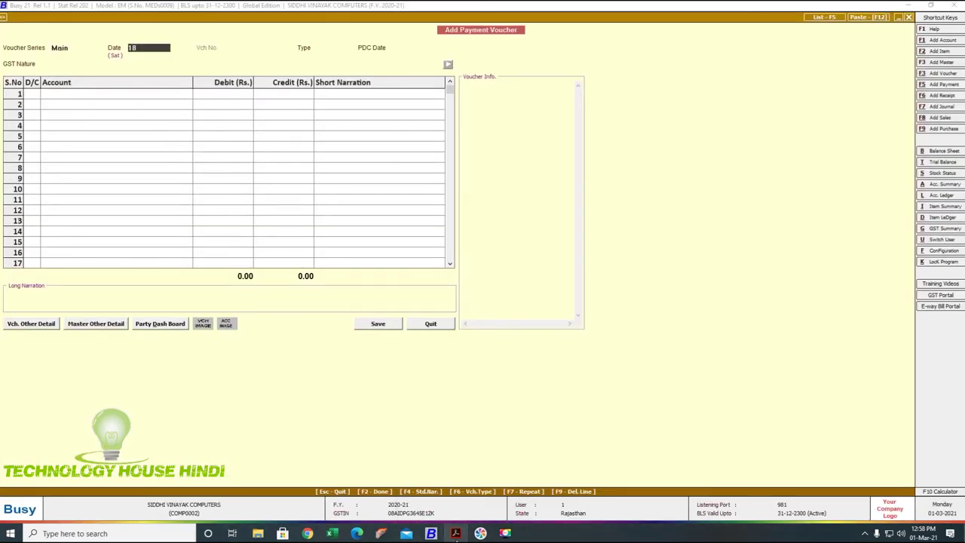
key(Return)
key(Return)
key(Return)
Debit Telephone Expenses with 961.00 and the short narration BSNL FIBER BILL, checking the amount in the bank statement PDF
text(te)
key(Return)
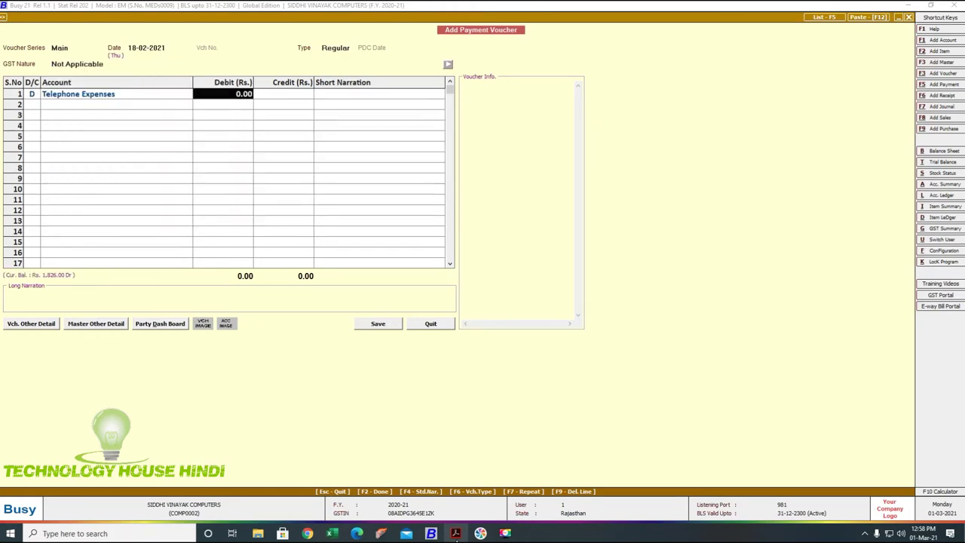
click(455, 534)
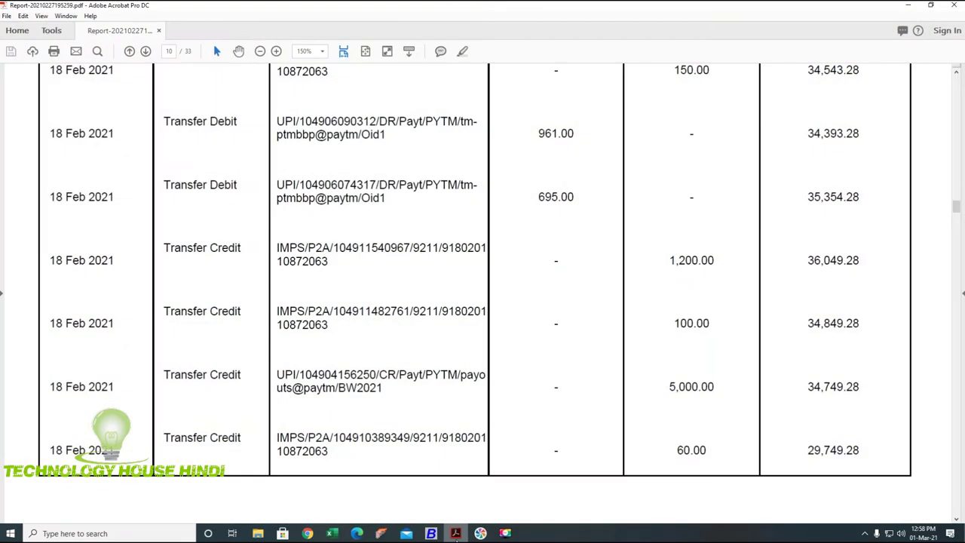
click(455, 534)
text(961)
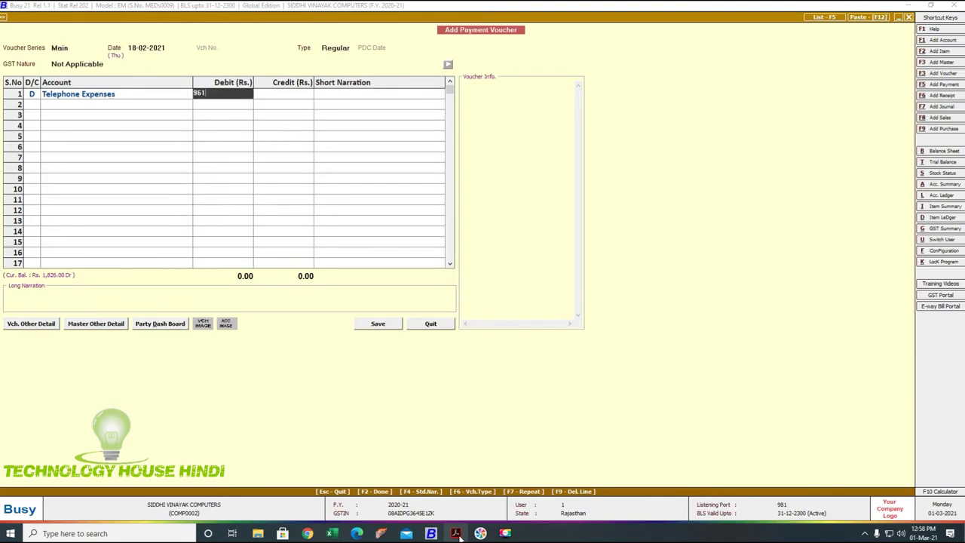
key(Return)
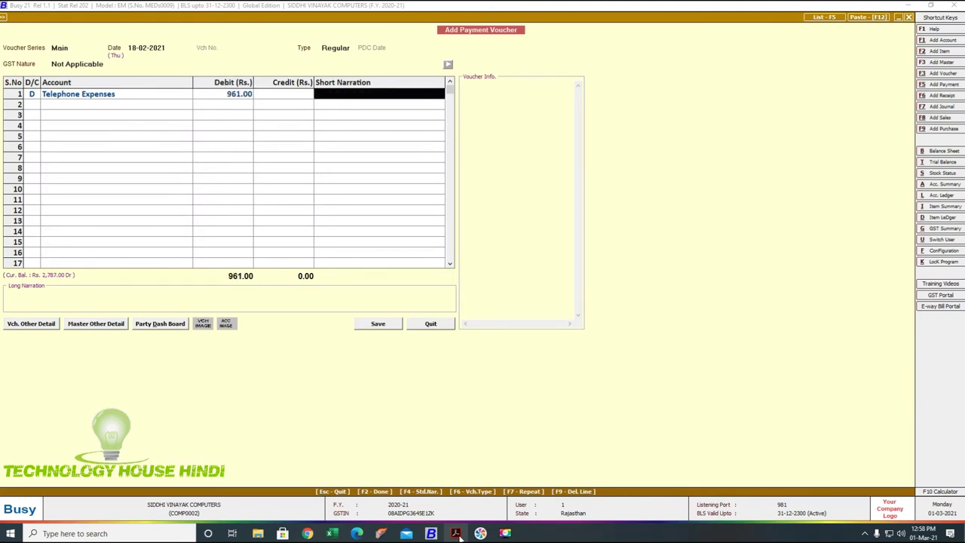
text(bSNL FIB)
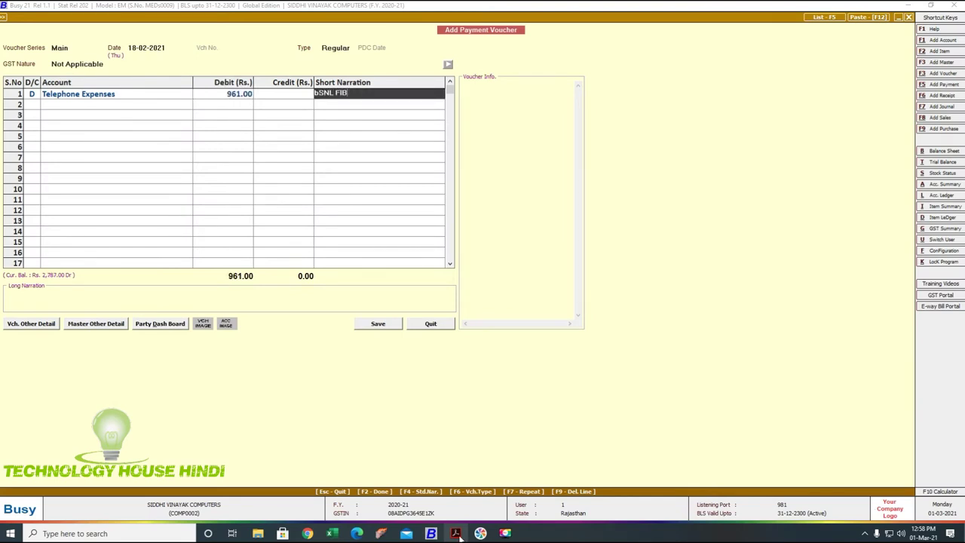
text(ER BILL)
key(Return)
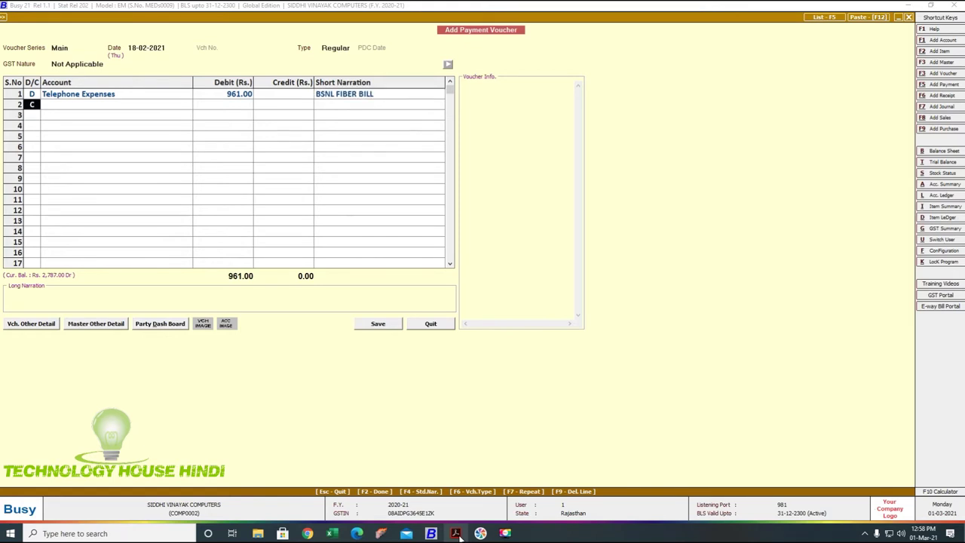
Credit INDUSIND BANK with 961.00 on the second row of the voucher
key(Return)
text(cash)
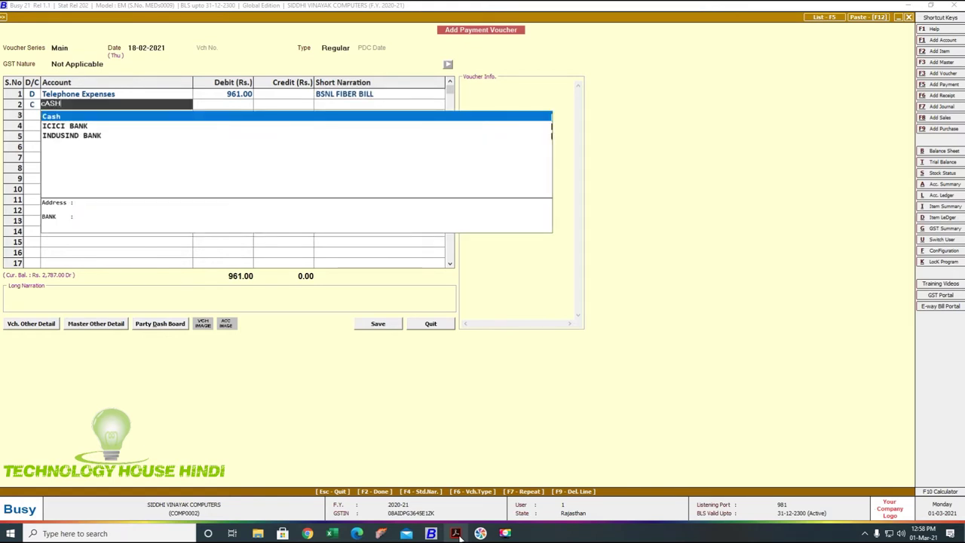
key(Return)
key(Left)
text(i)
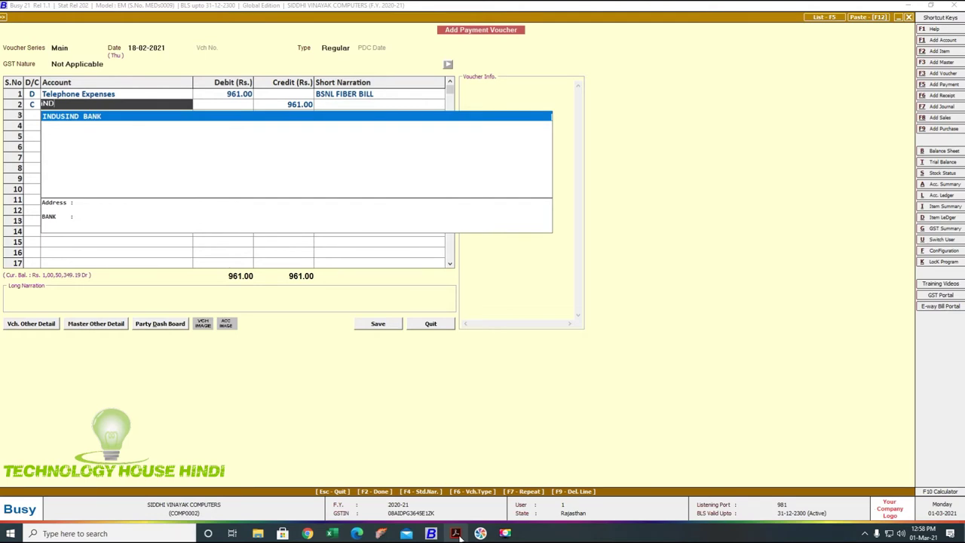
key(Return)
key(Return)
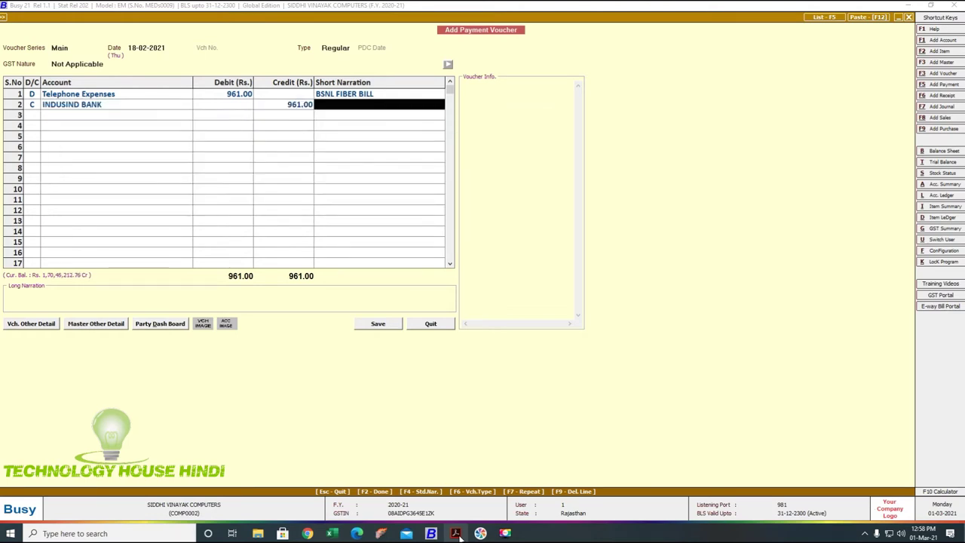
Enter NEFT as the short narration on the bank row and save the voucher without a long narration
text(ch)
key(BackSpace)
text(HQ)
key(BackSpace)
key(BackSpace)
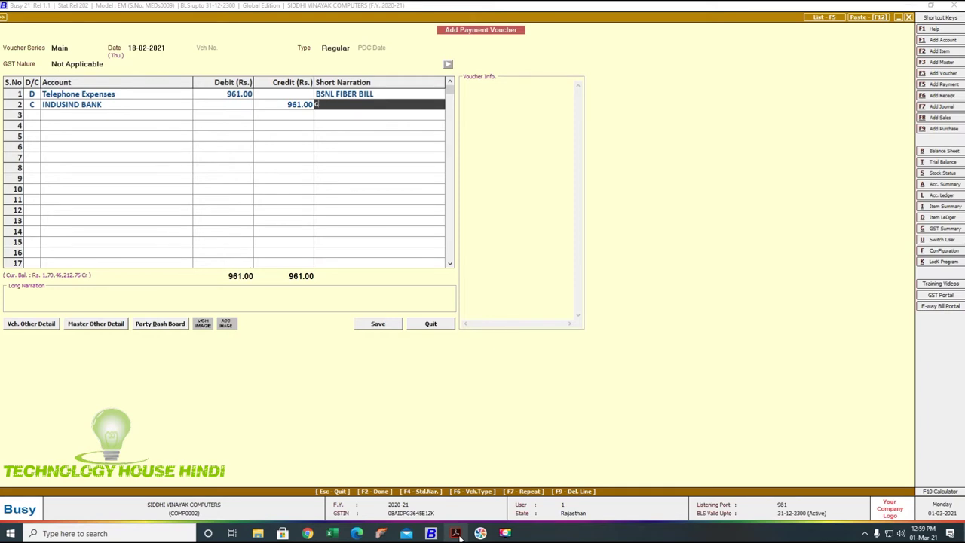
text(NEFT)
key(Return)
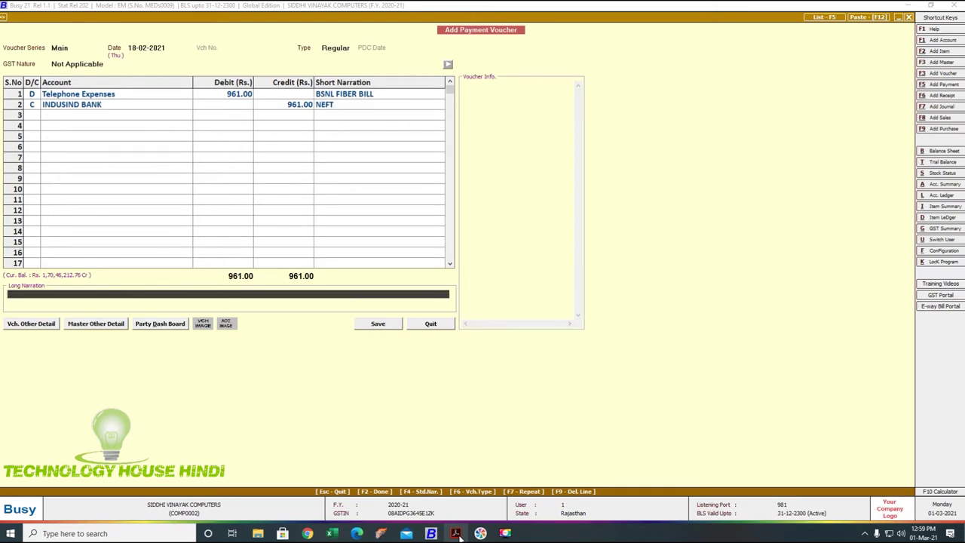
click(370, 324)
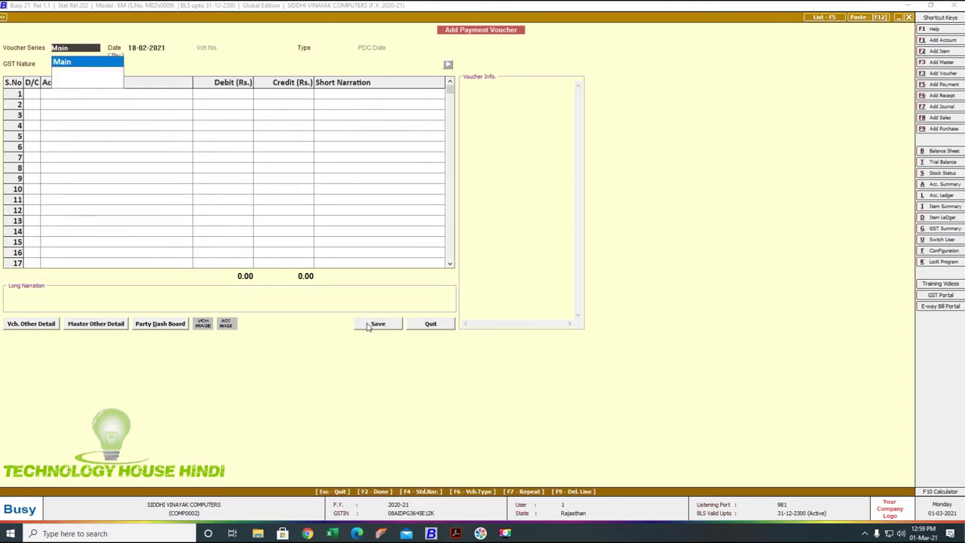
Generate the Telephone Expenses account ledger from 01-04-2020 to 01-03-2021 and open its 18-02-2021 payment voucher
key(Escape)
key(Escape)
key(l)
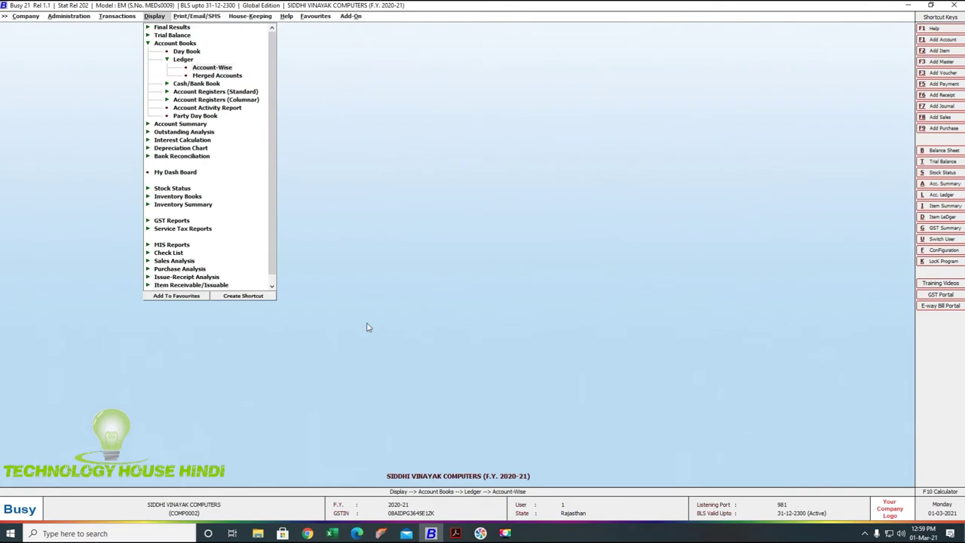
text(TEL)
key(Return)
key(F2)
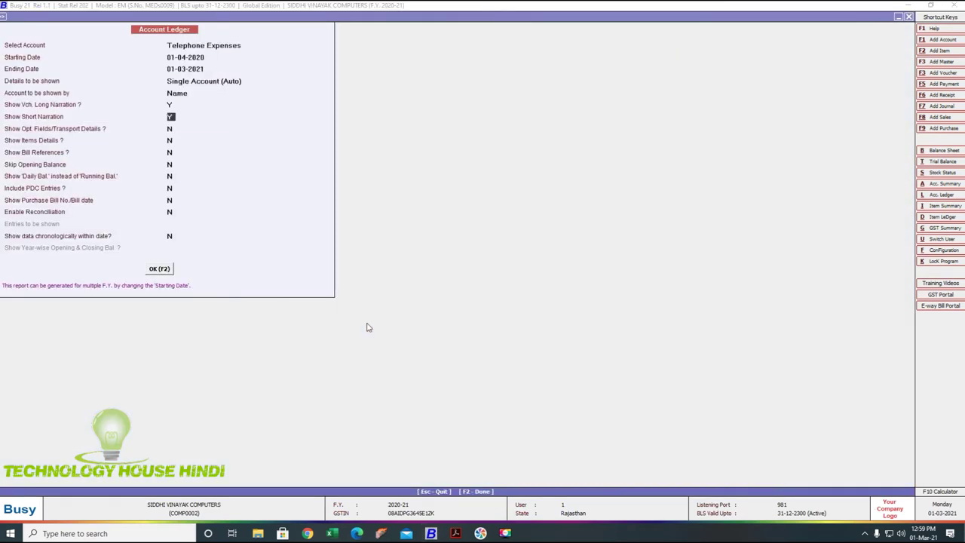
key(Return)
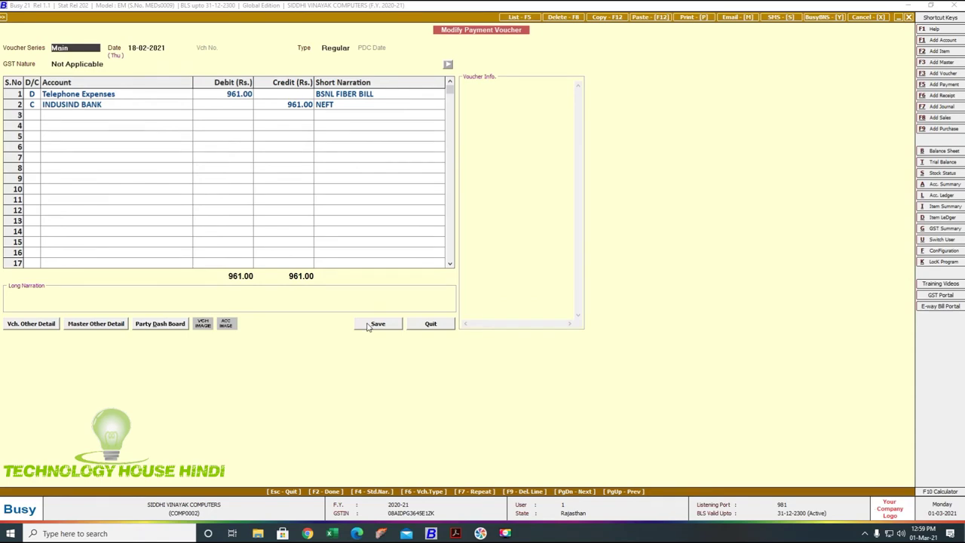
Look through the bank statement PDF for the payments after 18 Feb 2021 and highlight the 20 Feb NEFT debit of 12,000.00
click(455, 532)
scroll(460, 399, up, 3)
scroll(456, 392, up, 10)
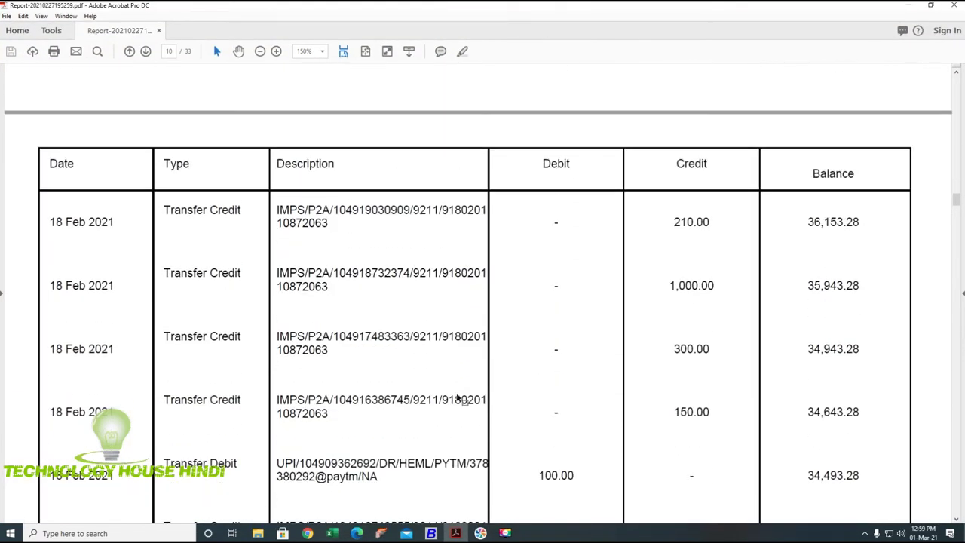
scroll(456, 392, up, 10)
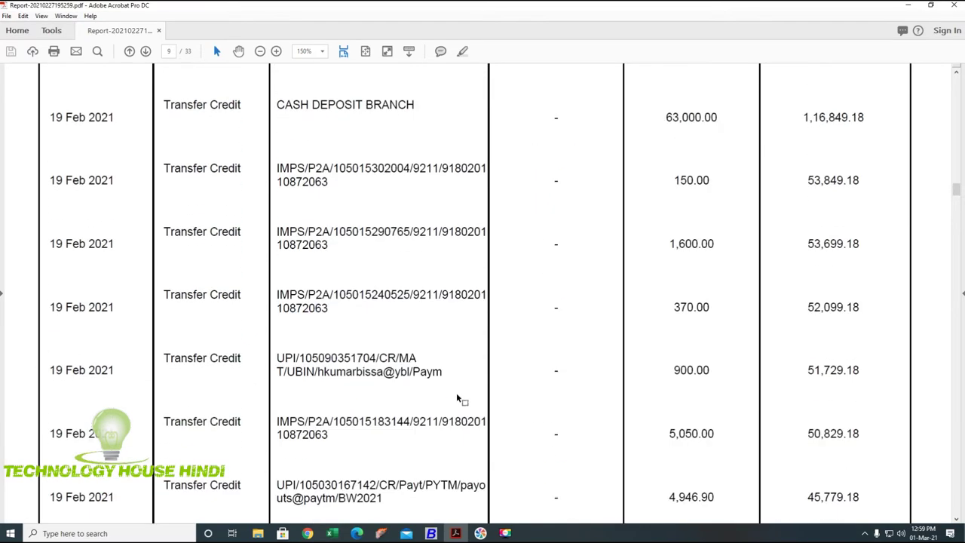
scroll(456, 396, up, 10)
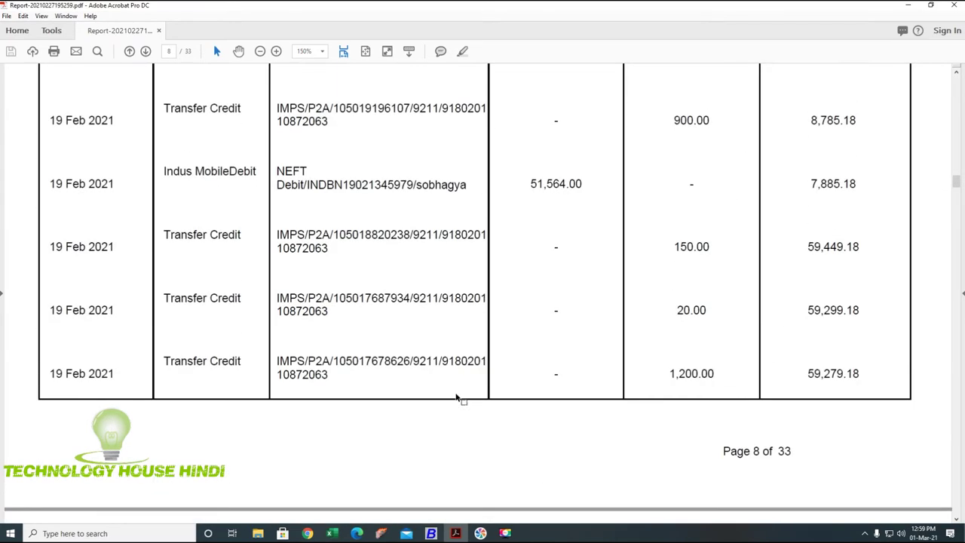
scroll(456, 394, up, 6)
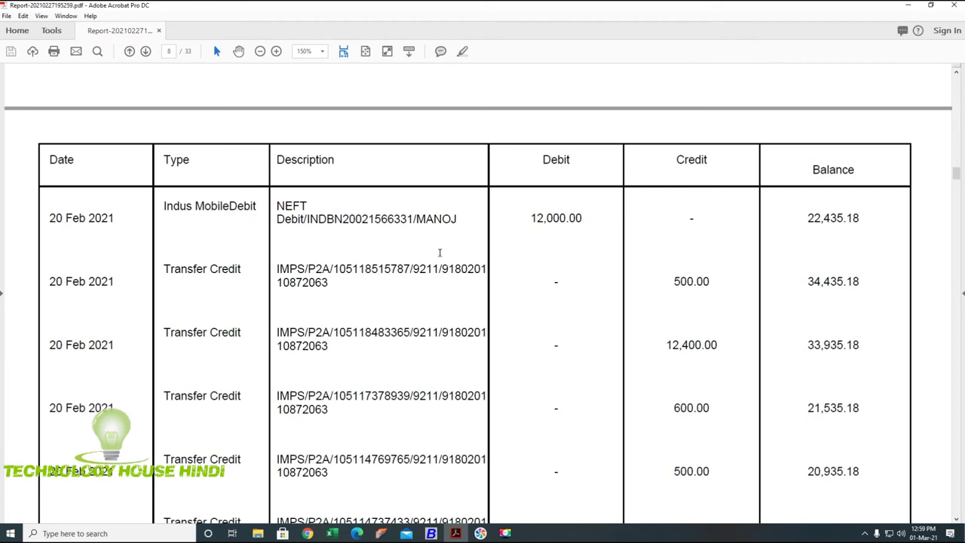
drag(582, 220, 342, 201)
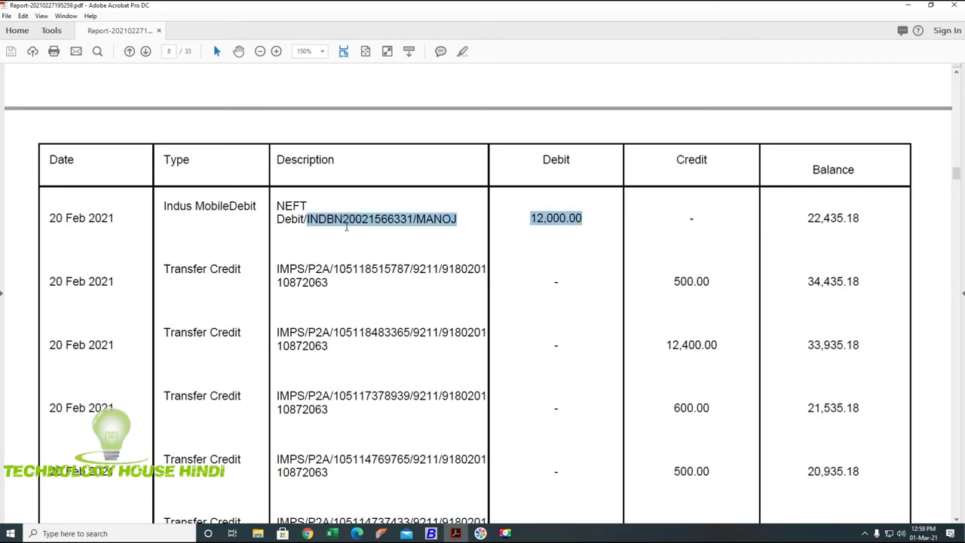
Return to Busy and close the telephone payment voucher and the Telephone Expenses ledger
click(431, 533)
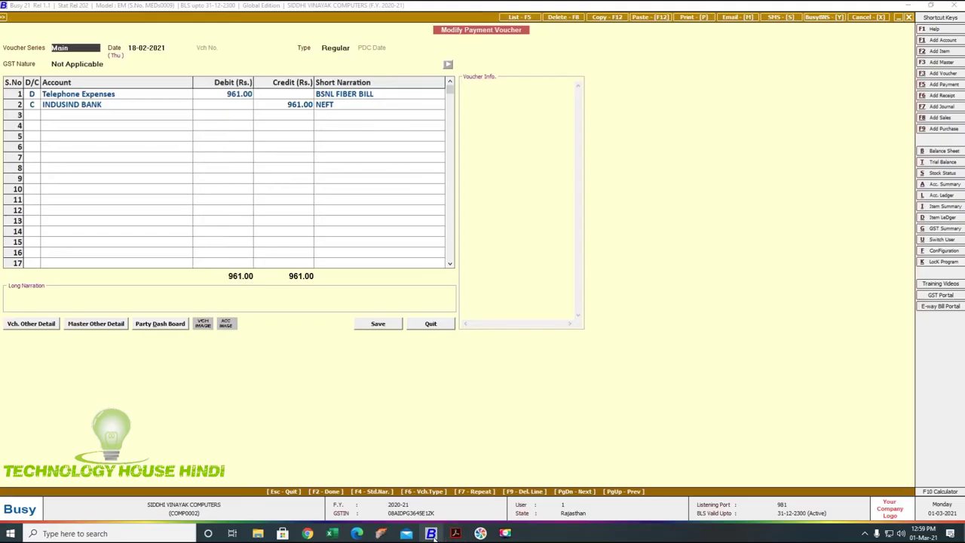
key(Escape)
key(Escape)
key(Escape)
key(Escape)
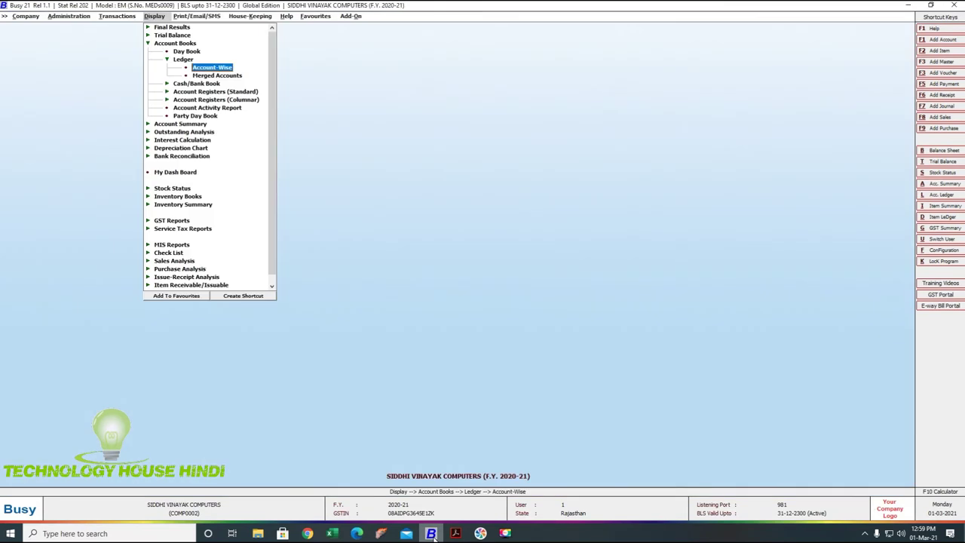
Open a new Regular payment voucher dated 20-02-2021 with series Main and GST nature Not Applicable, checking the date in the bank statement
key(Left)
key(Return)
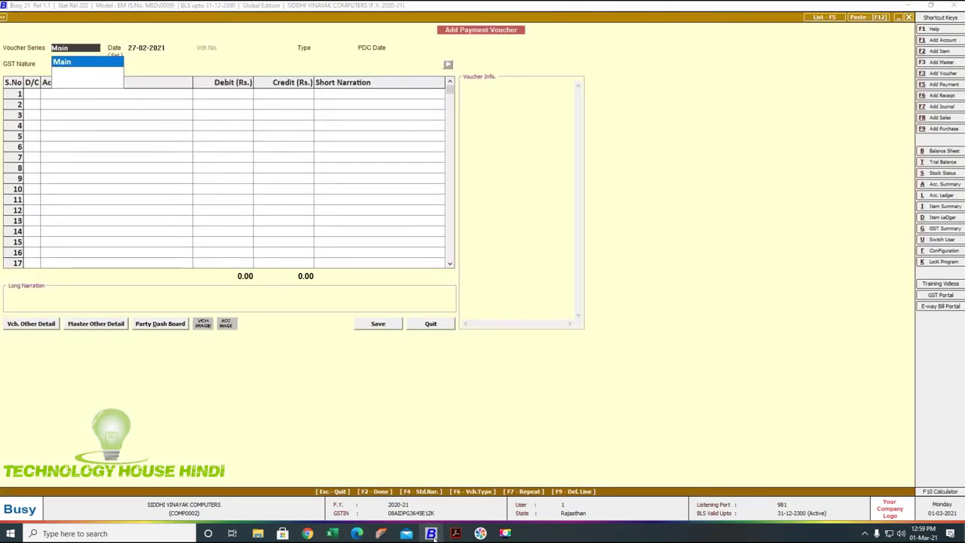
key(Return)
click(455, 533)
click(456, 534)
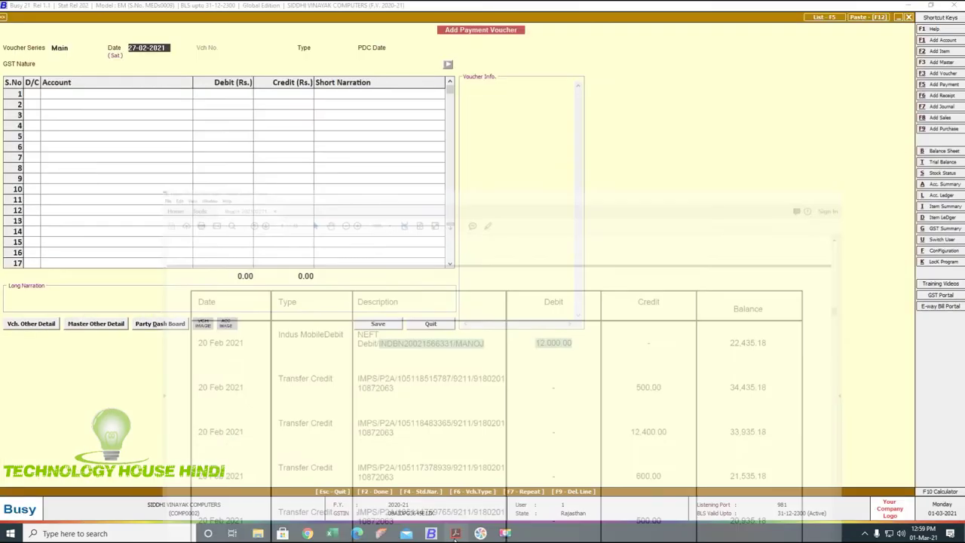
text(20)
key(Return)
key(Return)
key(Return)
key(Return)
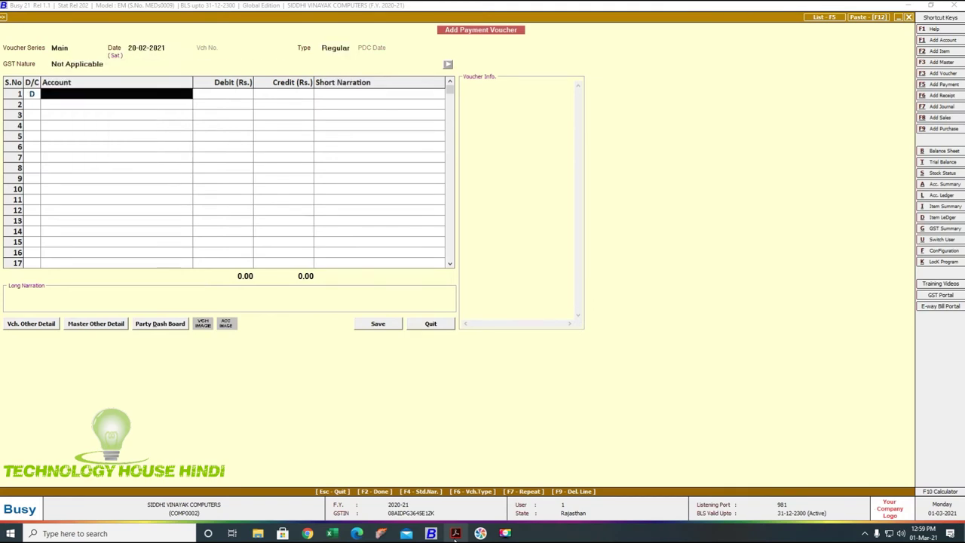
Debit the Salary account with 12,000.00 and leave its short narration empty
text(sALAR)
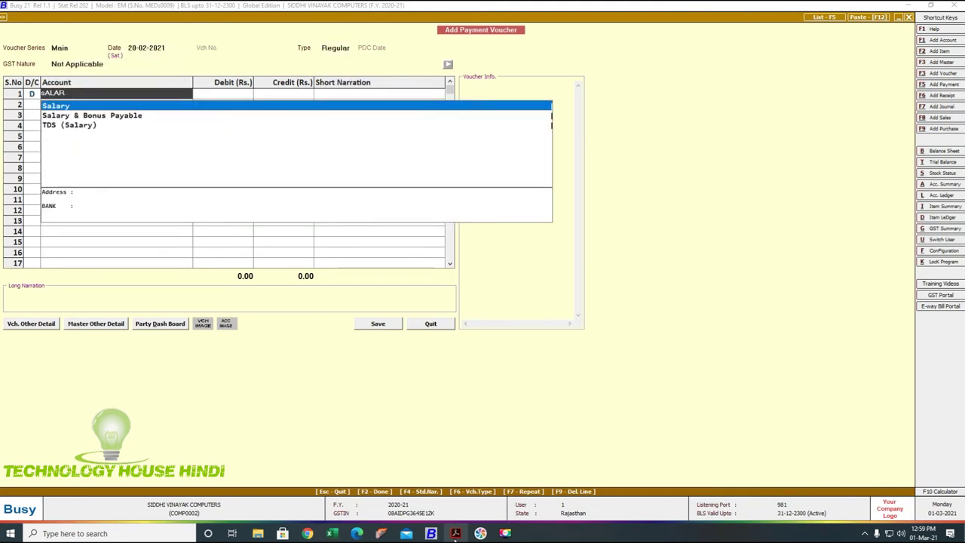
key(Return)
text(12000)
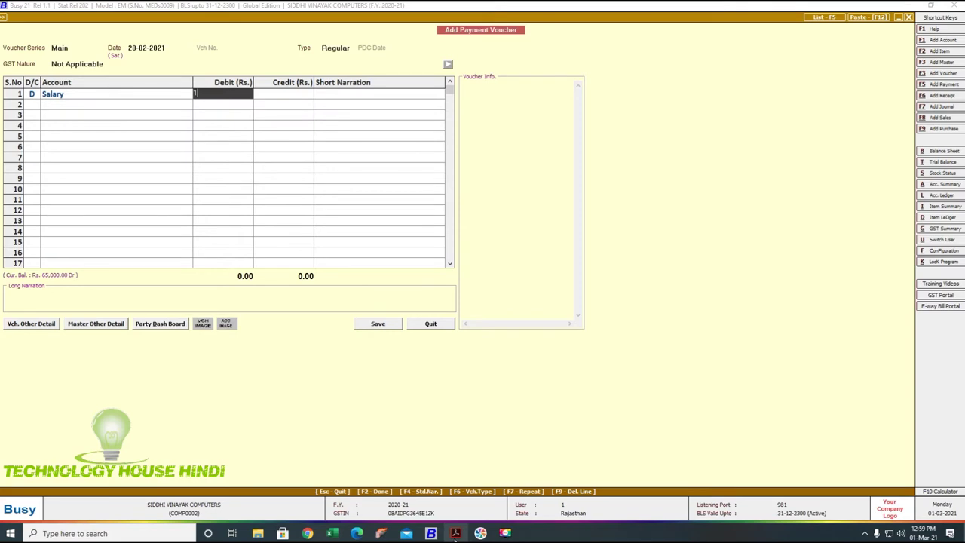
key(Return)
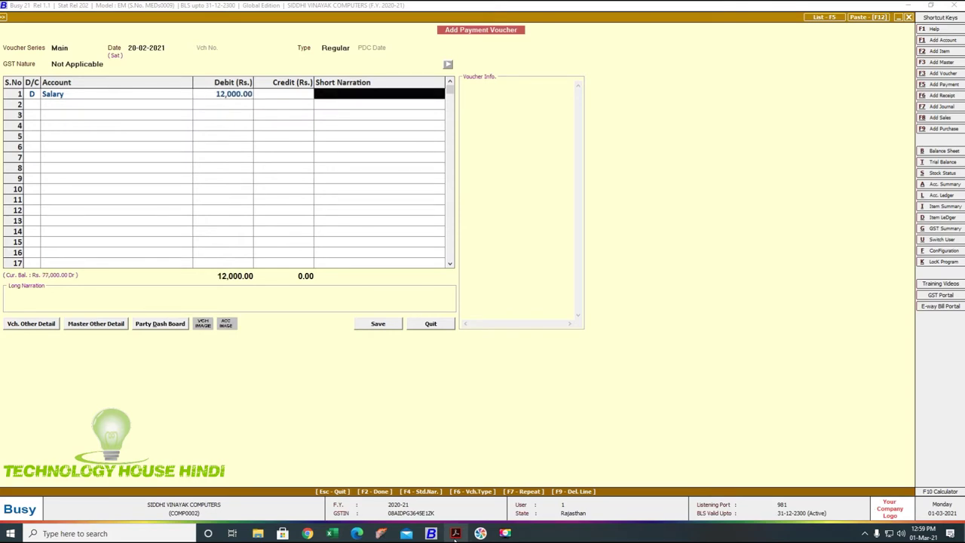
key(Return)
Credit INDUSIND BANK with 12,000.00 on the second row of the salary voucher
key(Return)
text(cAS)
key(Return)
key(Left)
text(in)
key(Return)
key(Return)
text(c)
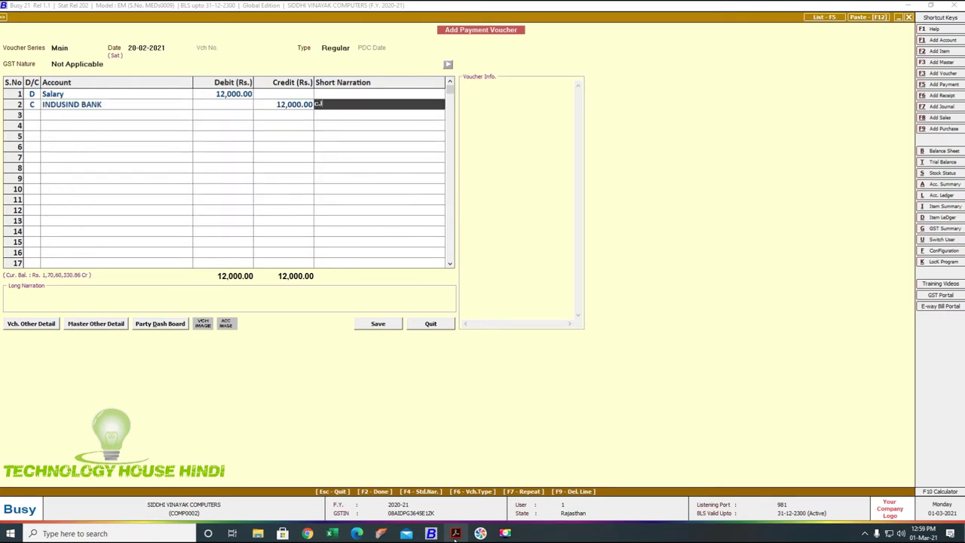
text(HQ)
key(Return)
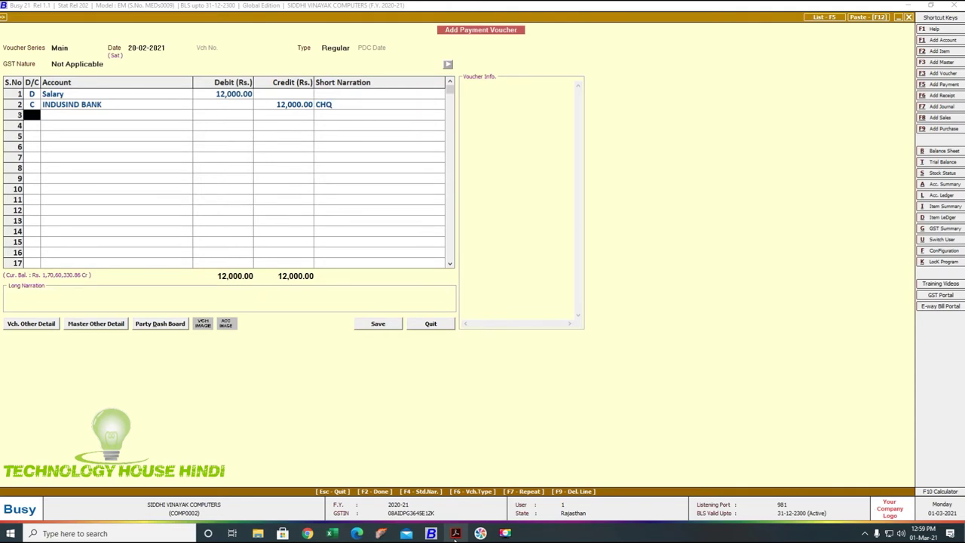
key(Up)
key(End)
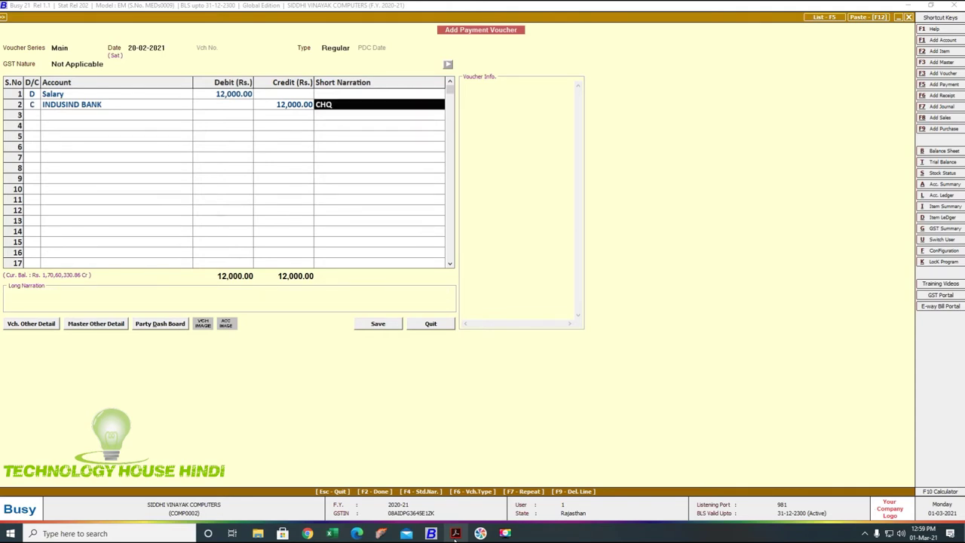
key(F6)
key(Return)
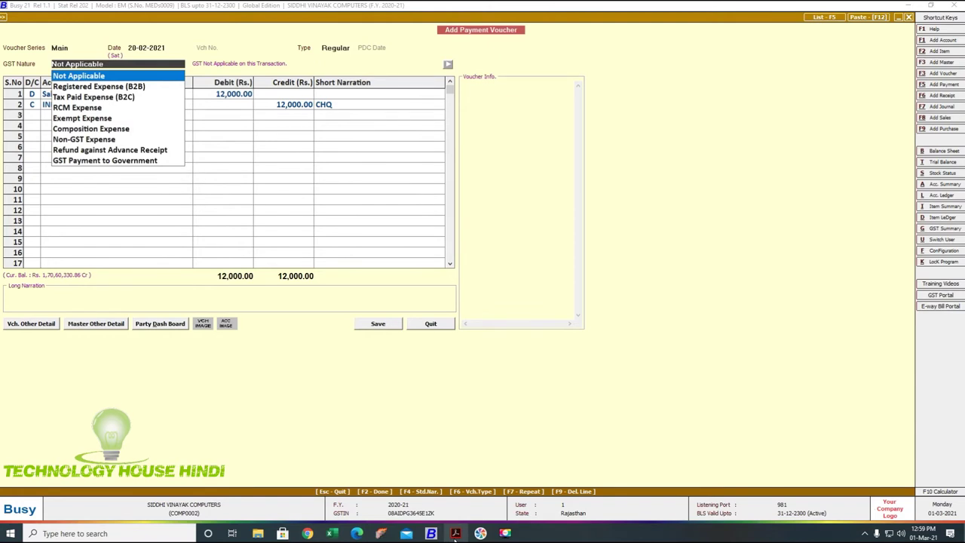
key(Return)
Save the voucher with the short narration NEFT on the bank row and a long narration stating salary paid to the named employee, MONTH OF JAN
text(nEFT)
key(Return)
text(SALARY)
text( AID)
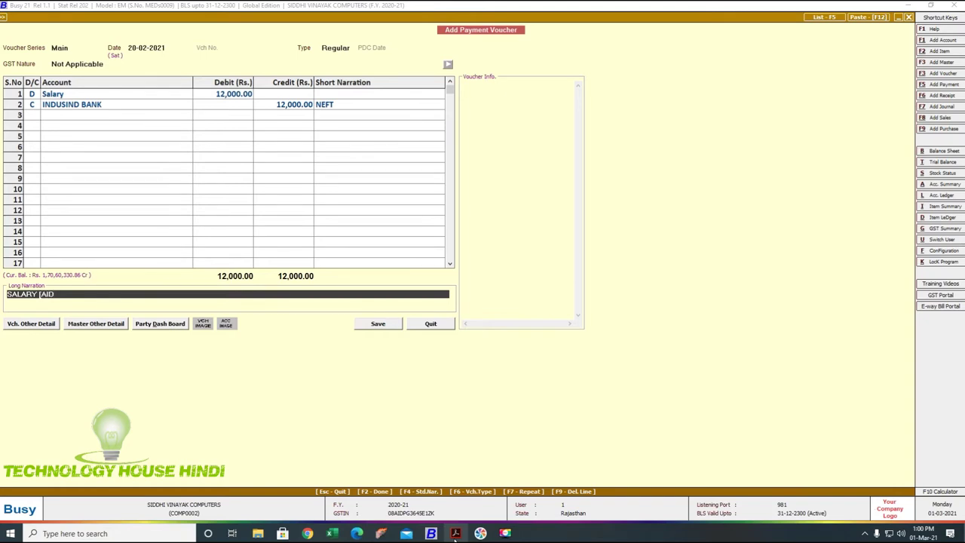
key(BackSpace)
key(BackSpace)
key(BackSpace)
text(PAID TO MANOJ MOTH)
key(BackSpace)
text(NT)
key(BackSpace)
key(BackSpace)
key(BackSpace)
text(ONTH OF JAN)
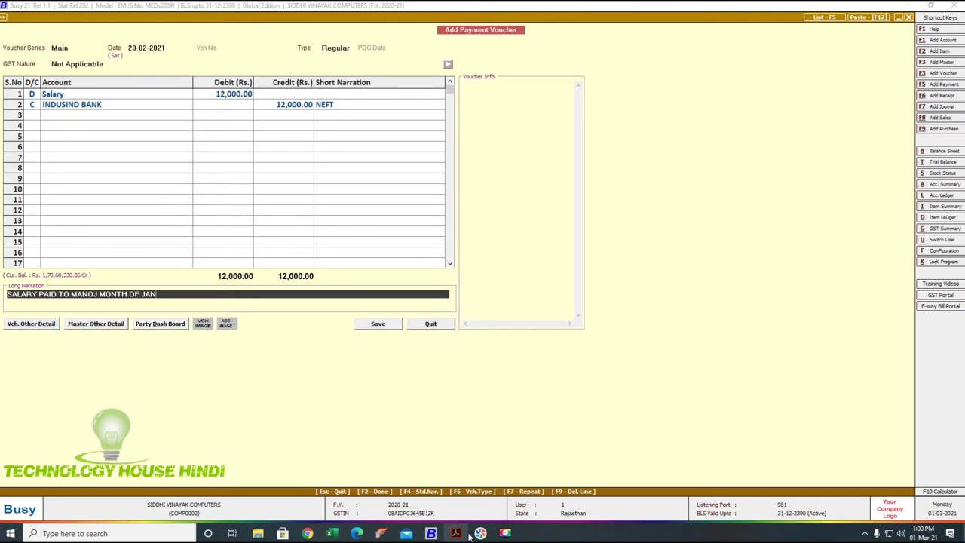
click(377, 324)
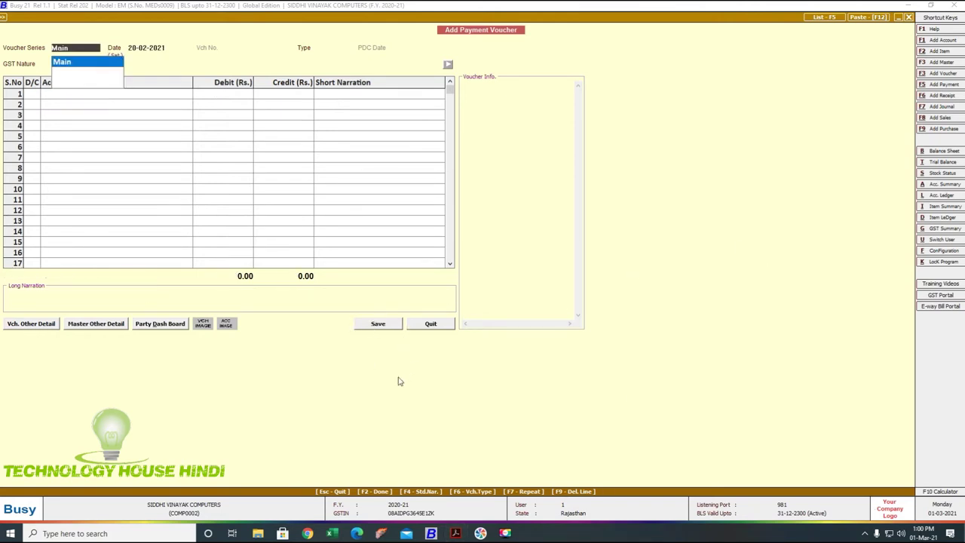
Leave the blank payment voucher and display the account ledger of the Salary account
key(Escape)
key(Right)
key(Return)
key(Return)
text(SAL)
key(Return)
key(F2)
Open the 20-02-2021 salary payment voucher of 12,000.00 from the Salary ledger to review it
key(Return)
key(Down)
key(Down)
key(Down)
key(Down)
key(Down)
key(Down)
key(Down)
key(Return)
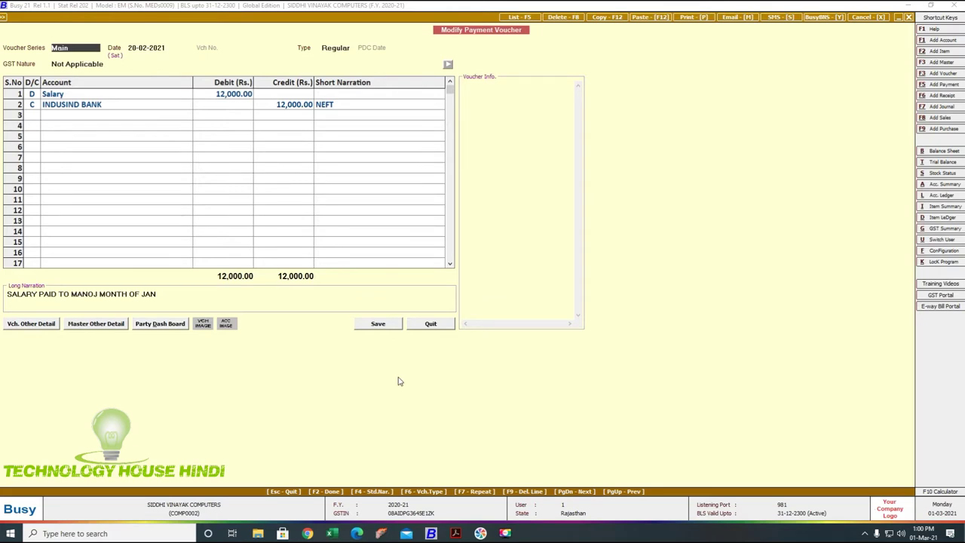
click(505, 533)
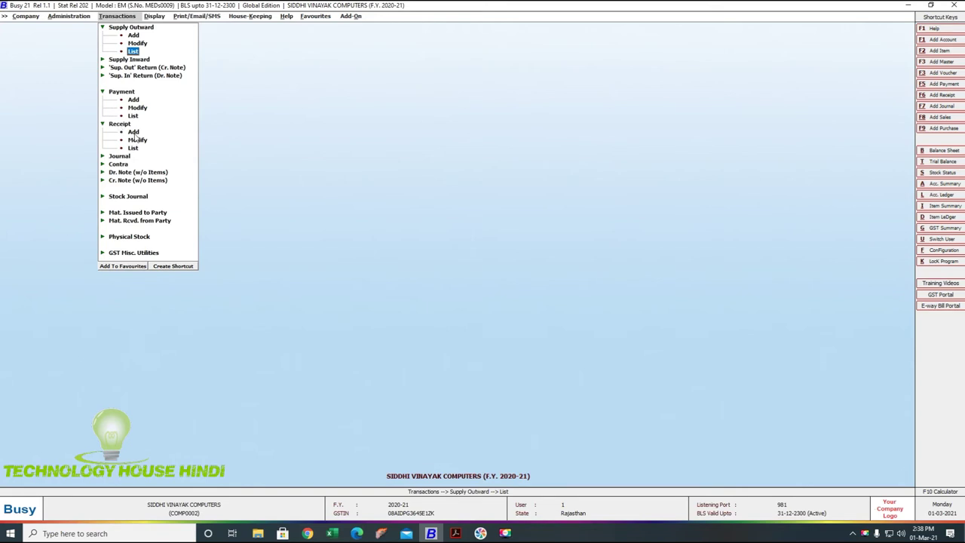
Open a blank receipt voucher and check the 25 Feb 2021 NEFT credit from AJMER AUTO AGENCIES PVT LTD in the bank statement PDF
double_click(133, 132)
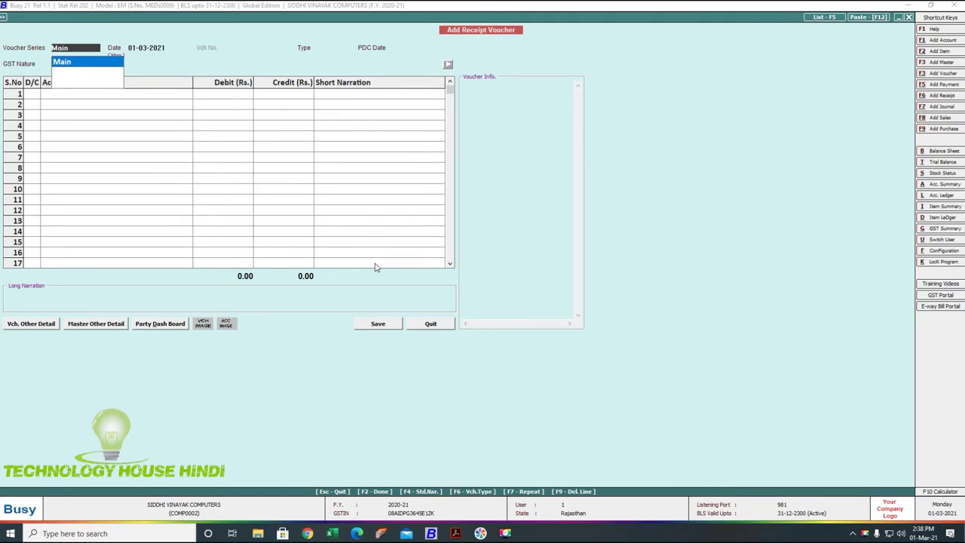
click(454, 533)
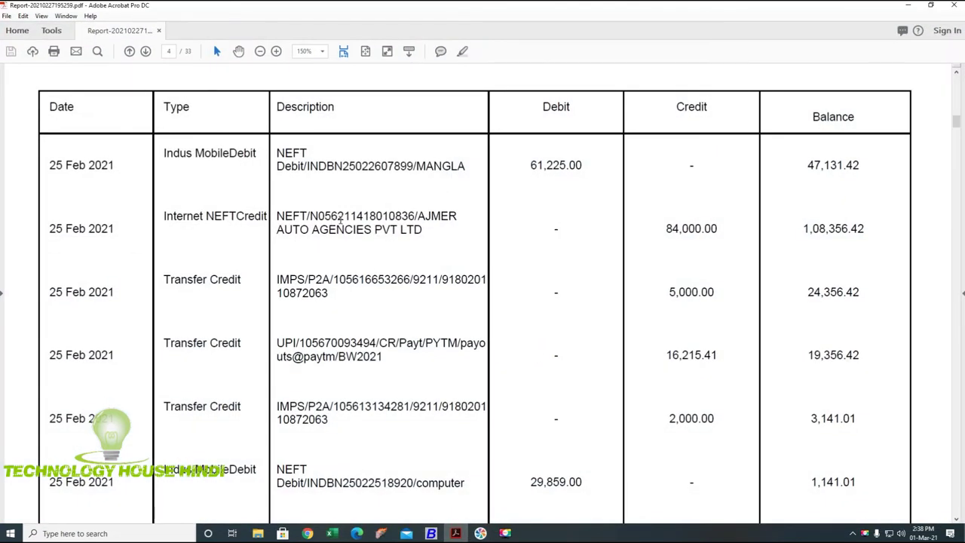
drag(346, 211, 722, 224)
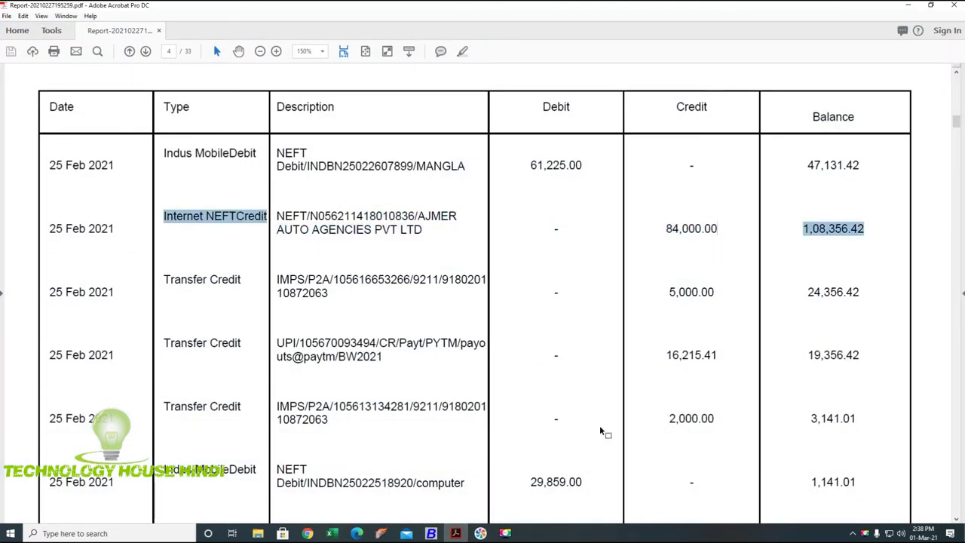
click(436, 534)
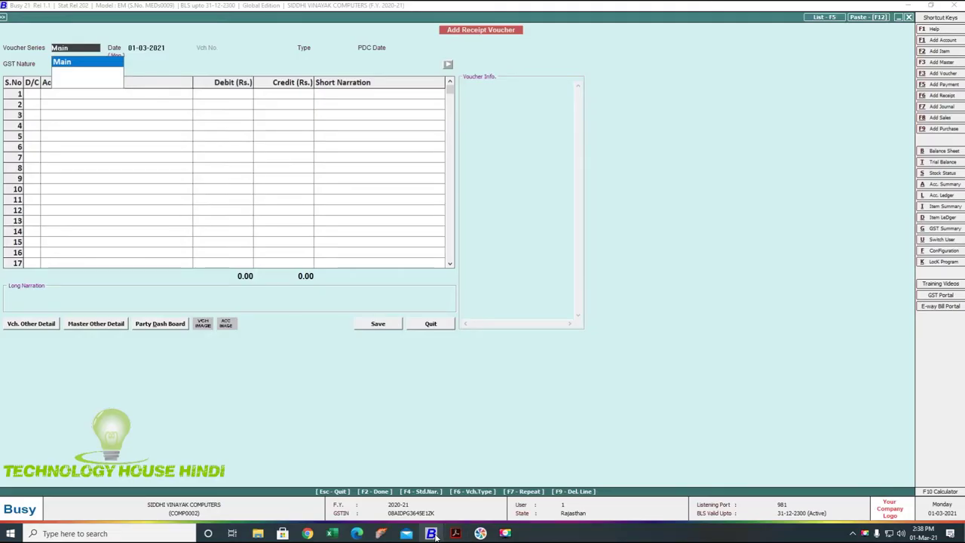
mouse_move(505, 533)
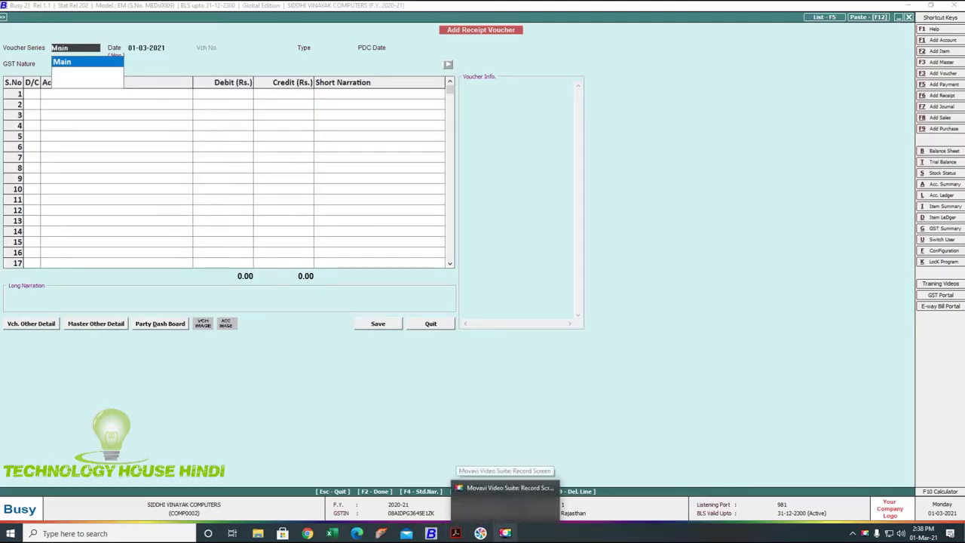
click(505, 532)
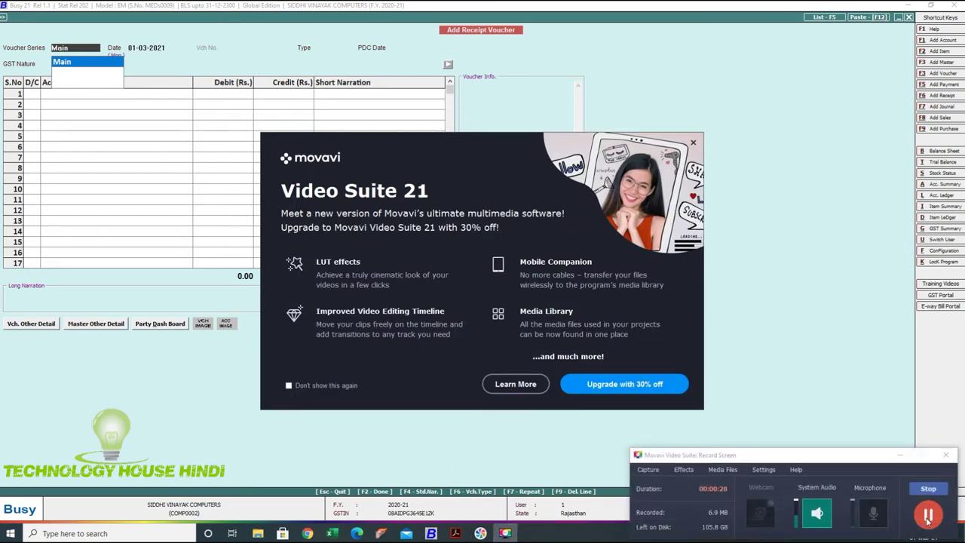
click(693, 143)
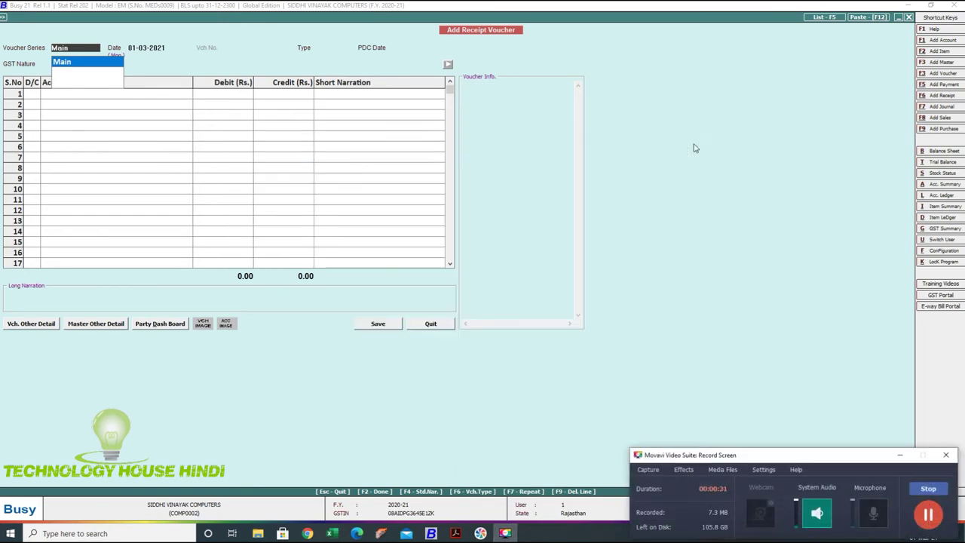
key(Escape)
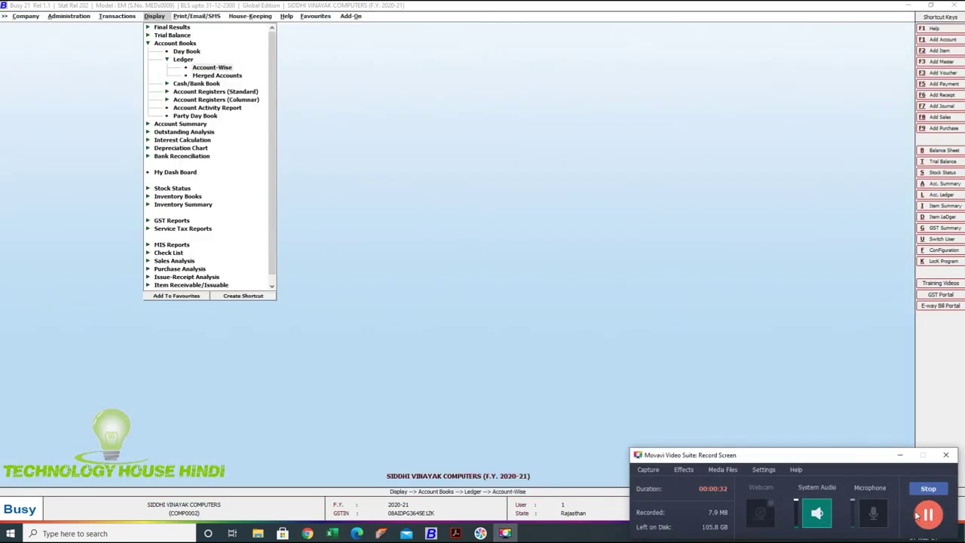
click(900, 455)
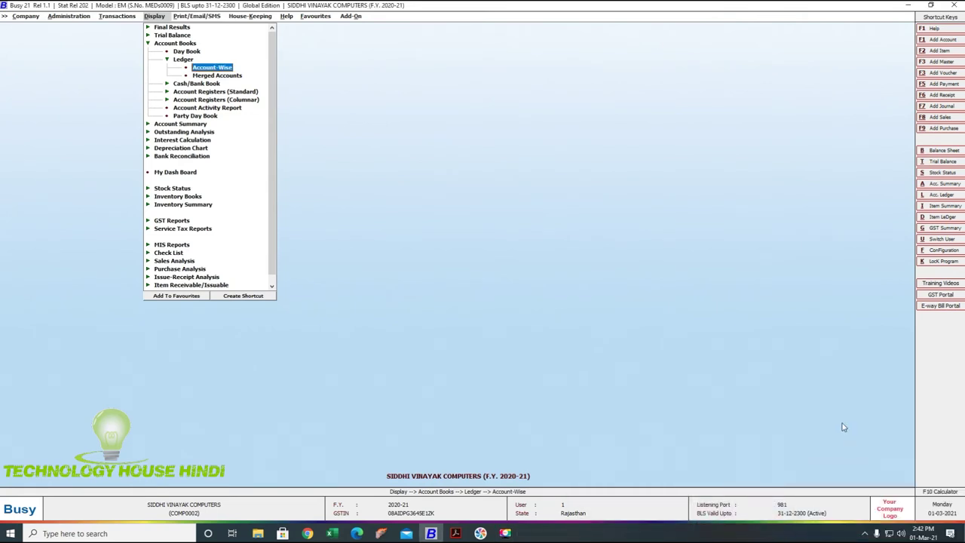
Display the ledger of ajmer Auto Agencies Pvt Ltd and compare it with the 25 Feb 2021 credit in the bank statement
key(Return)
key(Return)
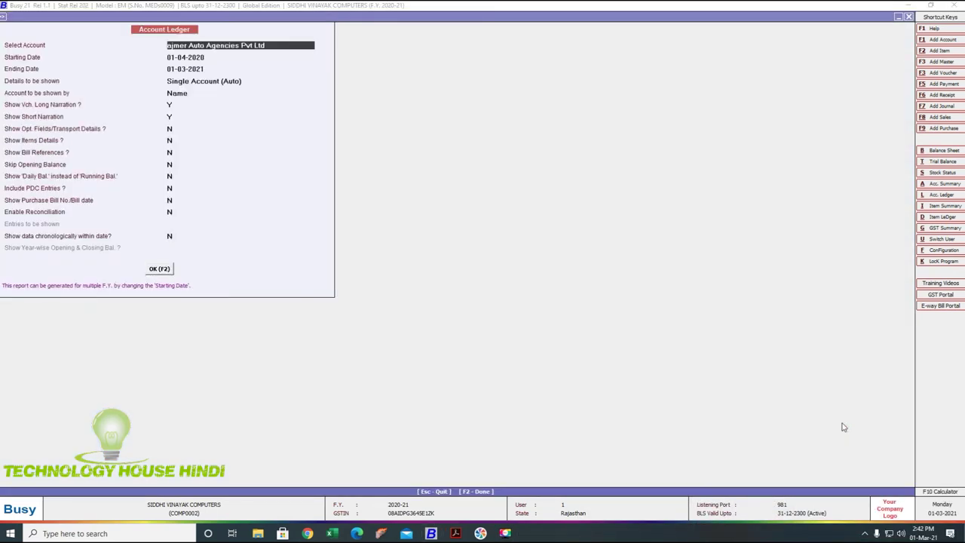
key(Return)
key(F2)
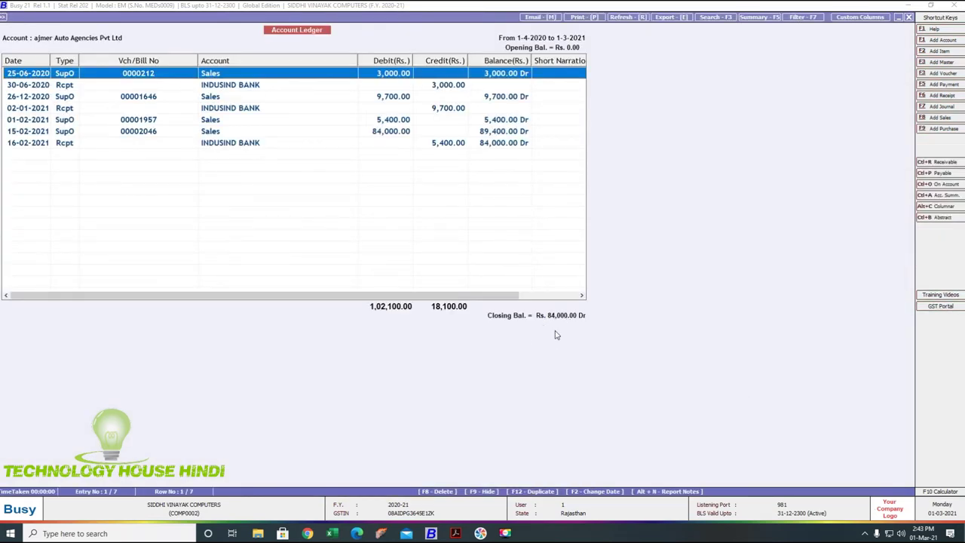
click(456, 534)
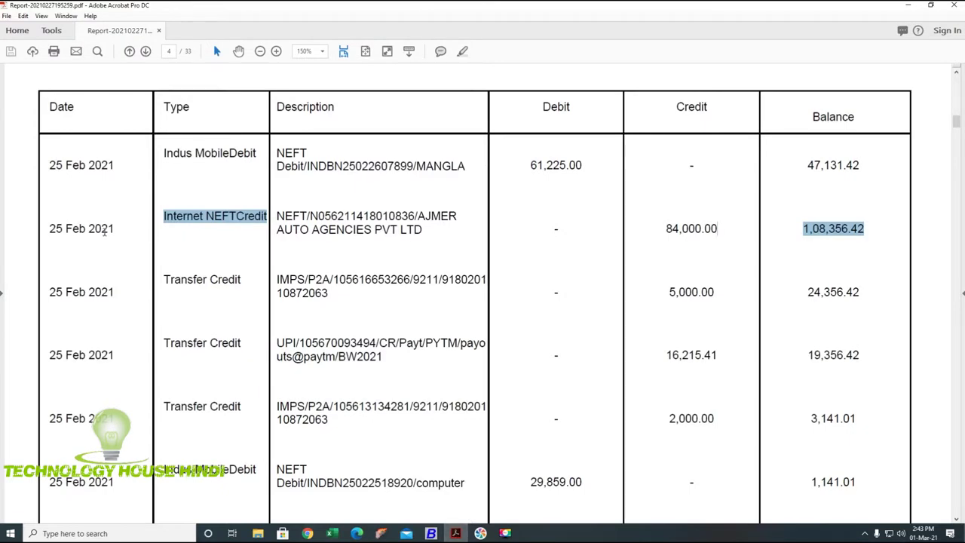
click(431, 533)
key(Escape)
key(Escape)
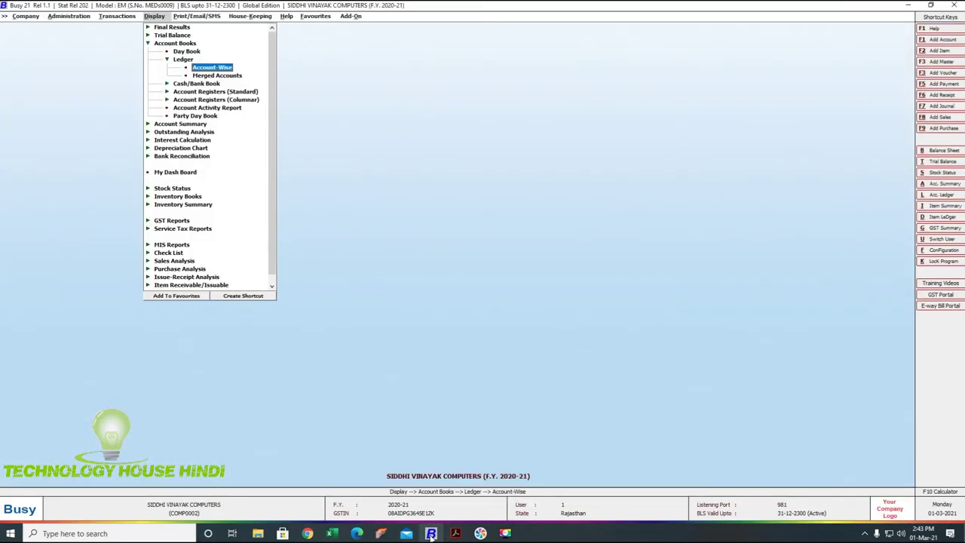
Open a new Regular receipt voucher dated 25-02-2021 with series Main and GST nature Not Applicable
key(Left)
key(Return)
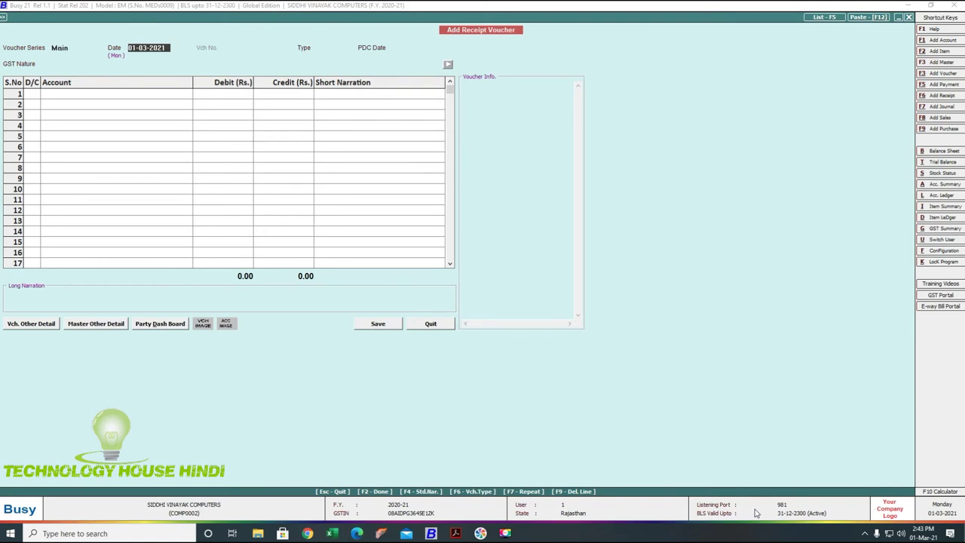
text(25-02-2021)
key(Return)
key(Return)
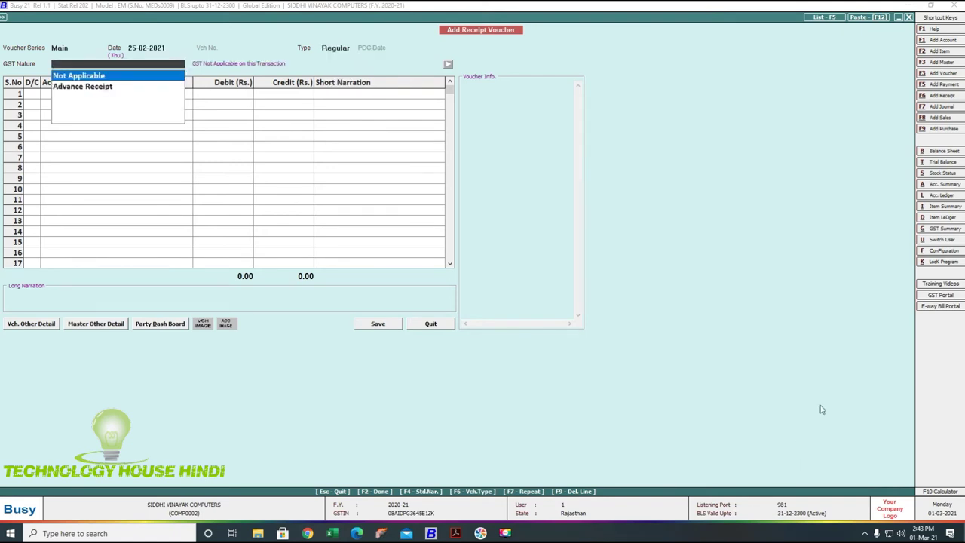
key(Return)
Credit ajmer Auto Agencies Pvt Ltd with 84,000.00 on the first row and leave its short narration empty
key(Return)
text(ajme)
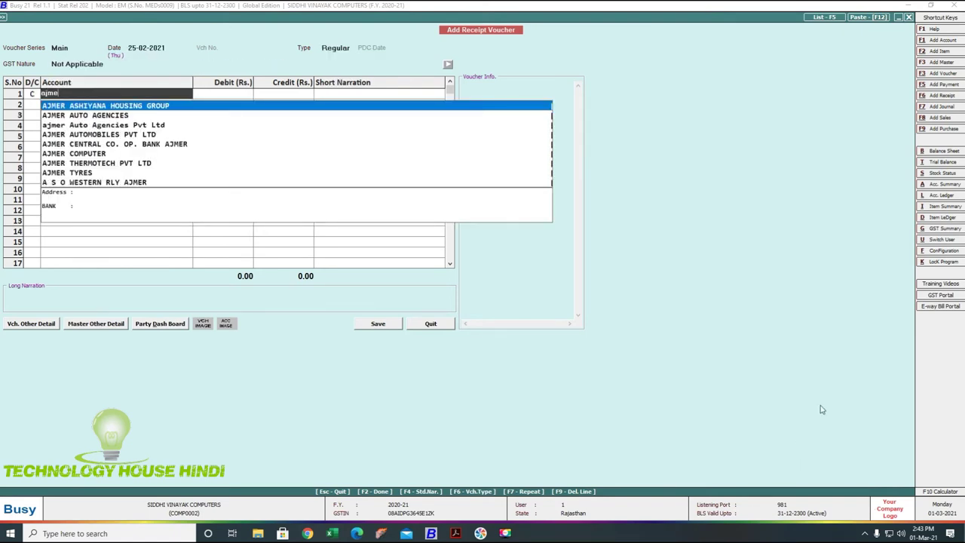
key(Down)
key(Down)
key(Return)
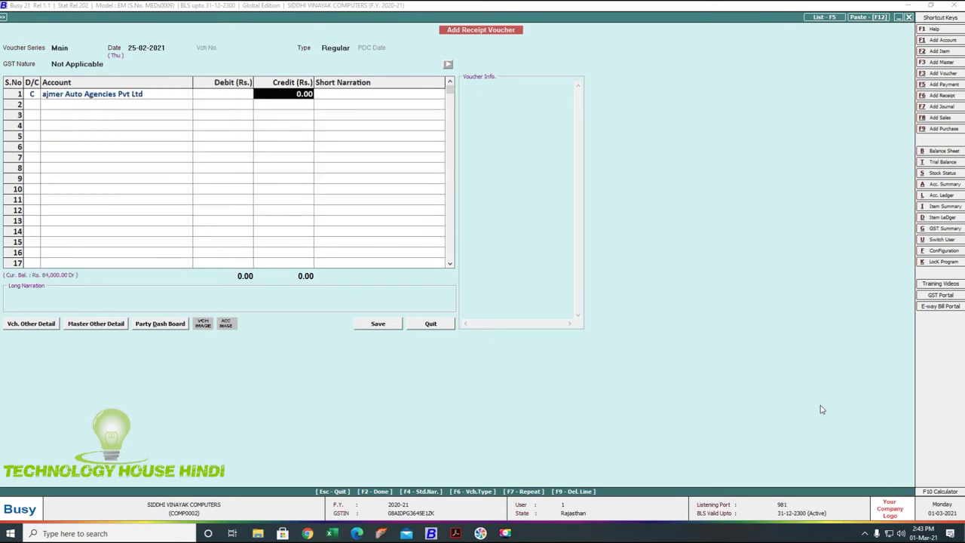
text(84000)
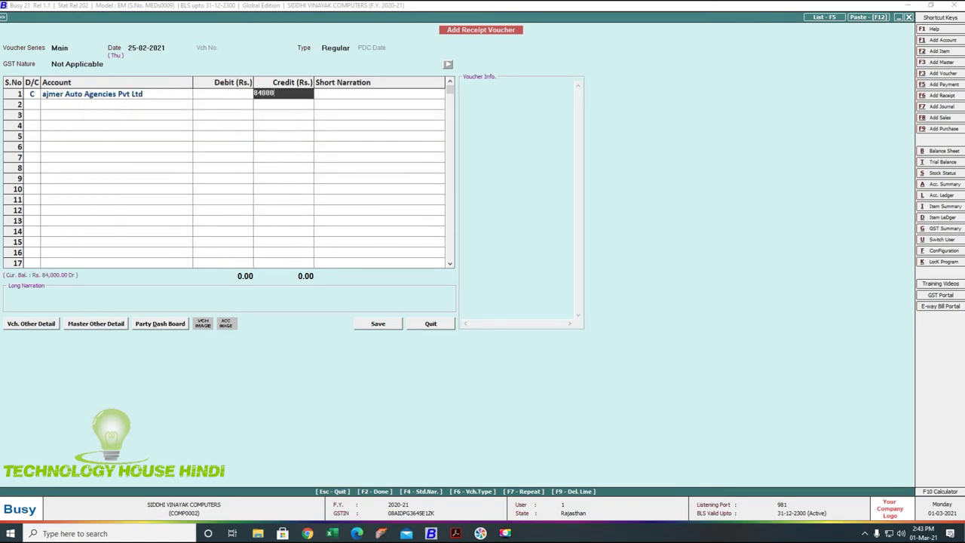
key(Return)
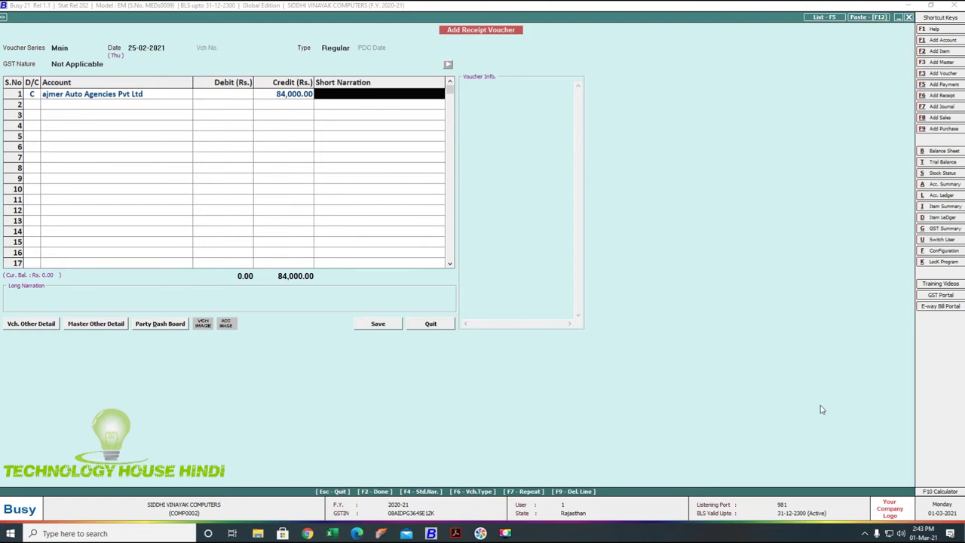
key(Return)
Debit INDUSIND BANK with 84,000.00 on the second row of the receipt voucher
key(Return)
text(ca)
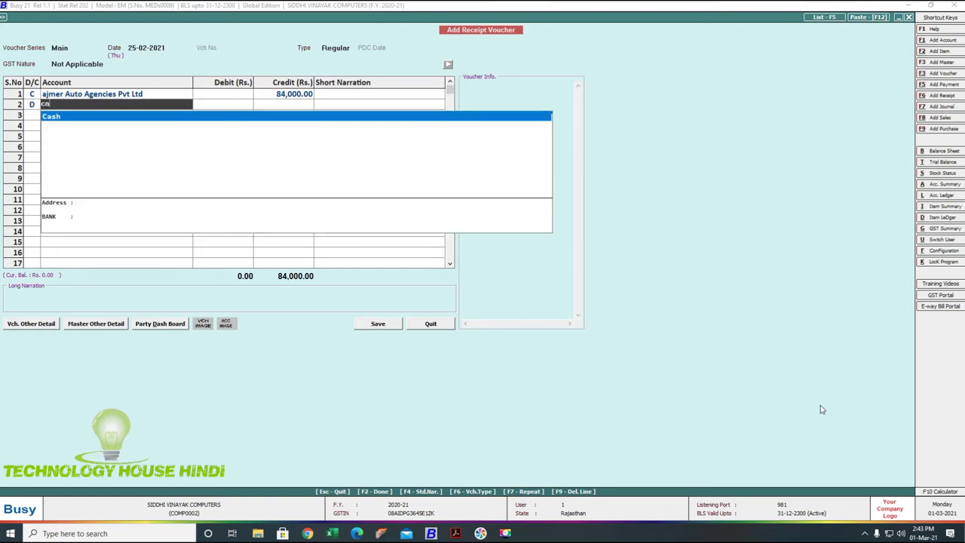
key(BackSpace)
key(BackSpace)
key(BackSpace)
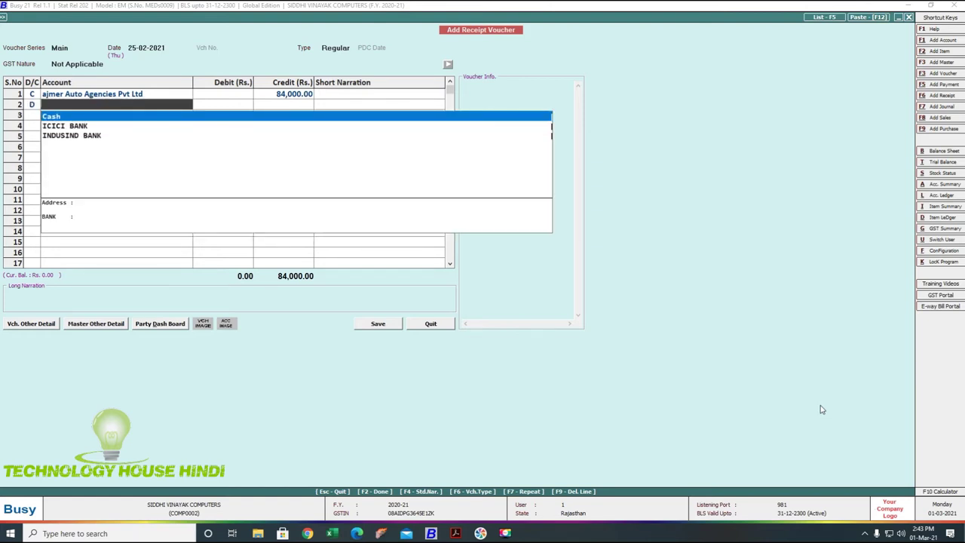
text(in)
key(Return)
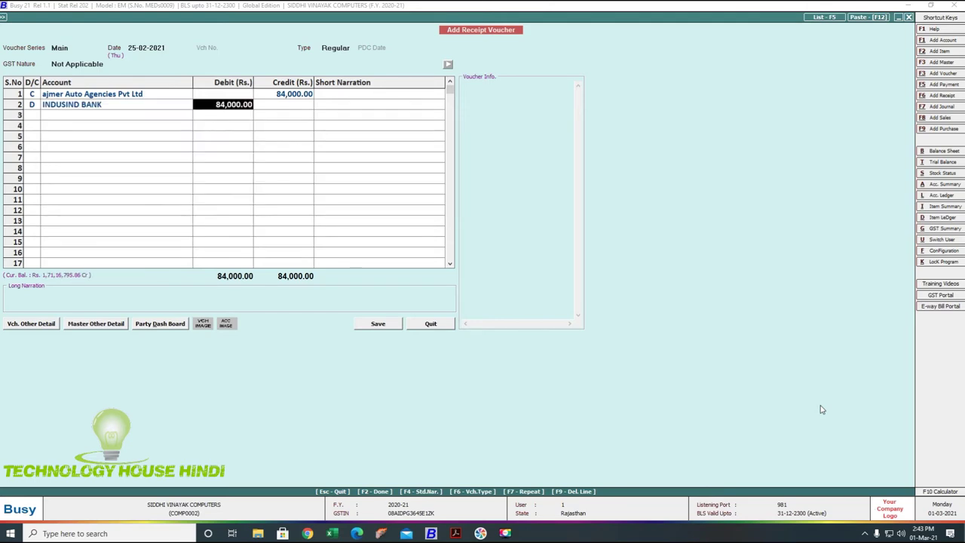
key(Return)
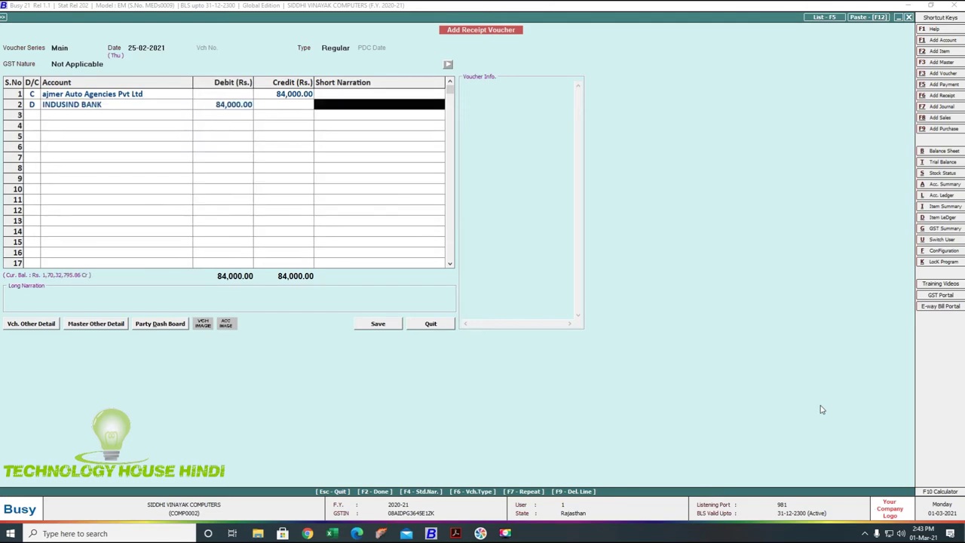
Enter Neft as the bank row's short narration and save the receipt voucher with an empty long narration
text(chq no)
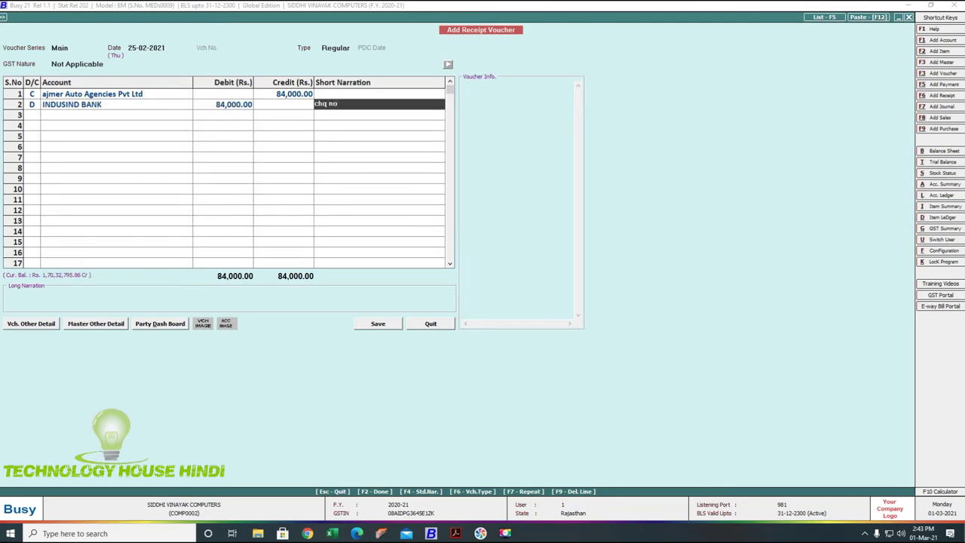
key(BackSpace)
key(BackSpace)
key(BackSpace)
text(neft)
key(Return)
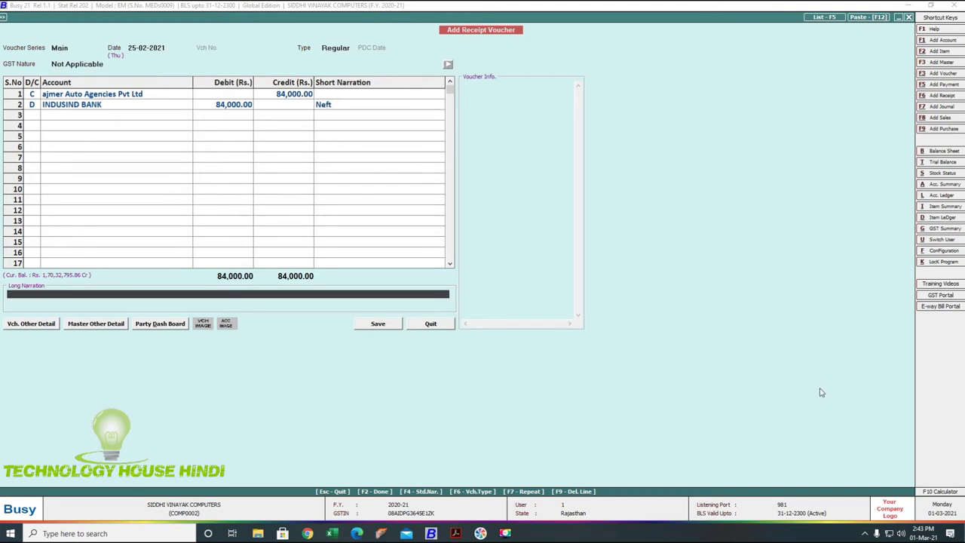
click(378, 323)
click(505, 533)
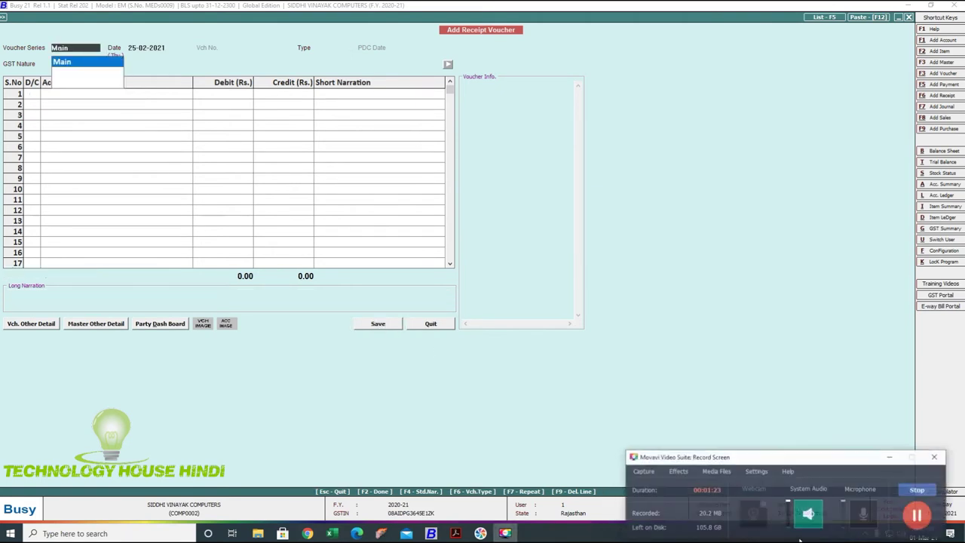
click(926, 515)
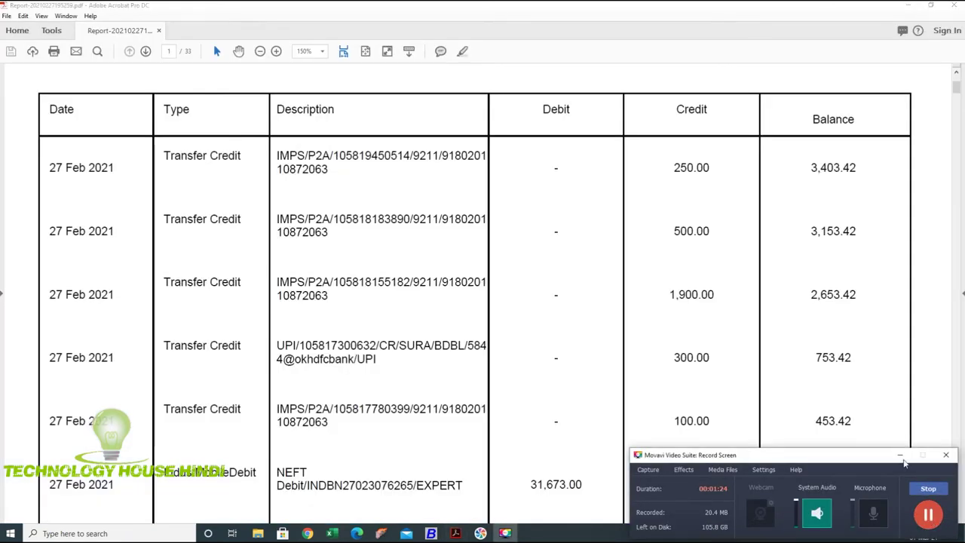
click(899, 459)
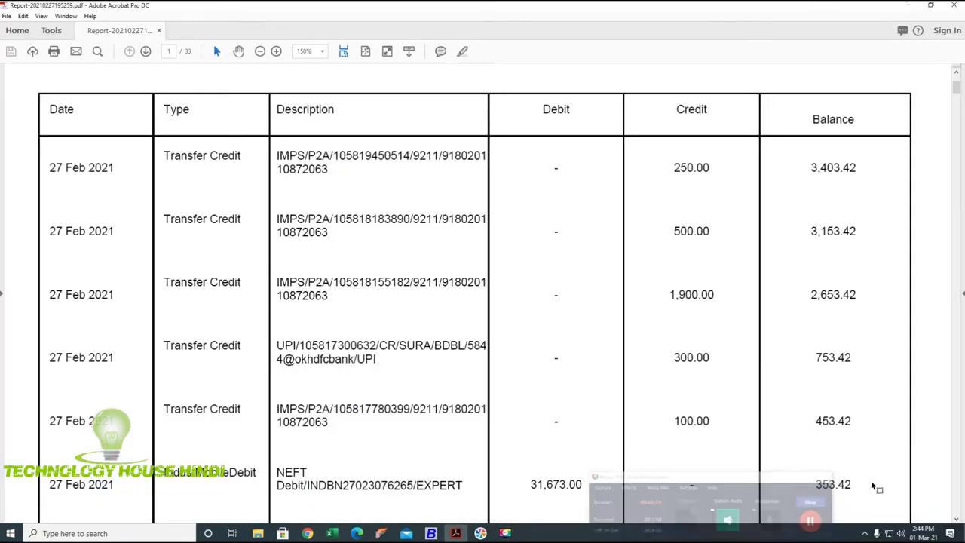
Examine the small IMPS and UPI transfer credits of 27 Feb 2021 on page 1 of the bank statement PDF
drag(271, 159, 693, 183)
drag(276, 219, 637, 254)
drag(271, 284, 708, 306)
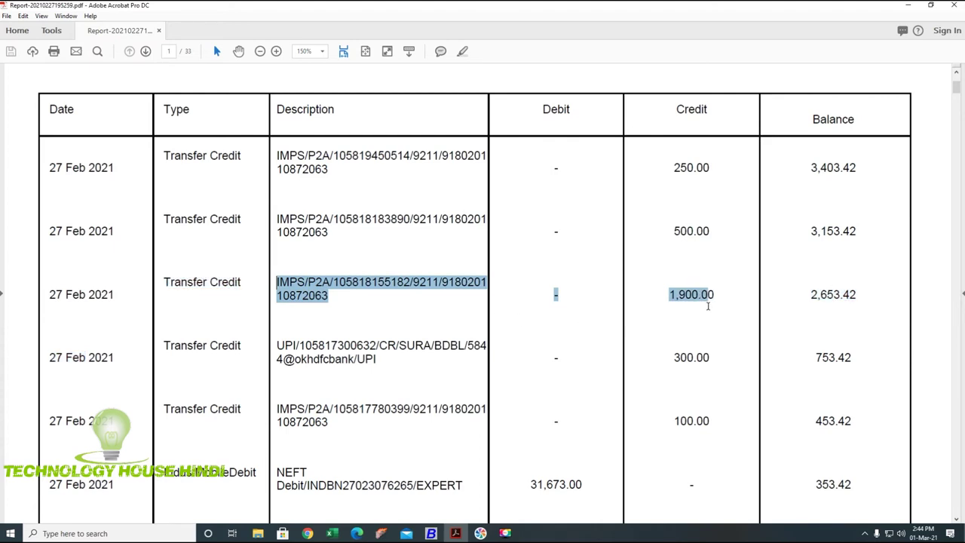
drag(276, 345, 661, 370)
scroll(362, 400, down, 1)
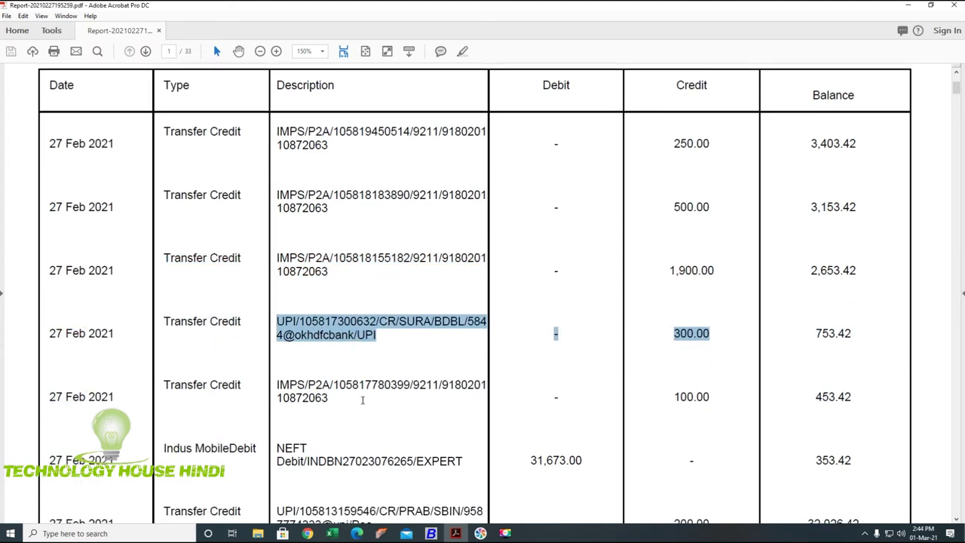
drag(274, 383, 711, 394)
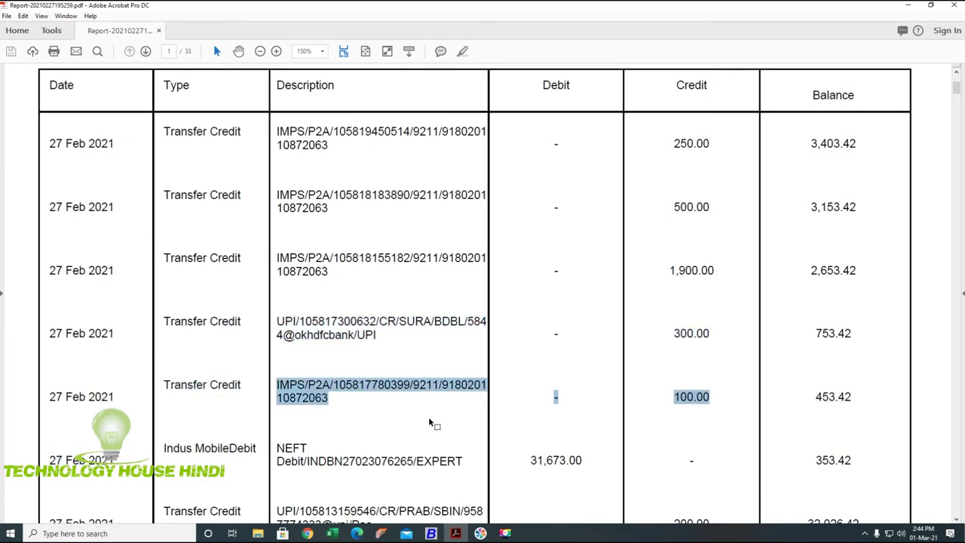
scroll(429, 420, down, 2)
scroll(429, 416, down, 1)
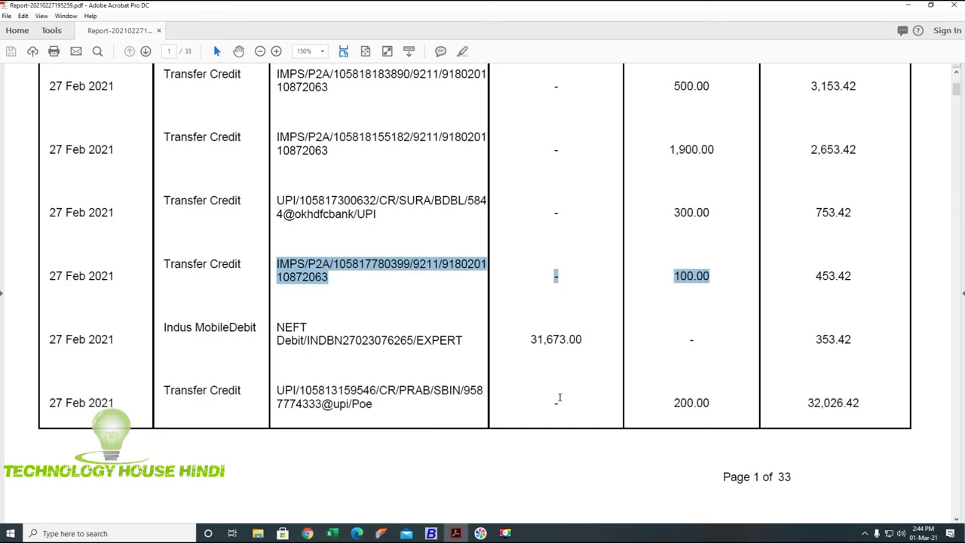
click(674, 403)
drag(673, 403, 729, 405)
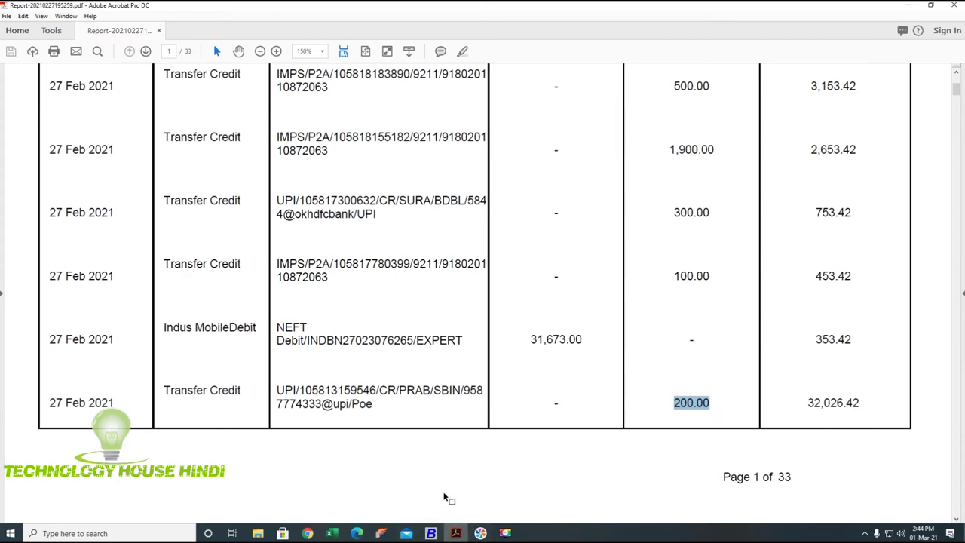
Open the Calculator over the bank statement PDF, with the 27 Feb 2021 credits on page 1 in view
scroll(441, 493, up, 4)
scroll(422, 478, down, 5)
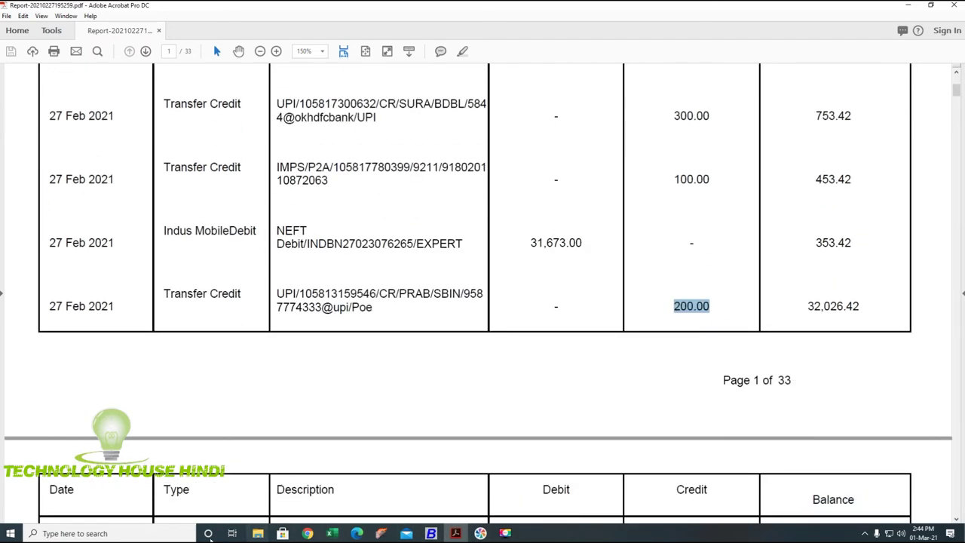
click(167, 534)
text(cal)
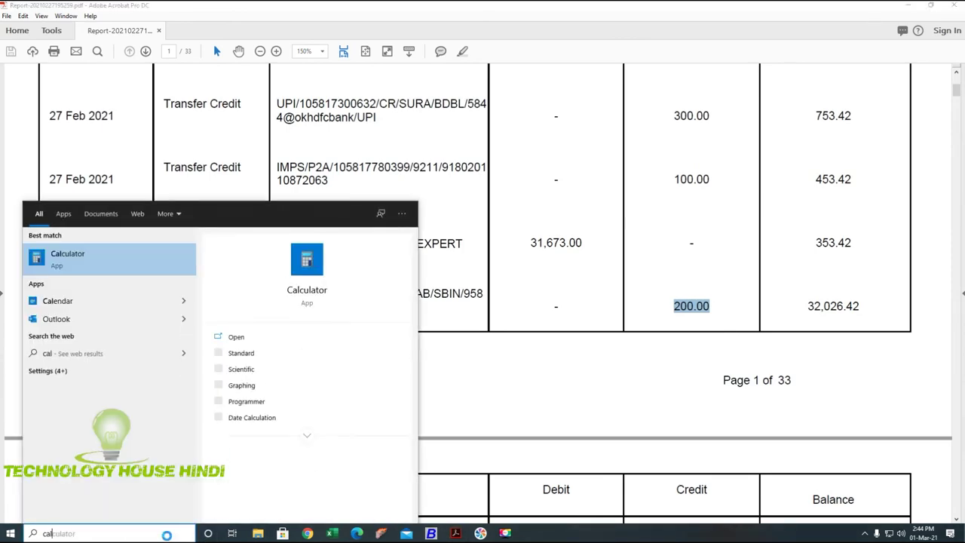
key(Return)
scroll(355, 394, up, 3)
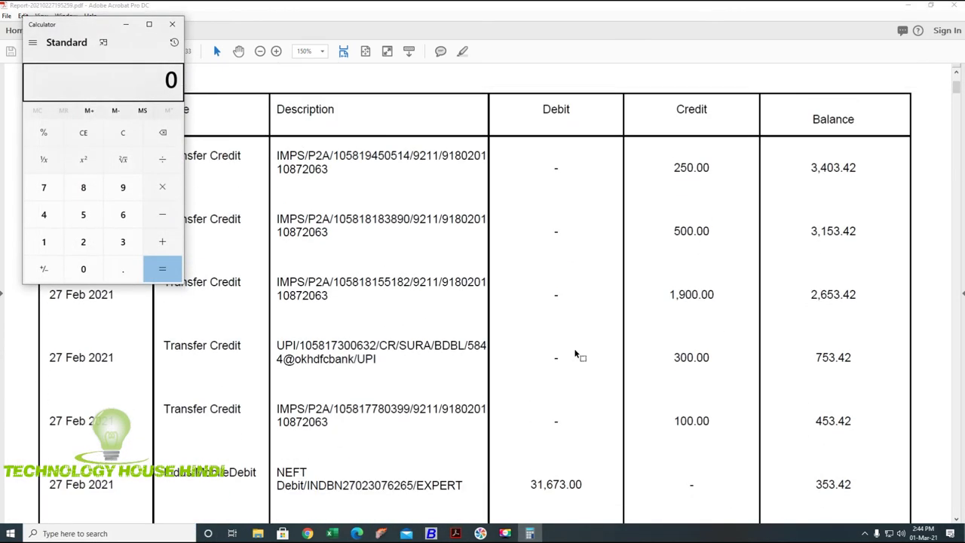
Add up page 1's small 27 Feb 2021 transfer credits in the Calculator: 250, 500, 1900, 300 and 100
text(250)
key(plus)
text(500)
key(plus)
text(1900)
key(plus)
text(300)
key(plus)
text(100)
key(plus)
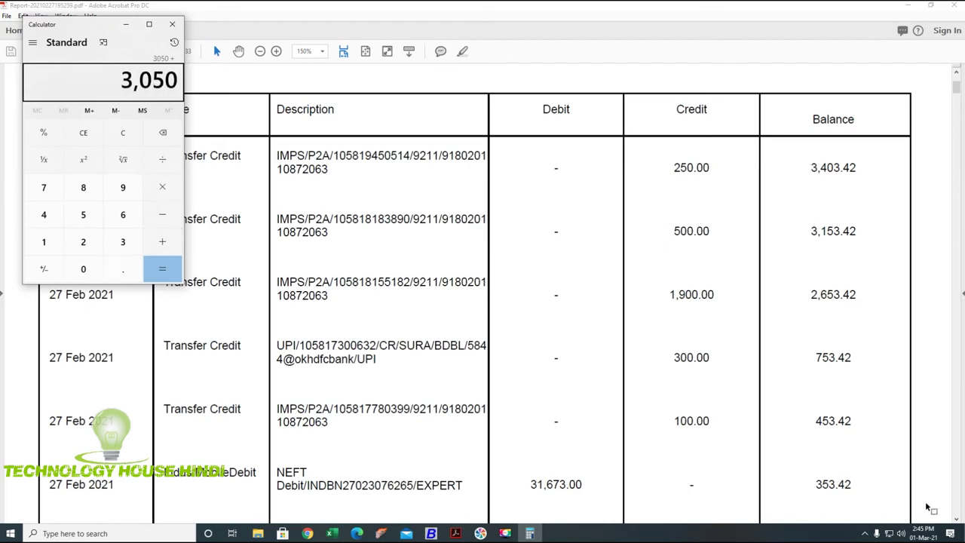
Add the 27 Feb 2021 credits 200, 2000, 125 and 1000 to the running sum and recheck the statement's credit entries
click(956, 520)
click(957, 520)
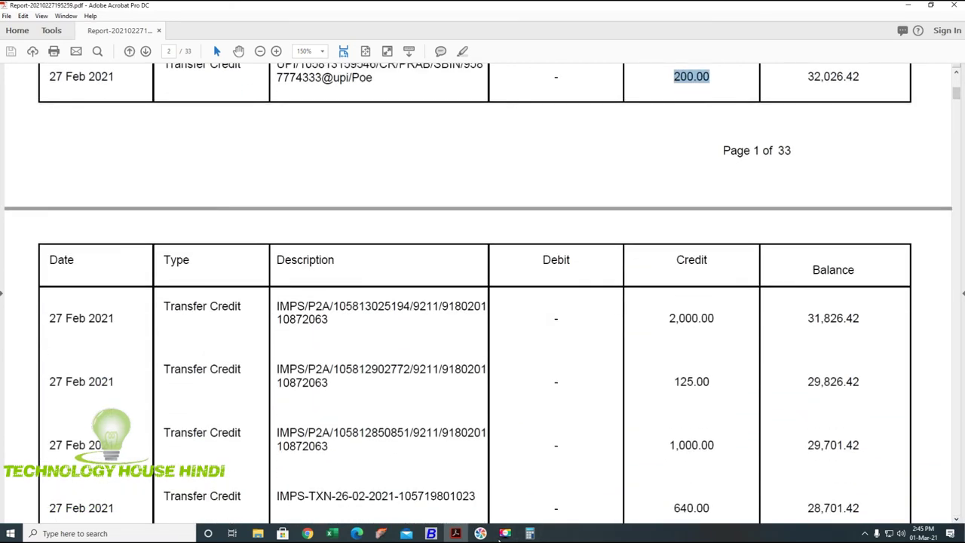
click(530, 533)
text(200)
key(plus)
text(2,00)
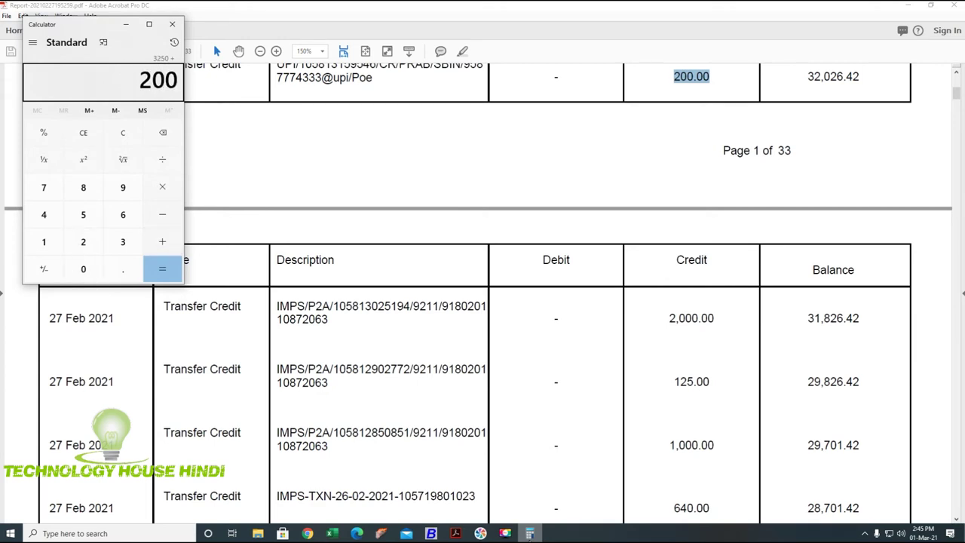
text(0)
key(plus)
text(125)
key(plus)
text(1000)
key(Return)
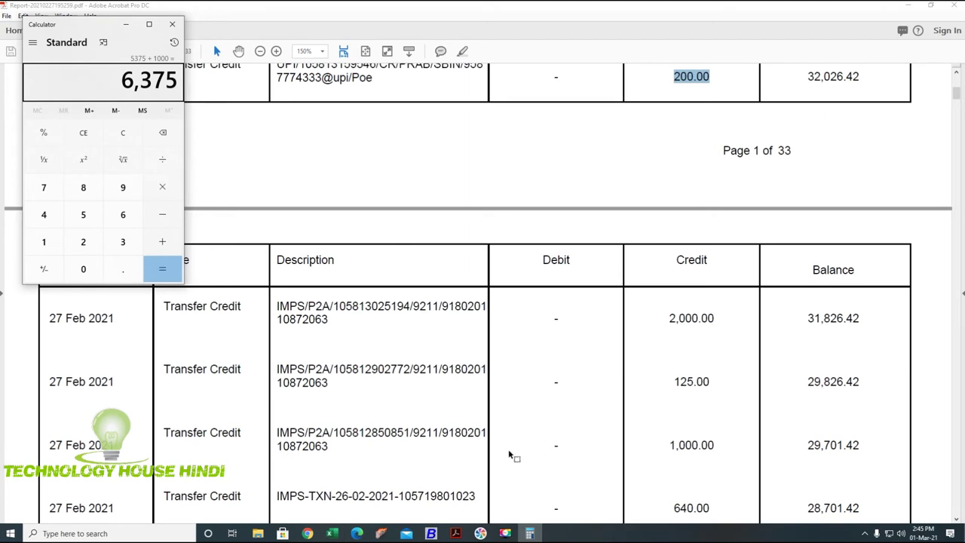
scroll(508, 448, up, 1)
scroll(509, 451, up, 5)
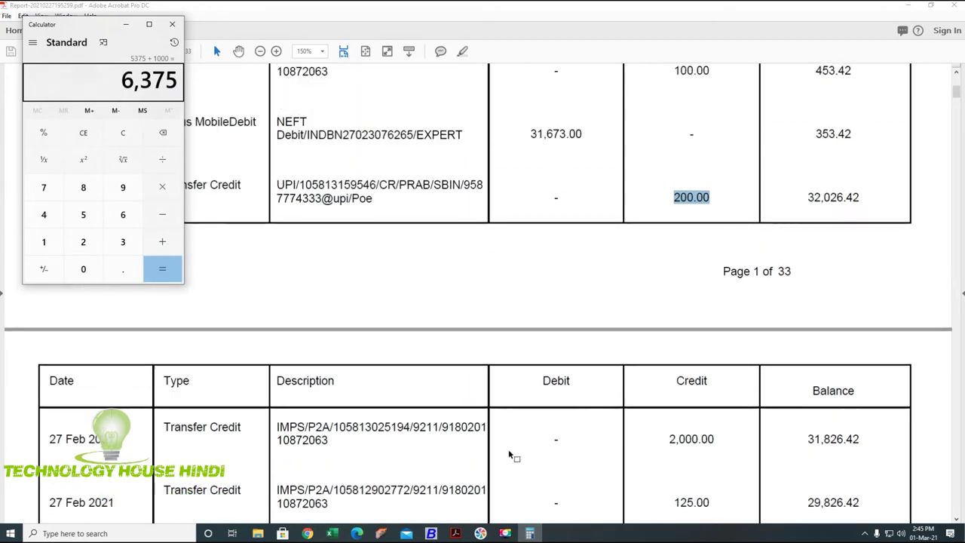
scroll(508, 453, up, 4)
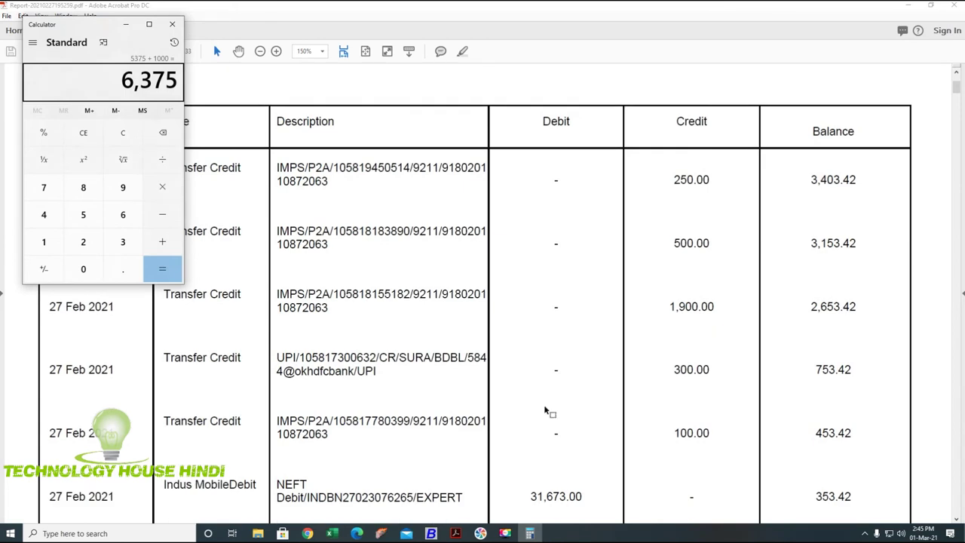
scroll(545, 411, down, 1)
scroll(544, 407, down, 4)
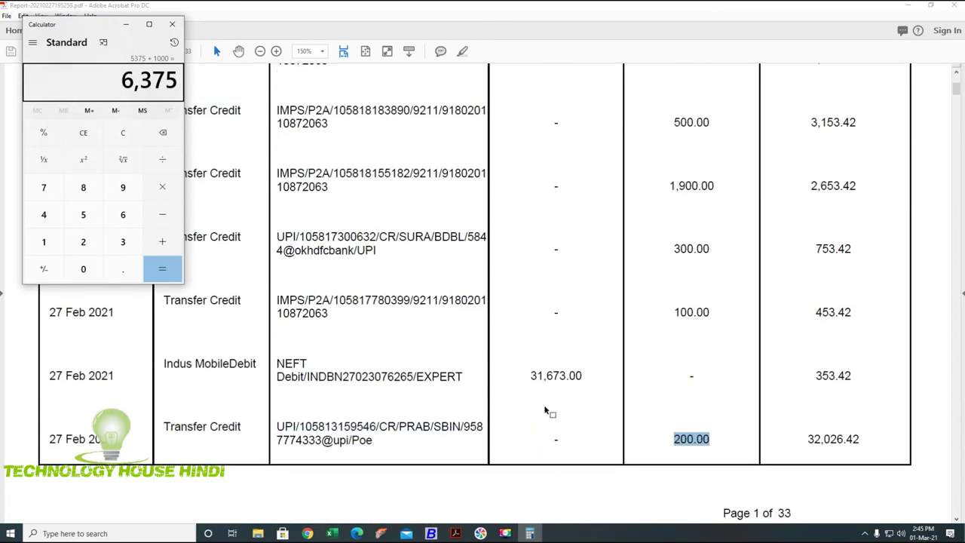
Switch to Busy and go to the list option for supply outward vouchers
click(431, 534)
key(Escape)
key(Up)
key(Up)
key(Up)
key(Up)
key(Up)
key(Up)
key(Up)
key(Up)
key(Up)
key(Return)
key(Escape)
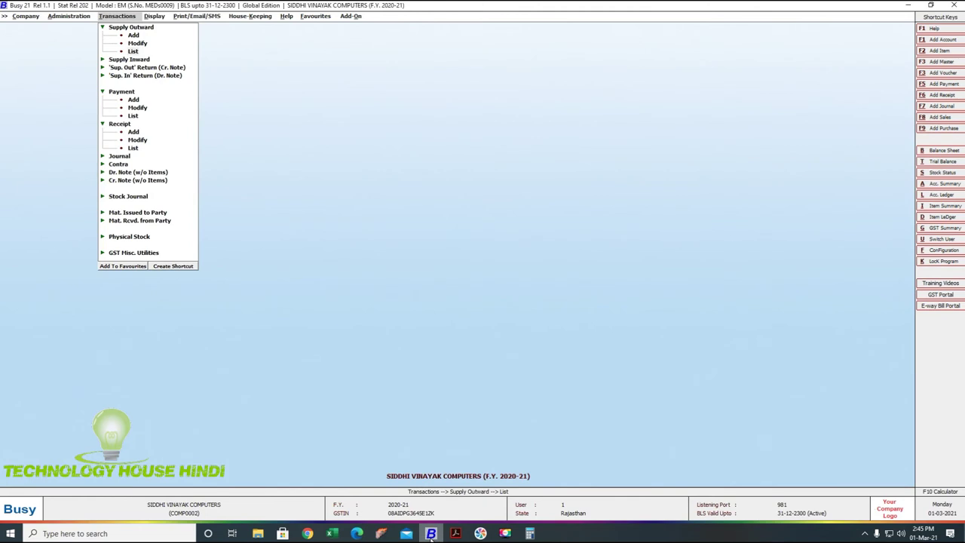
List the Main series supply outward vouchers with both starting and ending date set to 27-02-2021
key(Return)
key(Return)
key(Return)
text(27)
key(Return)
text(27)
key(Return)
key(Return)
key(Return)
key(Return)
key(Return)
key(Return)
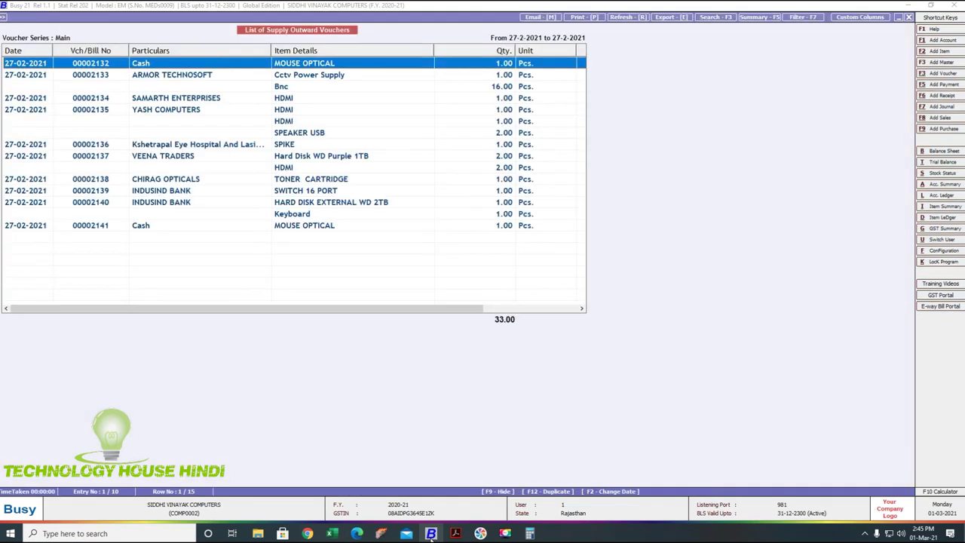
mouse_move(349, 310)
mouse_down()
mouse_move(483, 311)
mouse_move(352, 312)
mouse_up()
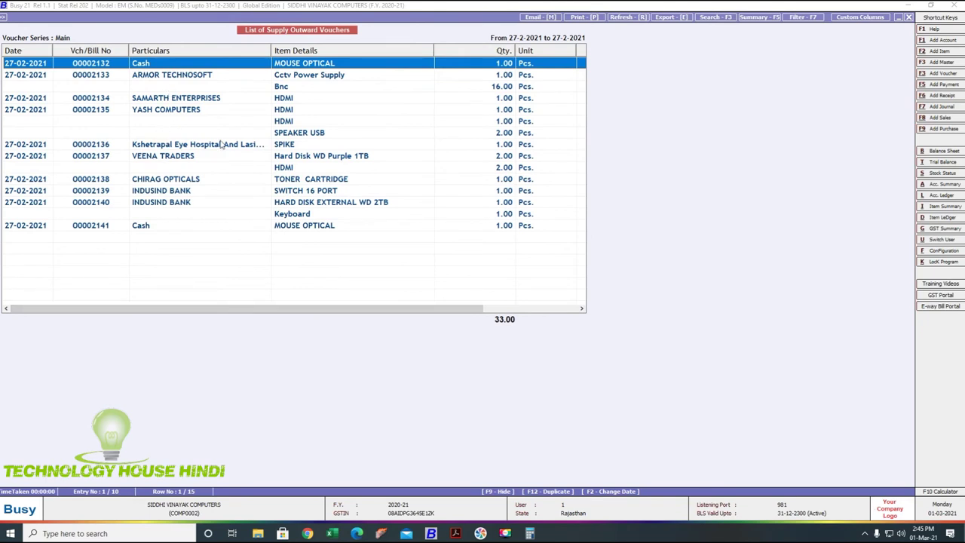
Open the INDUSIND BANK voucher for the SWITCH 16 PORT and check the party name in its billing/shipping details
click(219, 207)
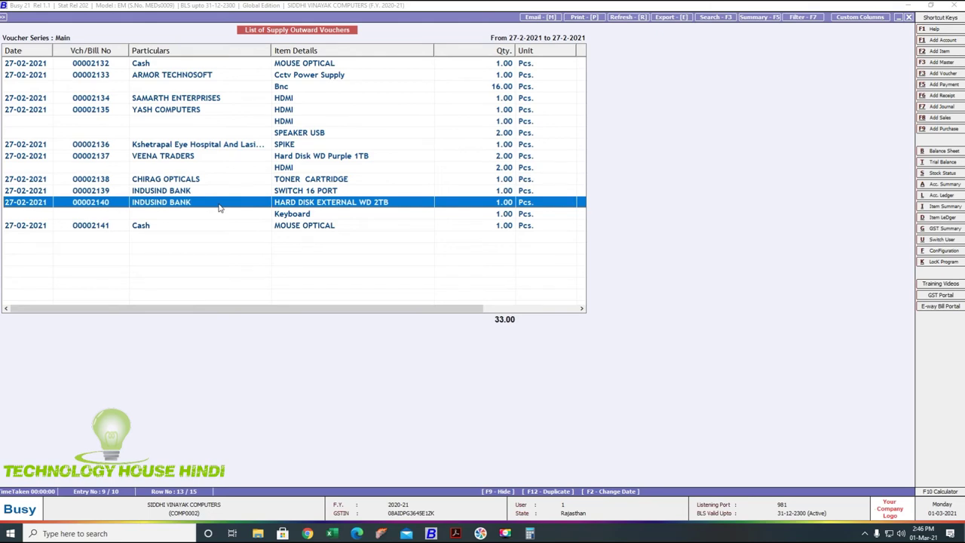
key(Up)
key(Return)
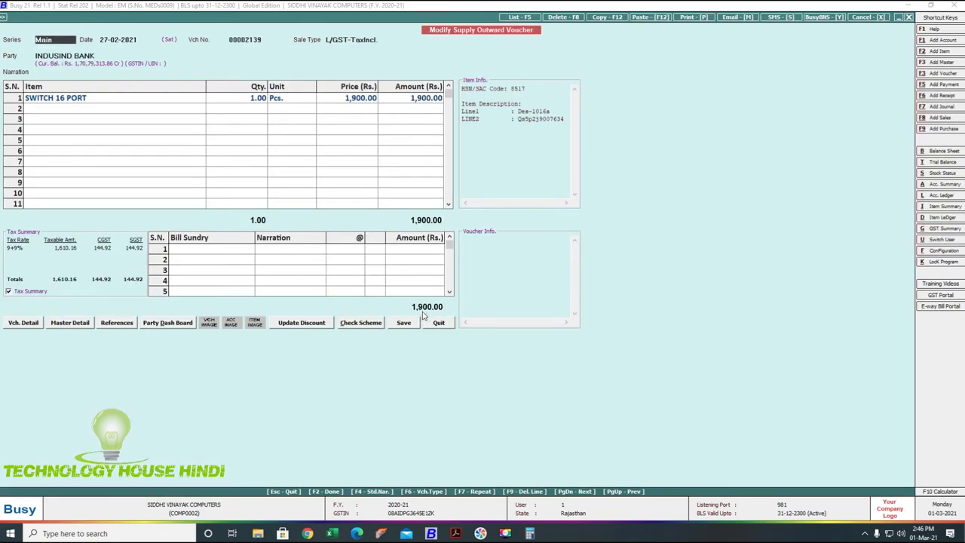
key(Return)
key(Return)
key(Return)
key(Return)
key(Return)
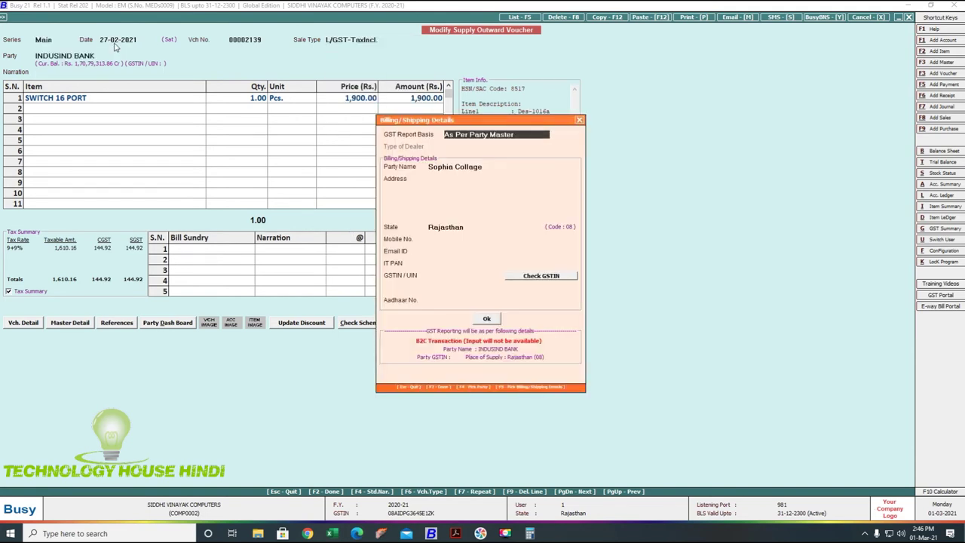
key(Return)
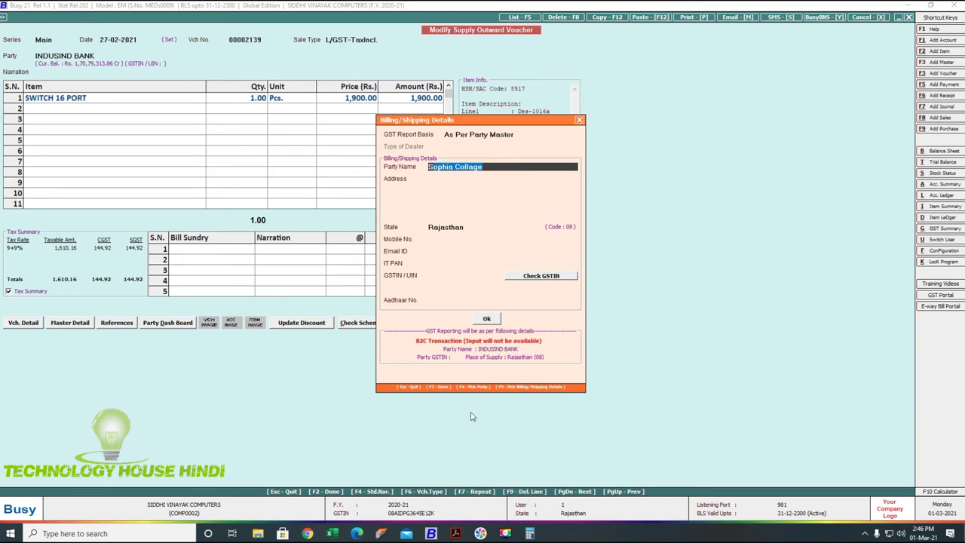
Subtract the switch voucher's 1900 from the running total in the Calculator
click(529, 533)
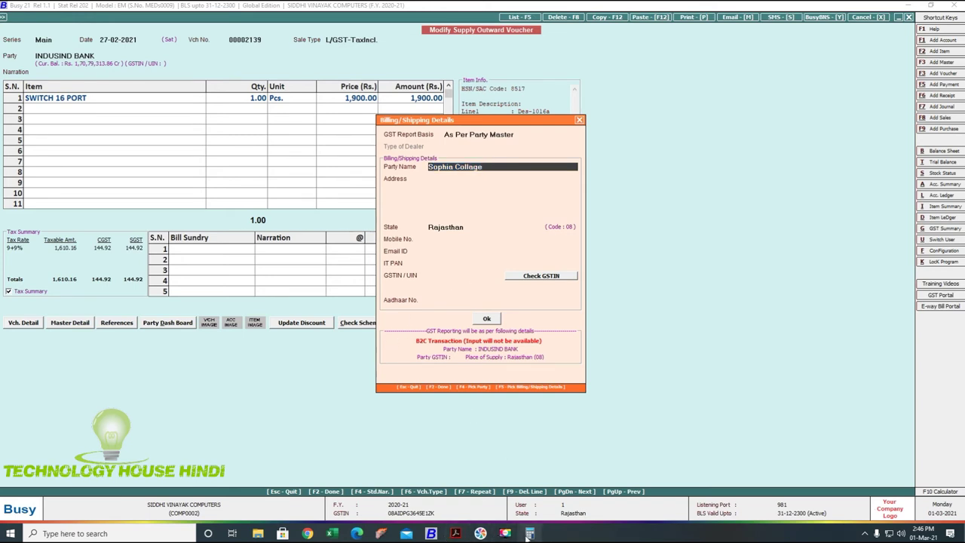
text(-1900)
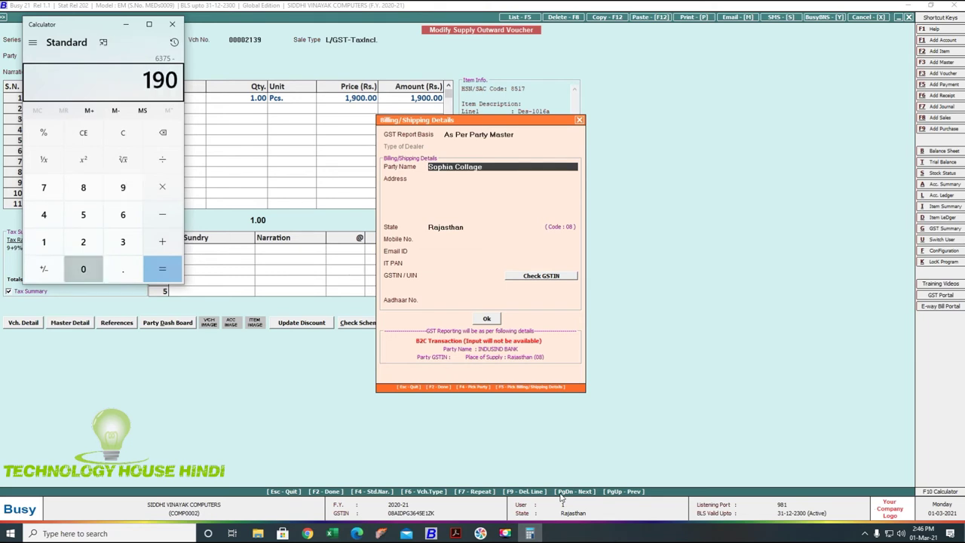
key(Return)
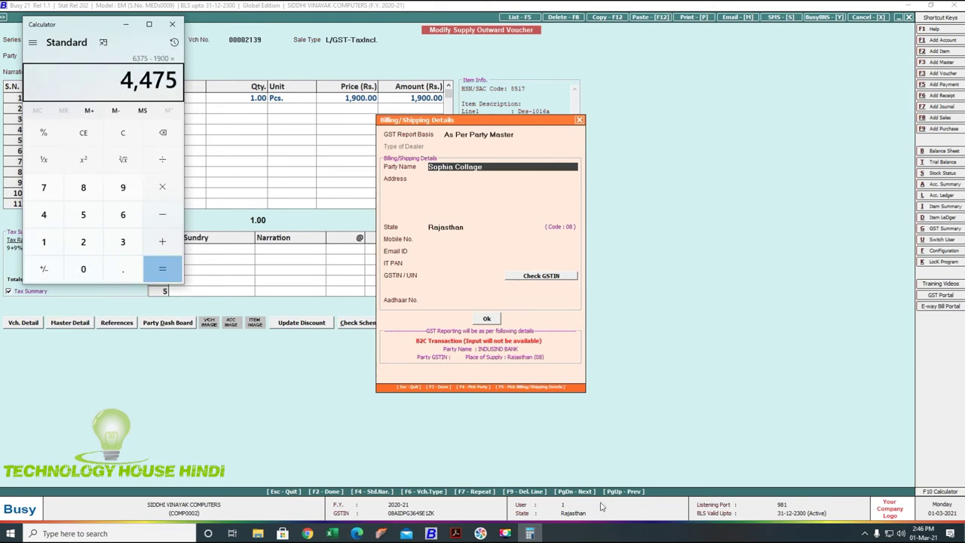
click(505, 533)
click(928, 514)
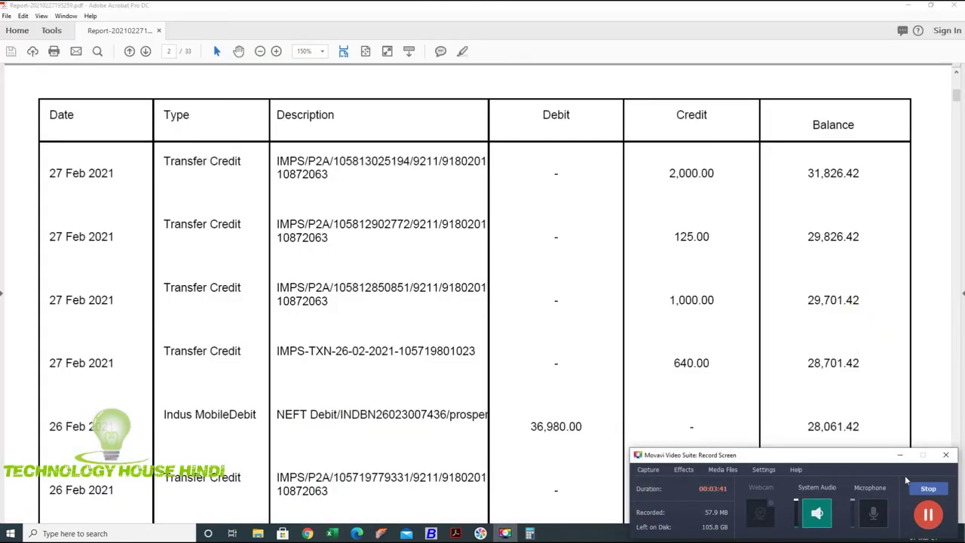
click(902, 456)
Mark the 640.00 credit of 27 Feb 2021 on page 2 of the statement and add 640 to the Calculator's total
drag(725, 364, 666, 369)
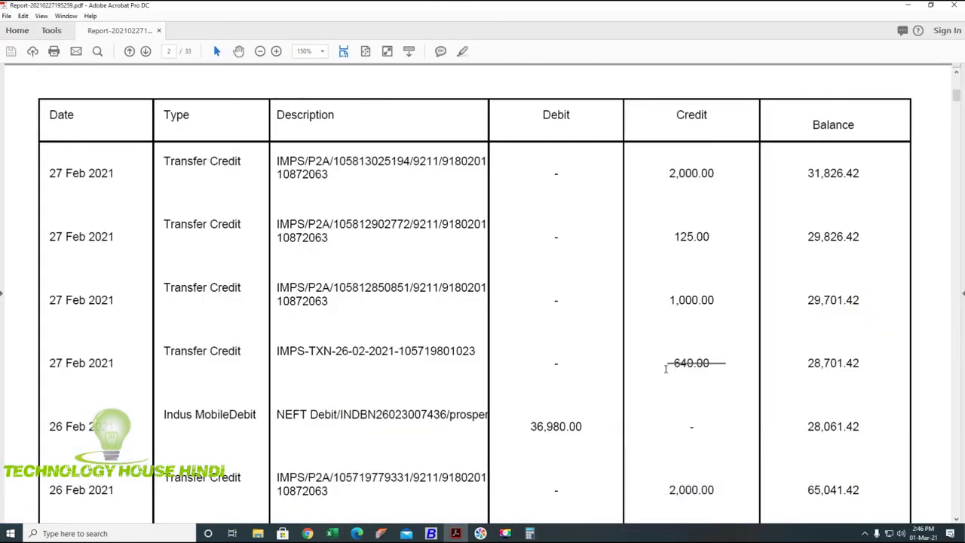
click(530, 533)
text(+640)
key(Return)
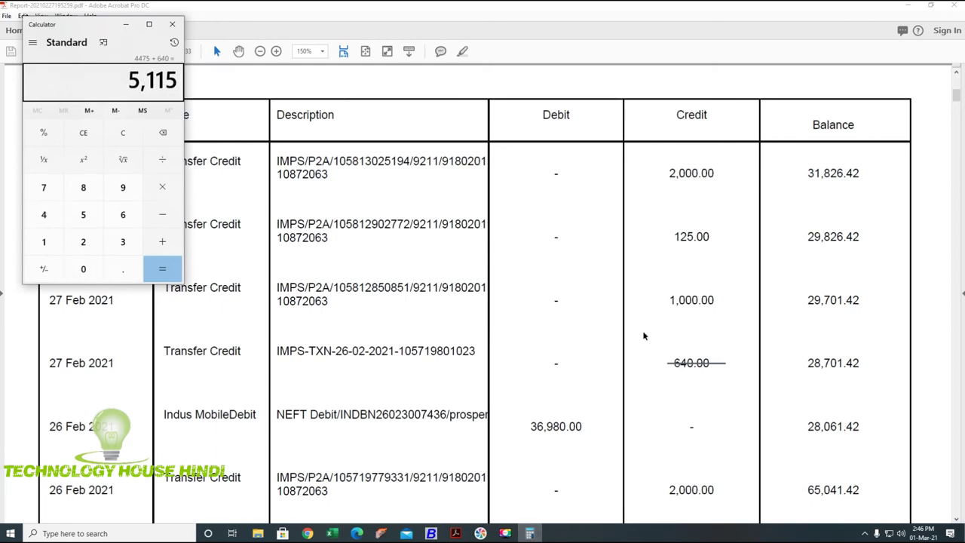
Review the 27 Feb 2021 entries on page 1 of the statement and return to Busy's supply outward voucher list option
scroll(643, 335, up, 8)
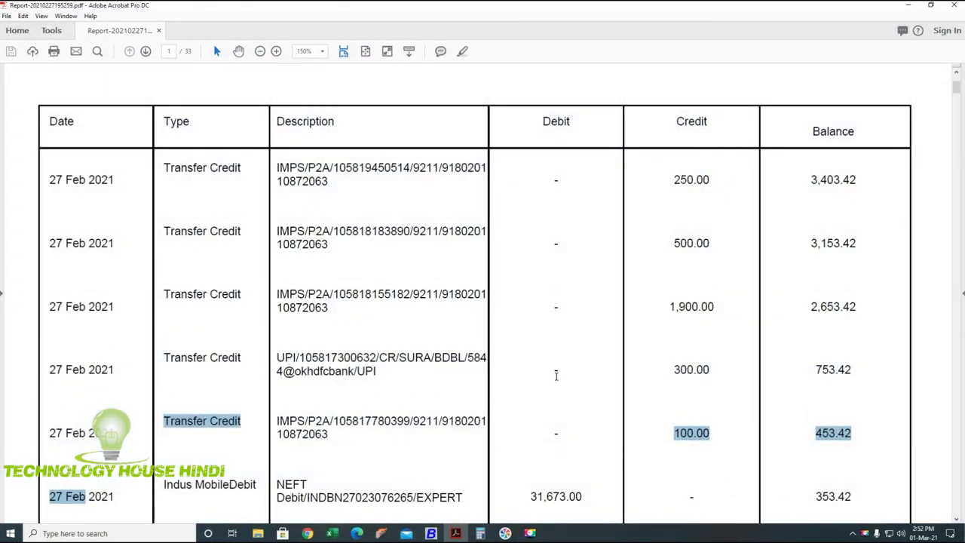
scroll(556, 377, up, 7)
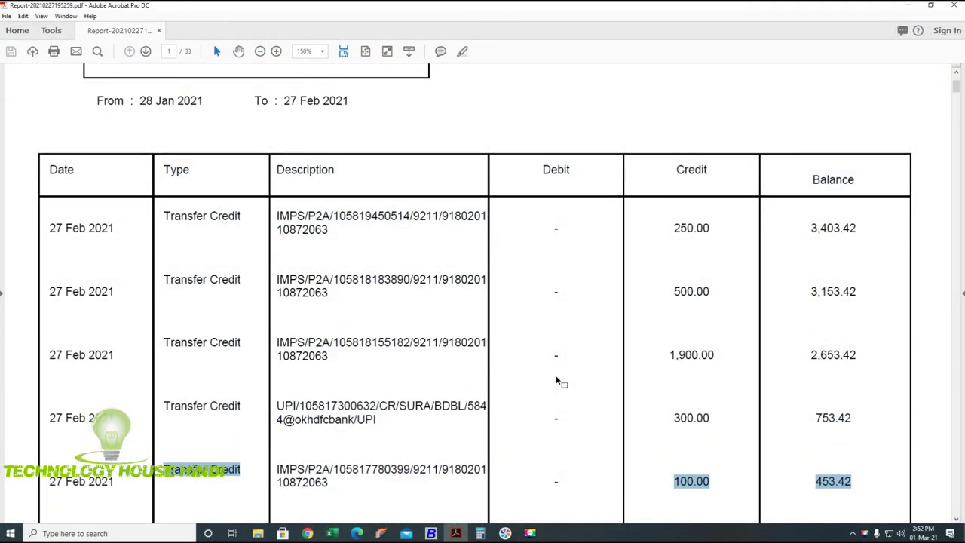
scroll(565, 381, down, 7)
scroll(569, 381, down, 7)
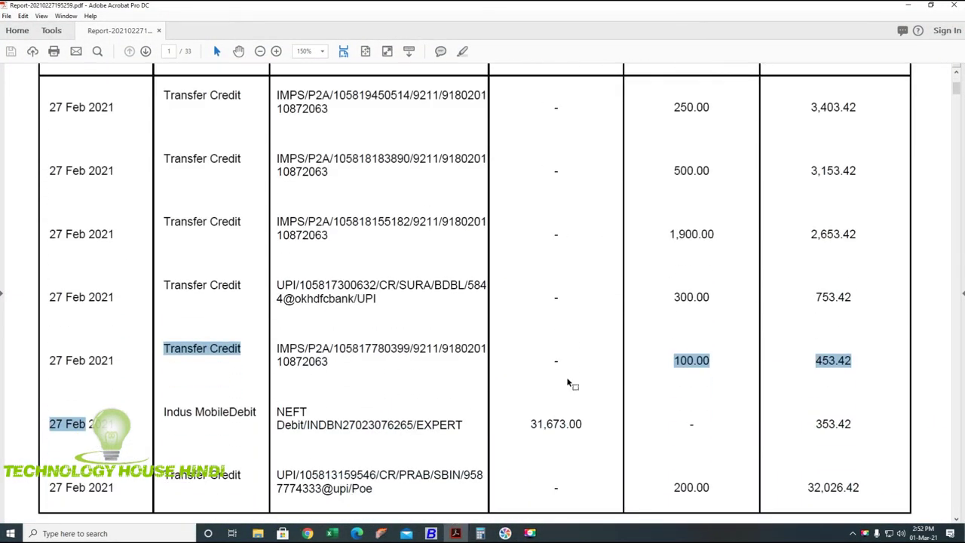
click(431, 533)
key(Down)
key(Down)
key(Down)
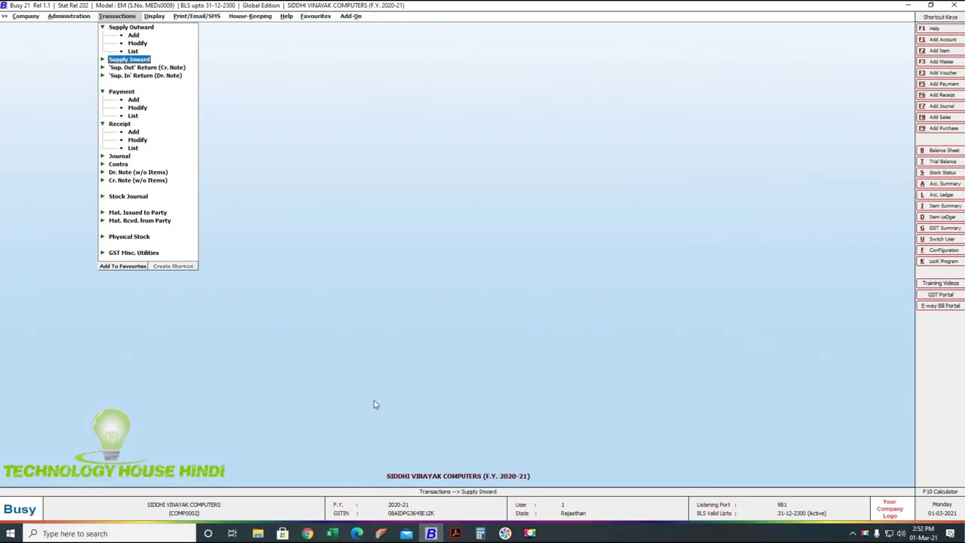
key(Up)
key(Up)
key(Up)
key(Return)
key(Return)
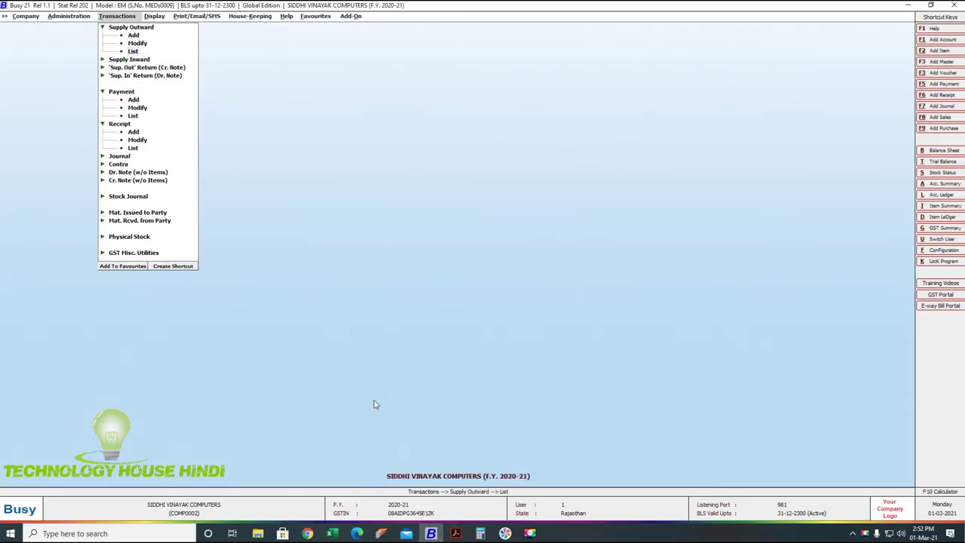
List the supply outward vouchers dated from 27-02-2021 to 27-02-2021 again
key(Return)
key(Return)
text(27)
key(Return)
text(27)
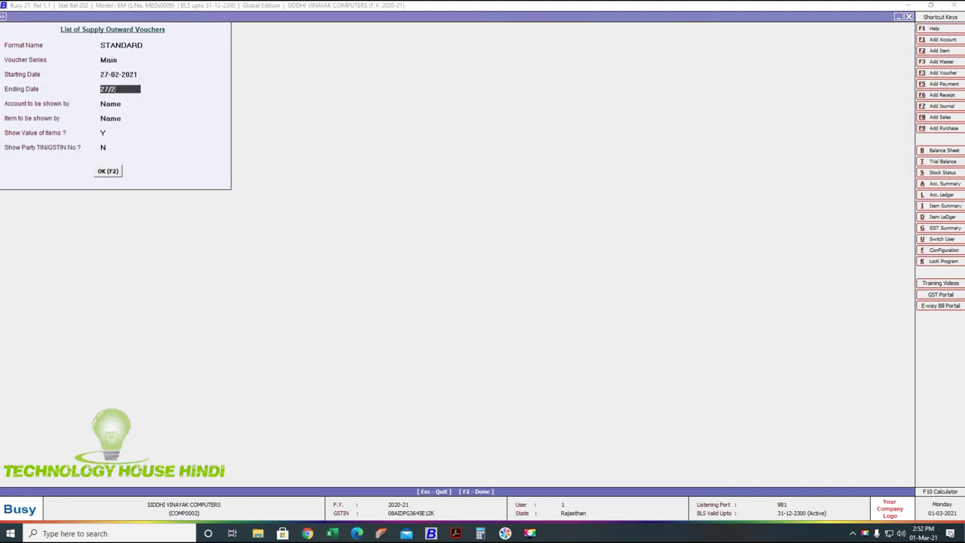
text(/2)
key(Return)
key(F2)
Open the Cash voucher for MOUSE OPTICAL directly below the INDUSIND BANK voucher for modification
key(Down)
key(Down)
key(Down)
key(Down)
key(Down)
key(Down)
key(Down)
key(Down)
key(Down)
key(Down)
key(Up)
key(Up)
key(Down)
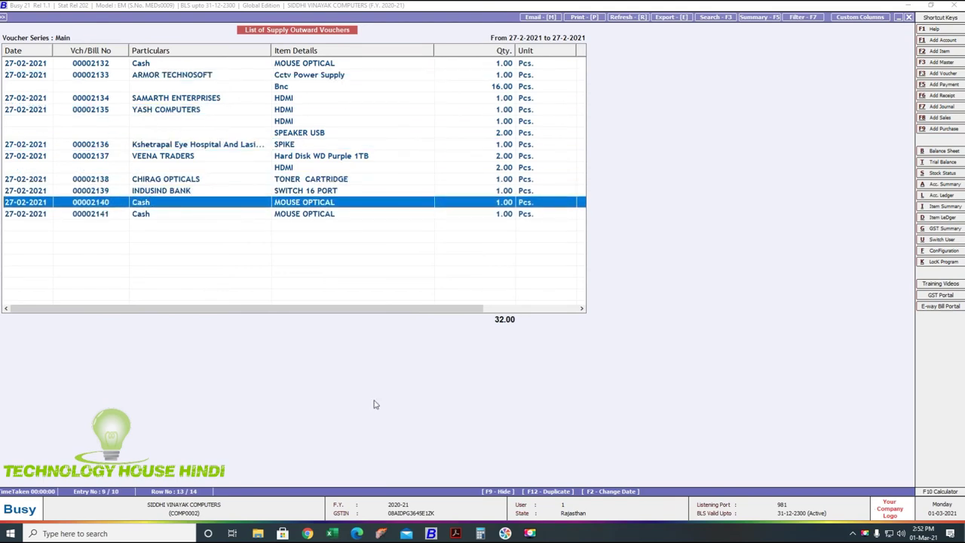
key(Return)
Change the supply outward voucher's party to INDUSIND BANK and continue through to its first item row
key(Return)
key(Return)
key(Return)
key(Return)
text(ind)
key(Down)
key(Return)
key(Return)
key(Return)
key(Return)
key(Return)
key(Return)
key(Return)
key(Return)
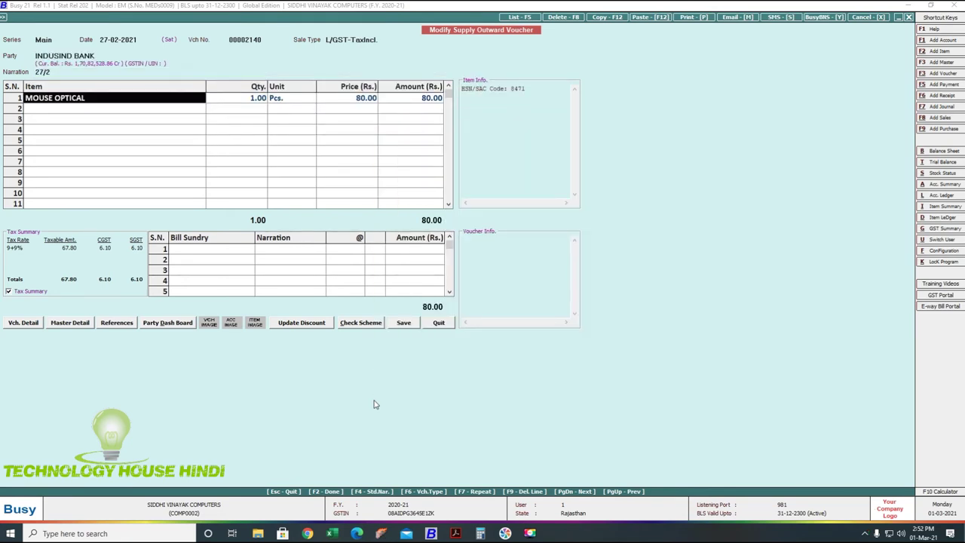
Replace the first row's item with HARD DISK EXTERNAL WD 2TB
text(exter)
key(Down)
key(Down)
key(Down)
key(Down)
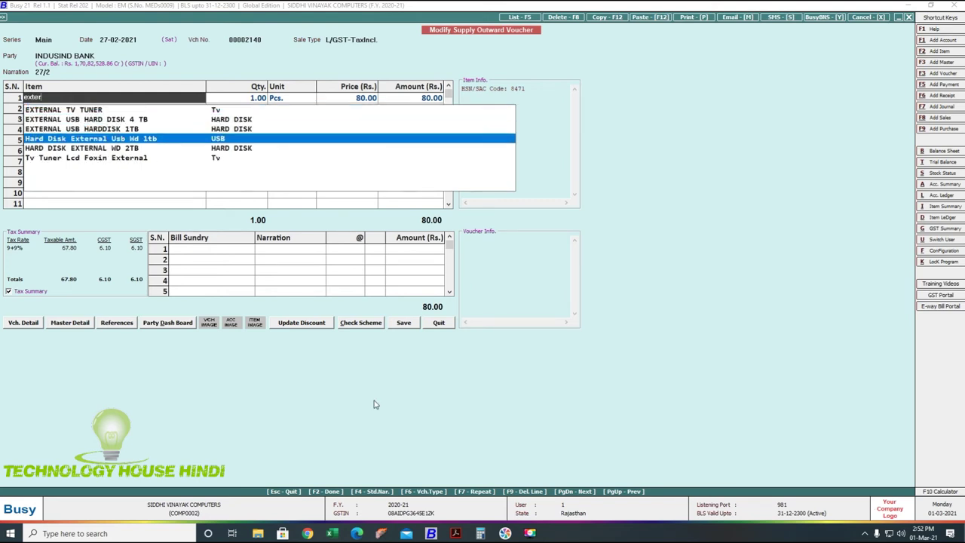
key(Return)
Keep the hard disk's quantity at 1.00 Pcs. and set its price to 4,900.00
key(Return)
key(Return)
key(Return)
key(Return)
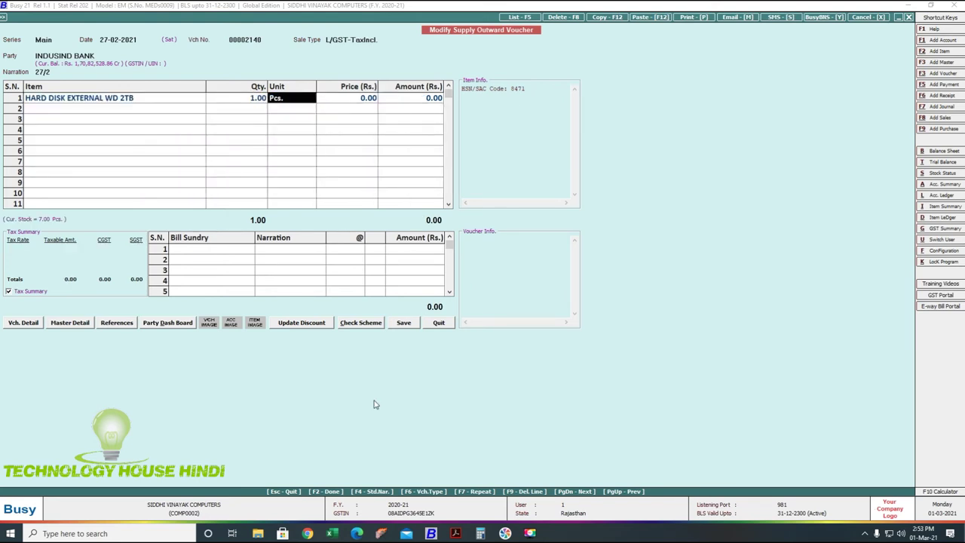
text(49)
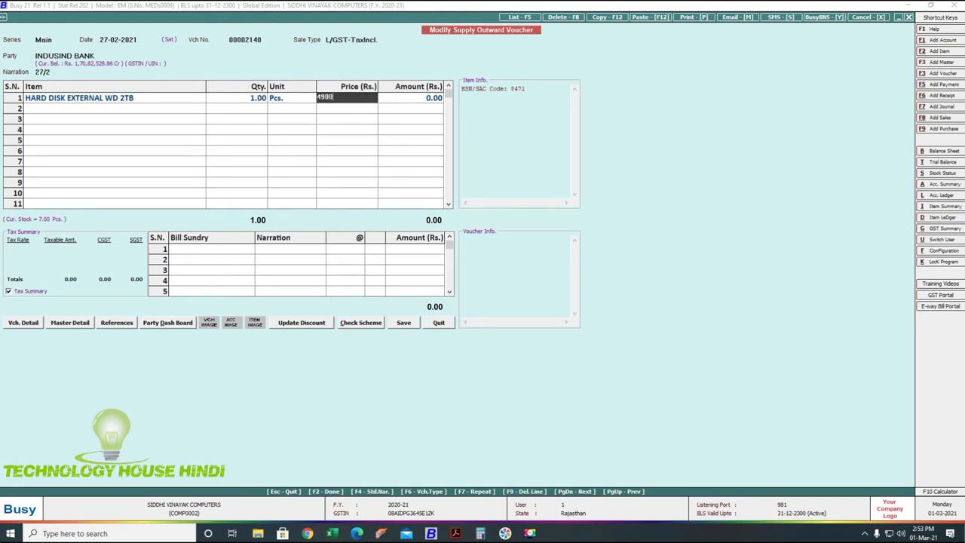
key(Return)
key(Return)
Add Keyboard as the second item of the supply outward voucher and continue to its quantity
text(key)
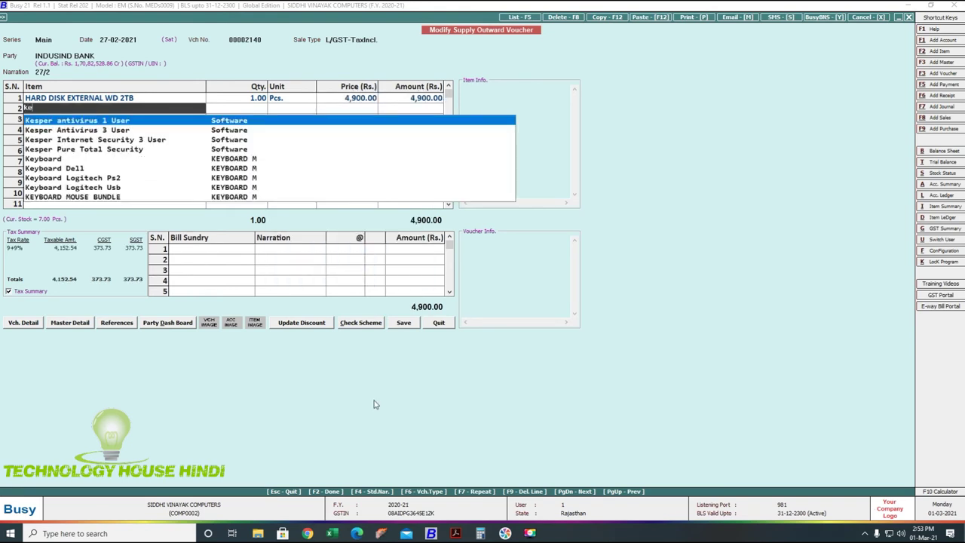
key(Return)
key(Return)
key(Return)
key(Return)
key(Return)
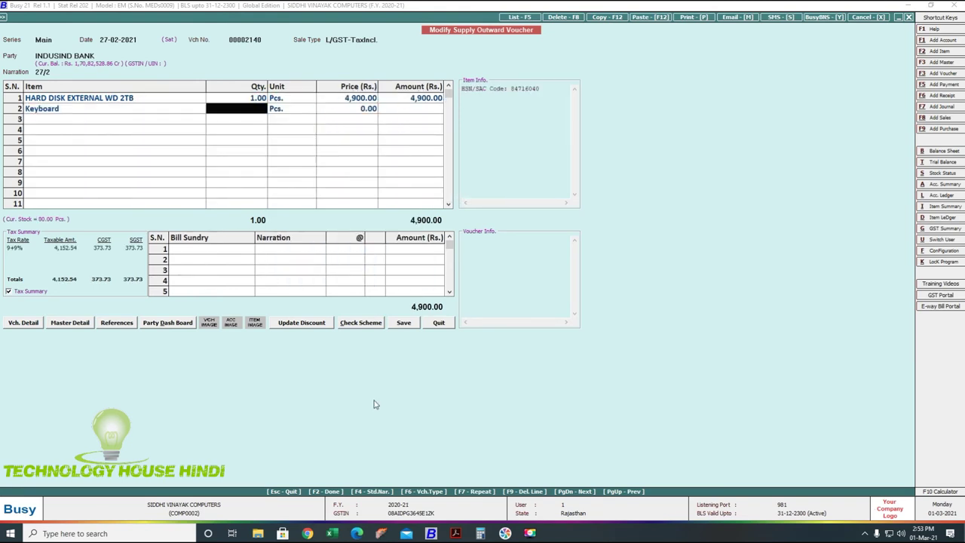
Set the keyboard's quantity to 1.00 Pcs. and its price to 215.00
text(1)
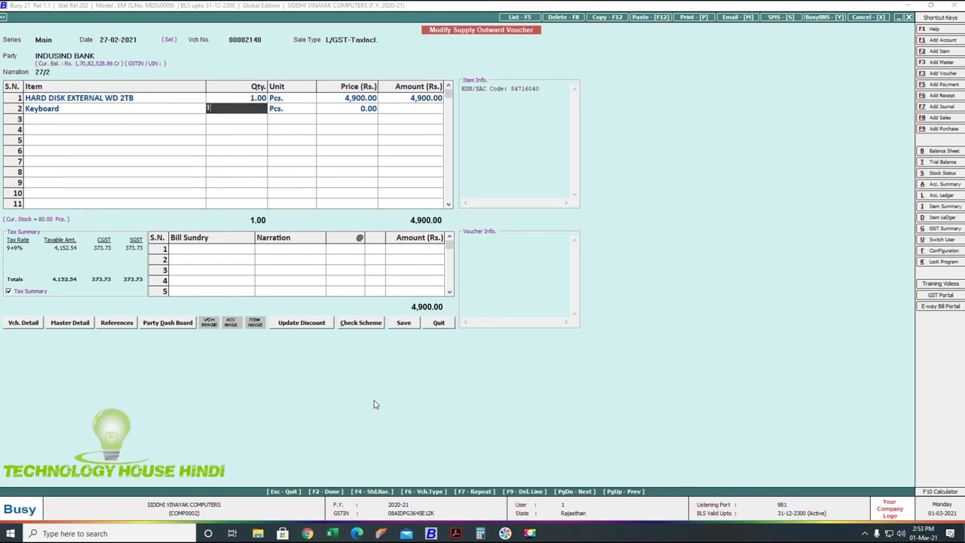
key(Return)
text(p)
key(Return)
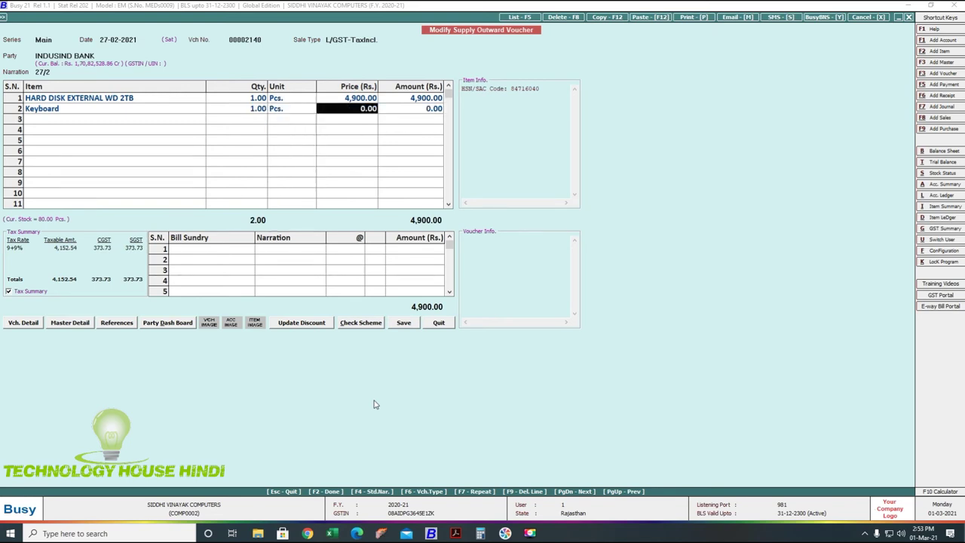
text(215)
key(Return)
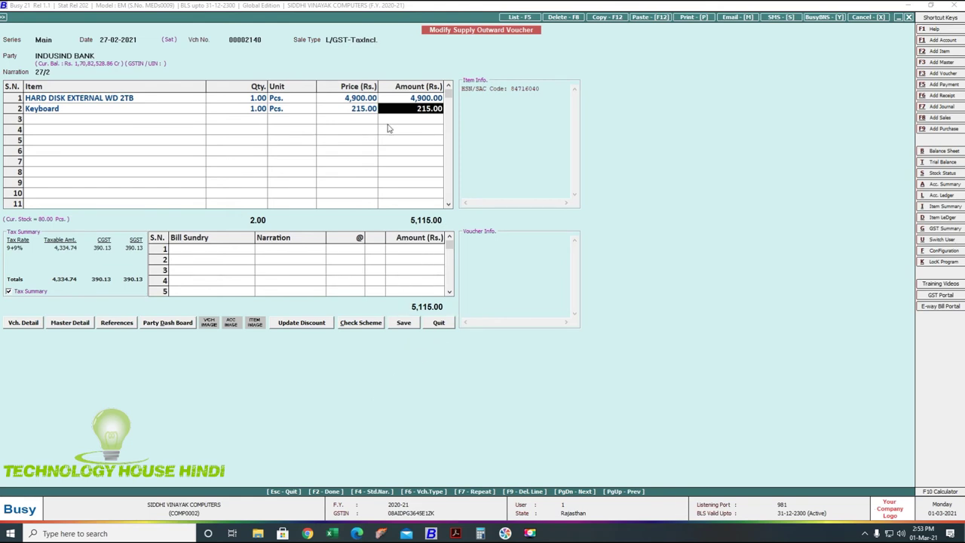
Check the voucher total against the sum in Calculator, then save the voucher without printing the sales invoice
click(480, 533)
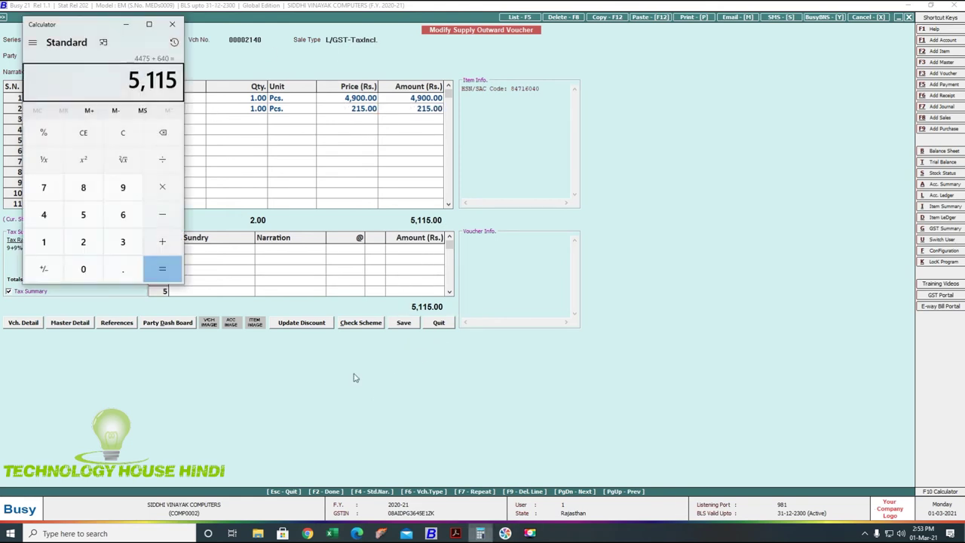
click(202, 69)
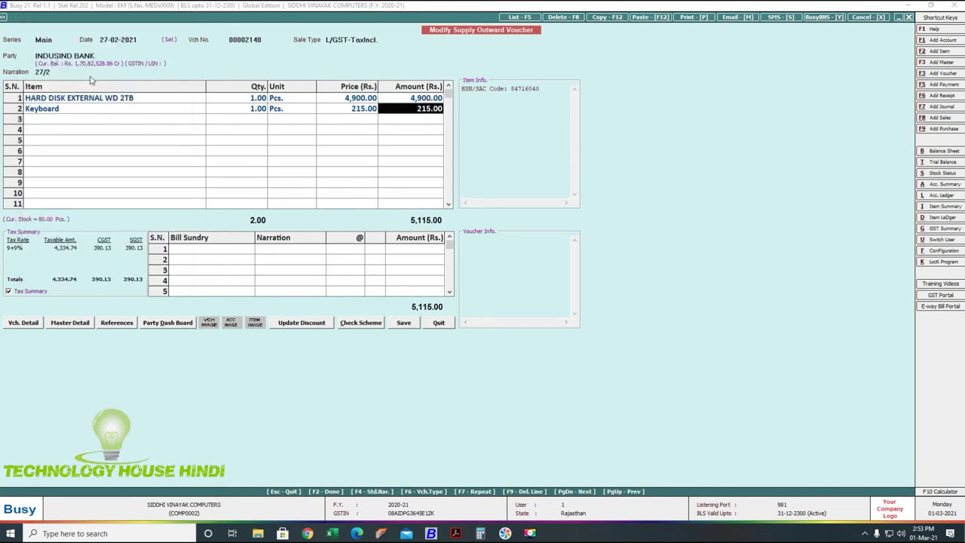
click(404, 324)
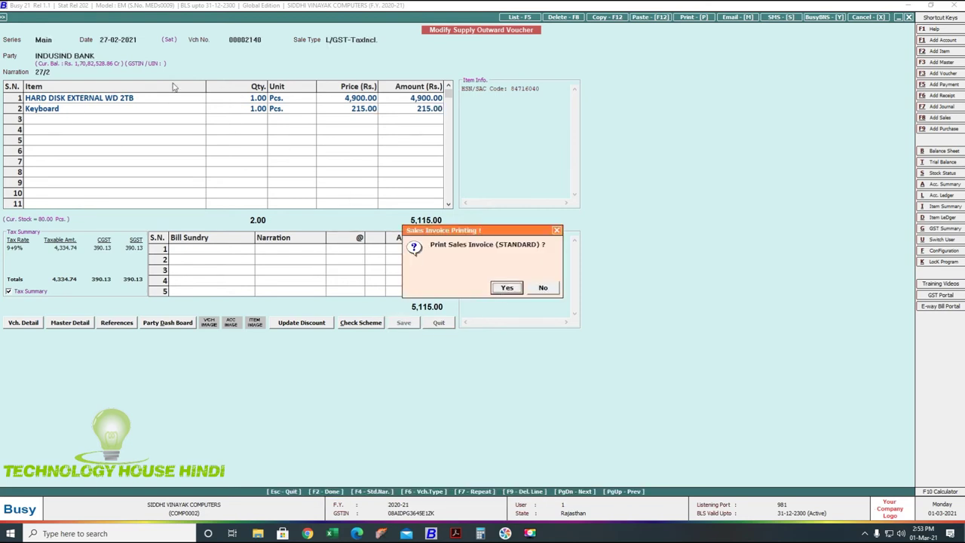
click(549, 292)
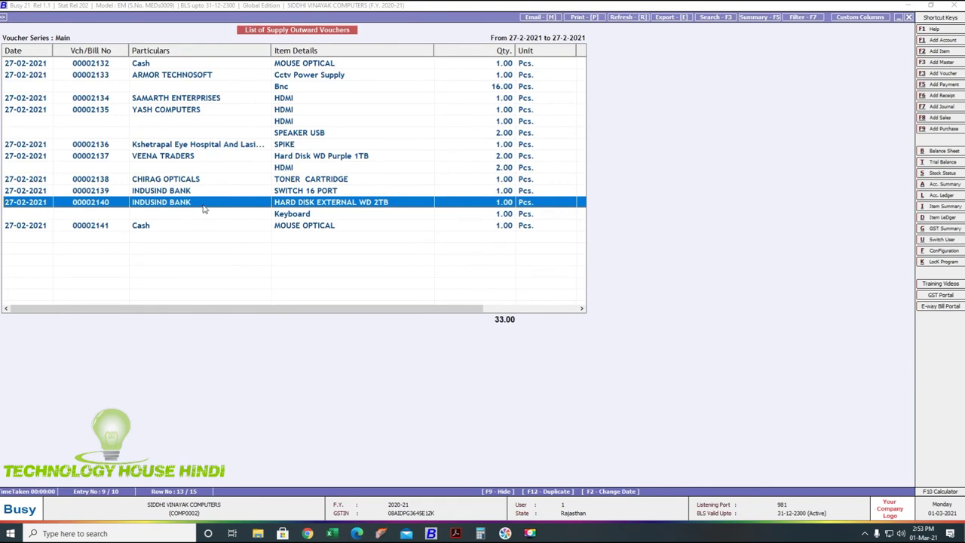
Leave the supply outward voucher list and open the account-wise ledger in standard format
key(Escape)
key(Escape)
key(Escape)
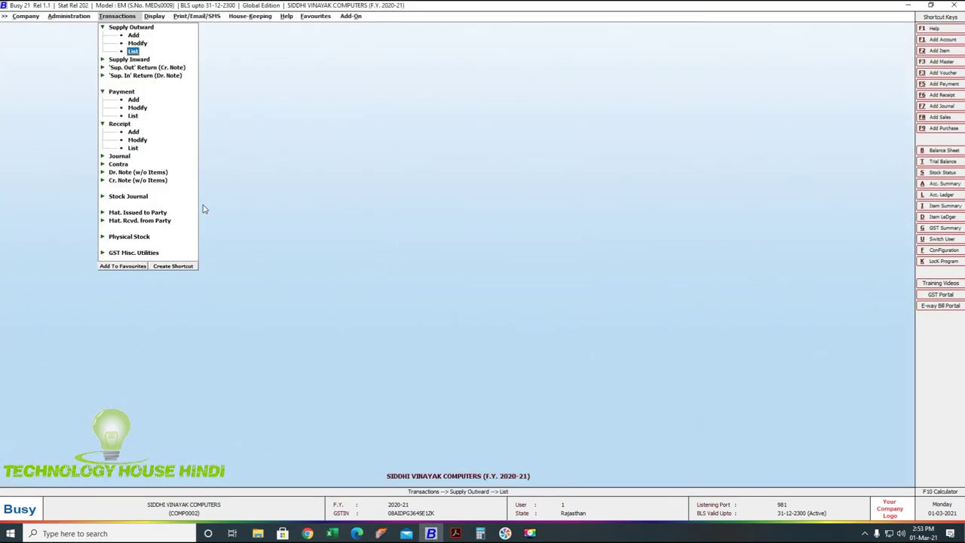
key(Right)
key(Return)
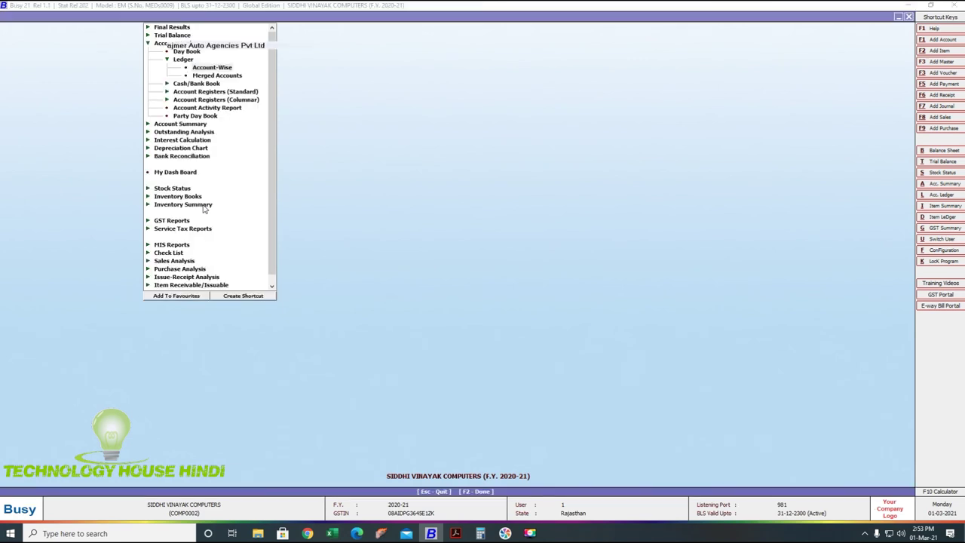
key(Escape)
key(Escape)
key(Return)
key(Return)
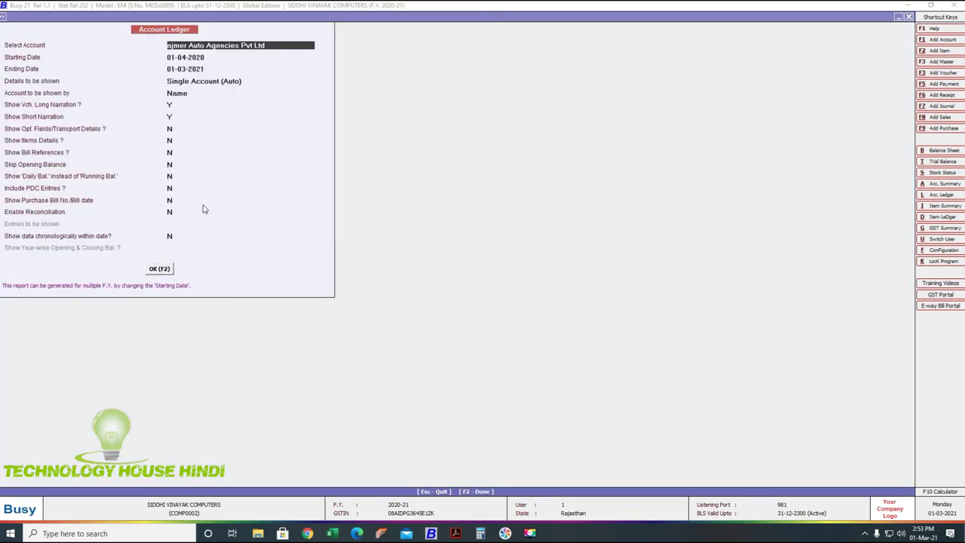
Display the INDUSIND BANK ledger from 01-04-2020 to 01-03-2021 with the other report options unchanged and page through its entries
text(ind)
key(Return)
key(Return)
key(Return)
key(Return)
key(Return)
key(Return)
key(Return)
key(Return)
key(Return)
key(Return)
key(Return)
key(Return)
key(F2)
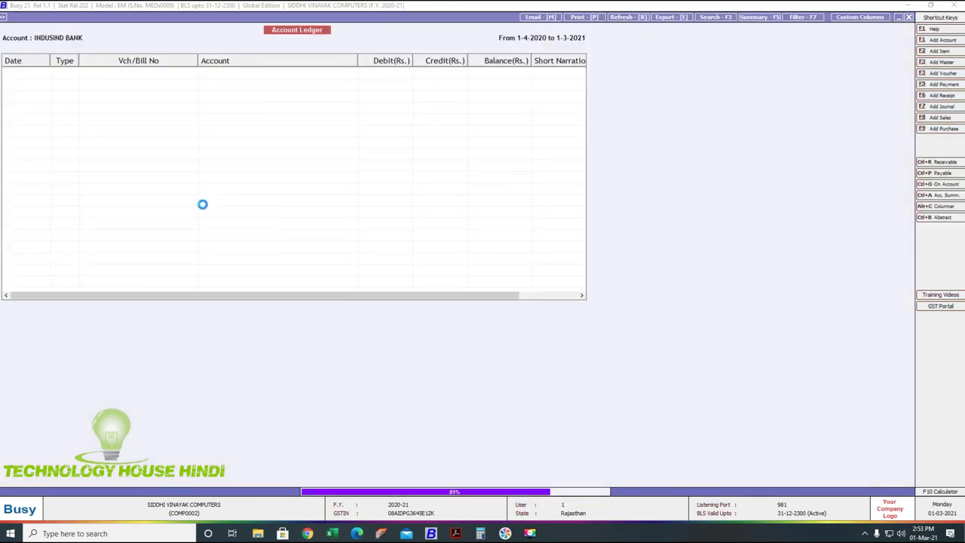
key(Page_Down)
key(Page_Down)
key(Page_Down)
key(Page_Down)
Restrict the INDUSIND BANK ledger to 27-02-2021 for both starting and ending date and select its second supply outward entry
key(Escape)
key(Return)
text(27-2)
key(Return)
text(27-2)
key(Return)
key(Return)
key(Return)
key(Return)
key(Return)
key(Return)
key(Return)
key(Return)
key(Return)
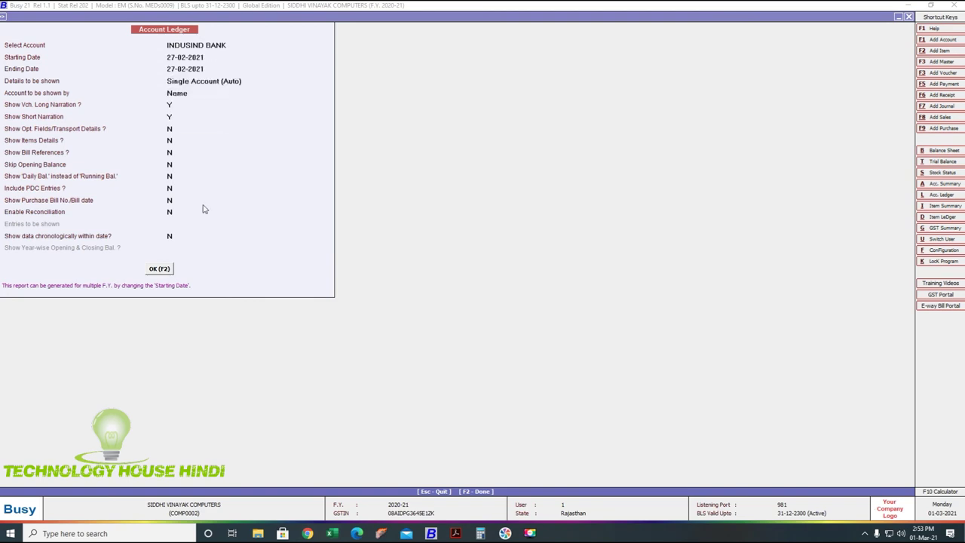
key(F2)
key(Down)
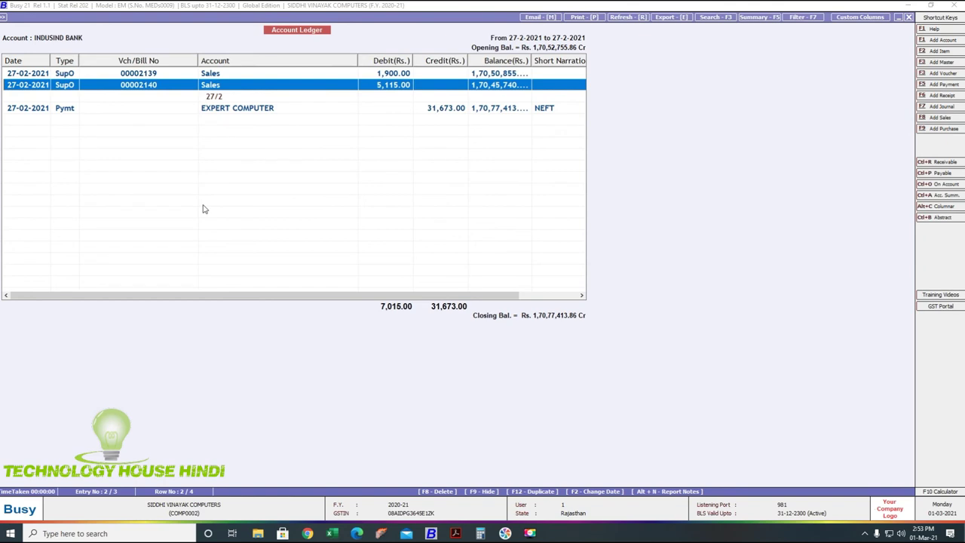
Review the hard disk and keyboard voucher from the ledger, then close it and leave the ledger report
key(Return)
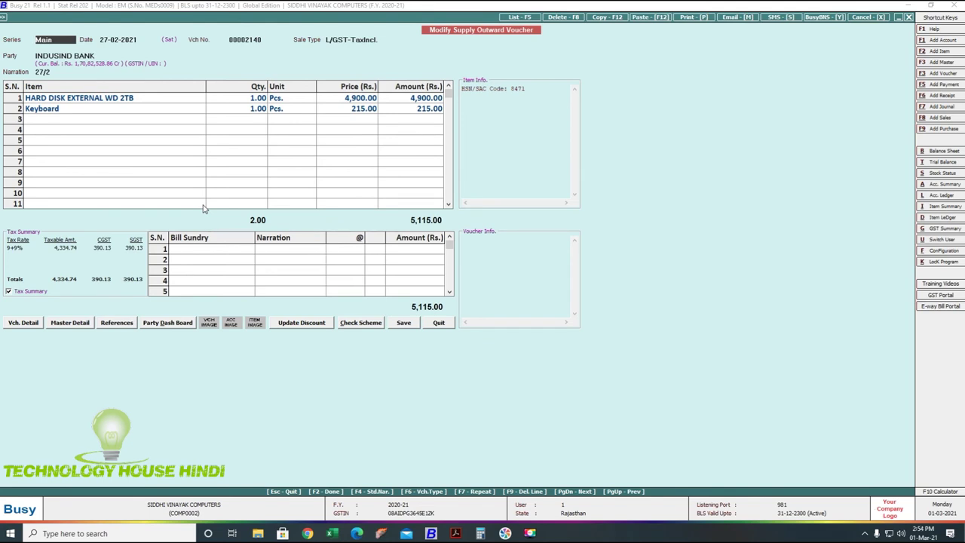
key(Escape)
key(Escape)
key(Escape)
key(Escape)
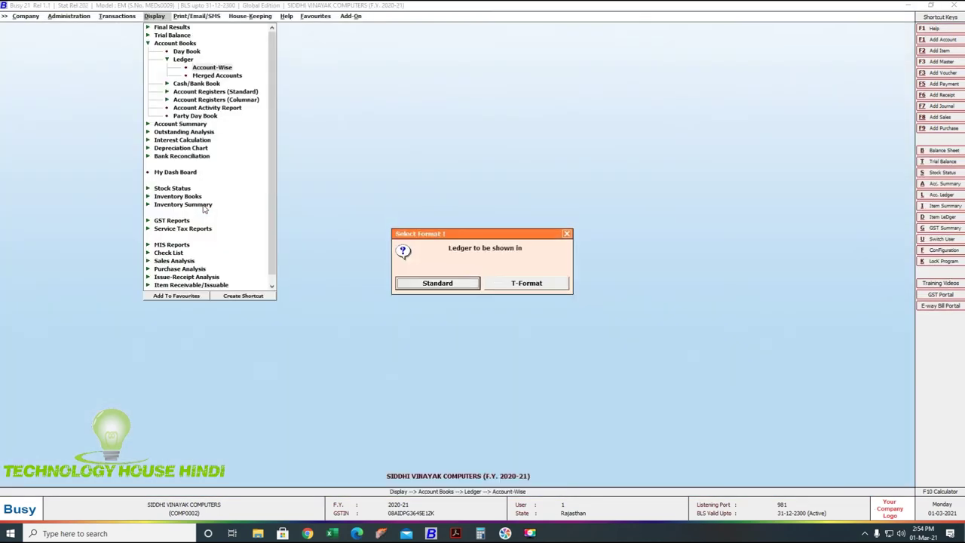
Open the single-column cash/bank book and choose INDUSIND BANK as its account
key(Down)
key(Down)
key(Return)
key(Return)
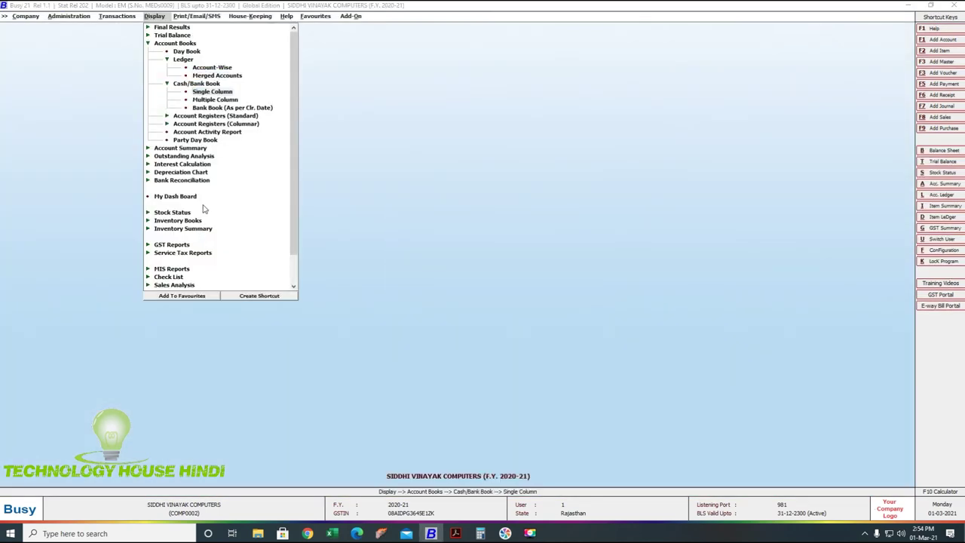
text(ban)
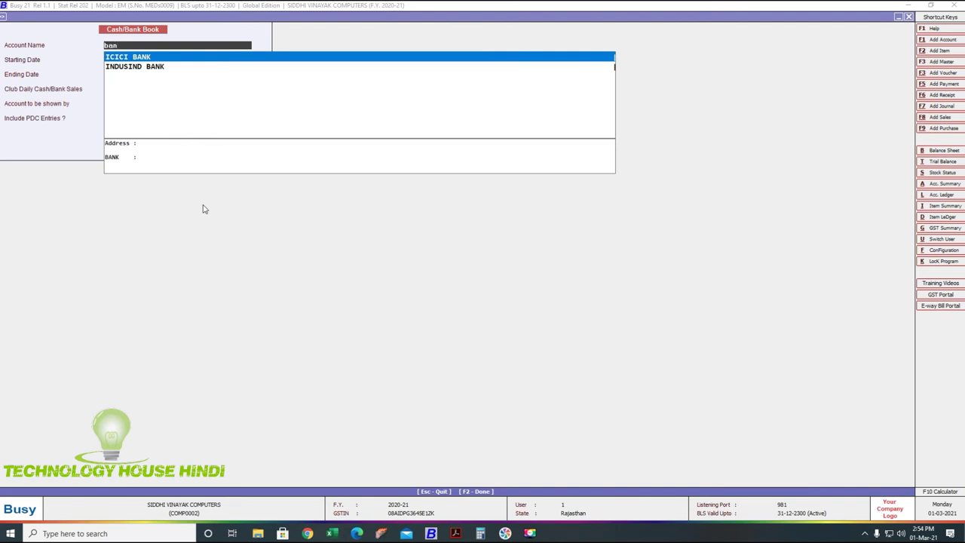
key(Down)
key(Return)
Display the cash/bank book with both starting and ending date set to 27-02-2021
text(27/22)
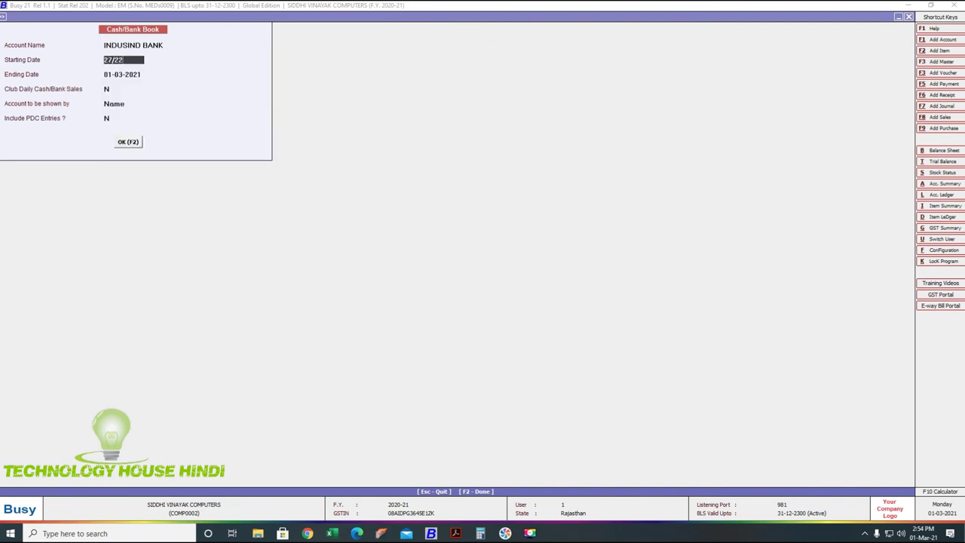
key(Return)
text(27/2)
key(Return)
key(F2)
key(Down)
key(Down)
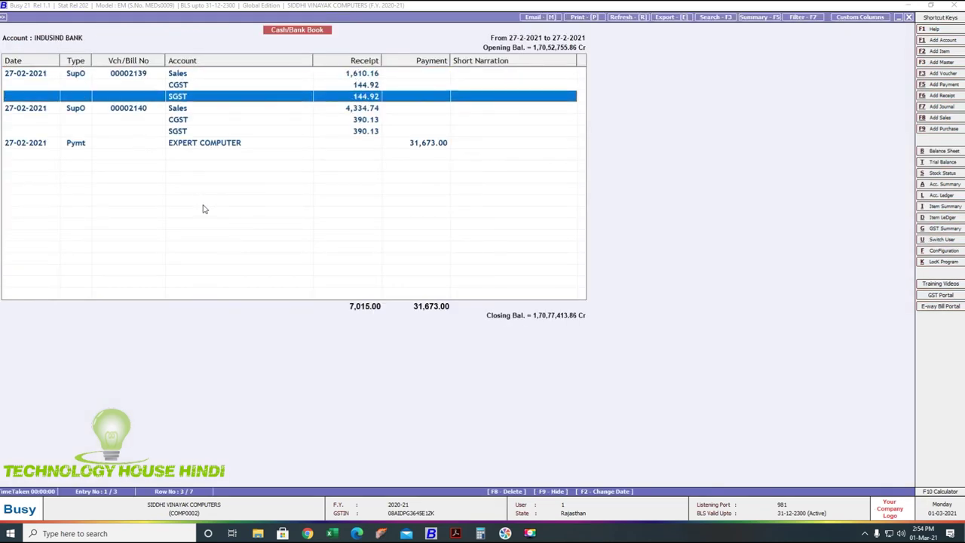
Open the second supply outward entry in the bank book to review its items and amounts
key(Down)
key(Return)
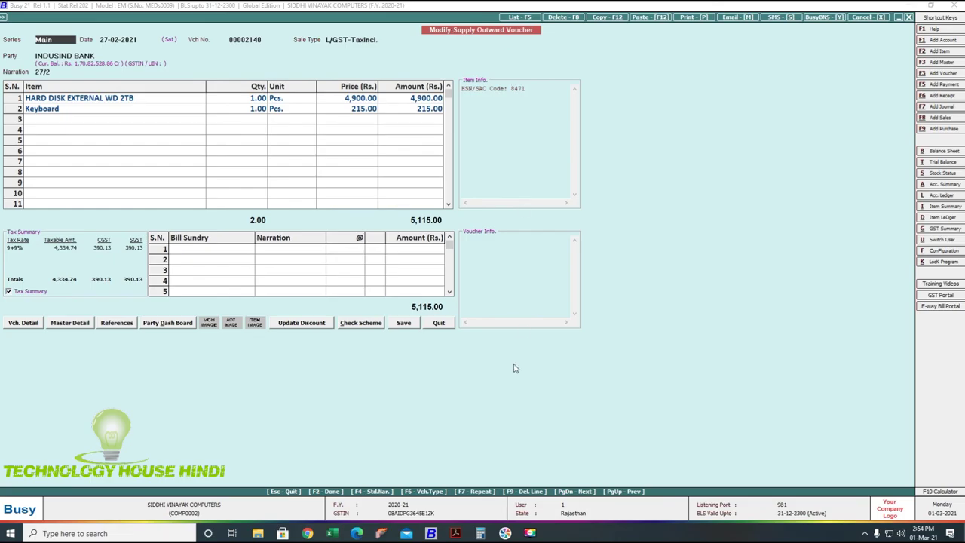
click(530, 533)
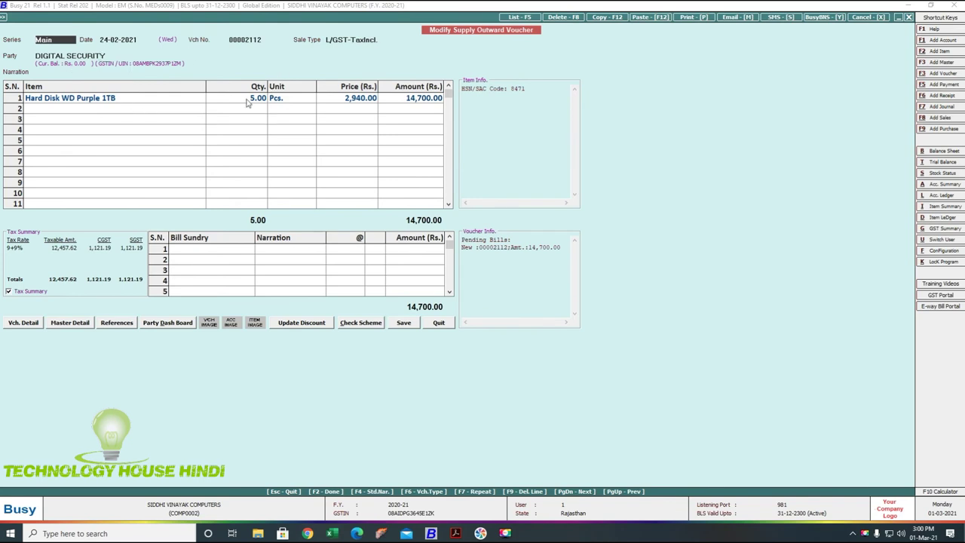
Check the price and amount of the hard disk on DIGITAL SECURITY's voucher, then close the voucher and its ledger
click(364, 102)
click(416, 103)
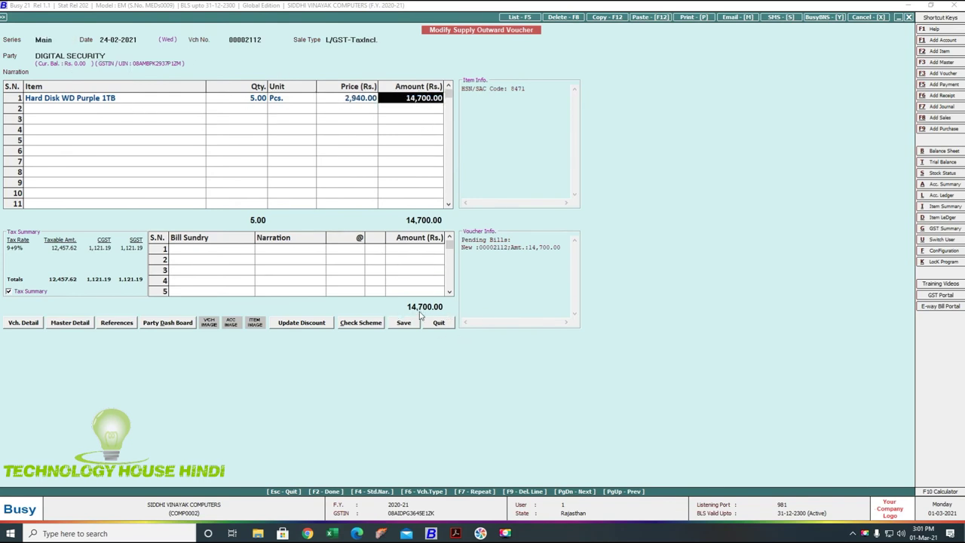
key(Escape)
key(Return)
key(Escape)
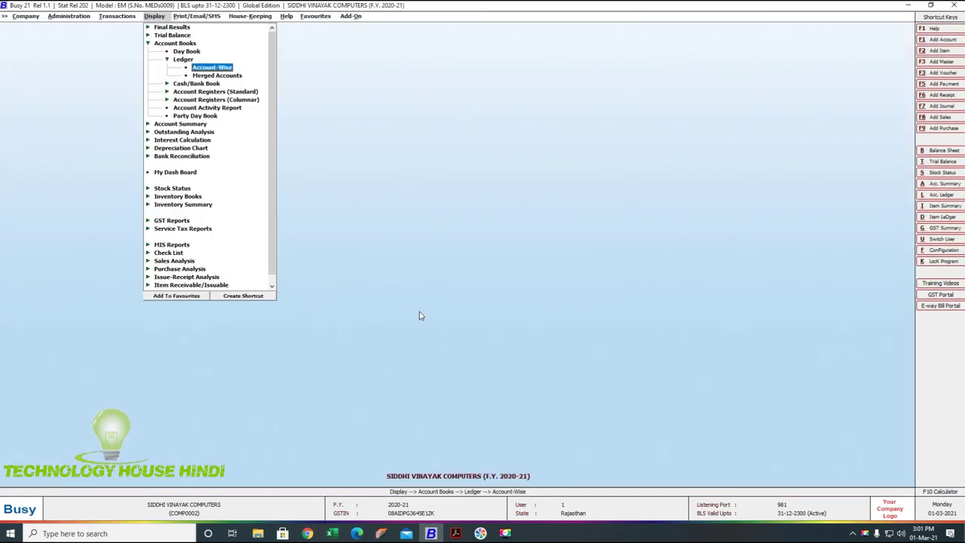
Start a new receipt voucher dated 24-02-2021, keeping the Regular type and the Not Applicable GST nature
key(Left)
key(Down)
key(Down)
key(Down)
key(Down)
key(Down)
key(Down)
key(Down)
key(Down)
key(Down)
key(Return)
key(Return)
text(24-02-2021)
key(Return)
key(Return)
key(Return)
Credit DIGITAL SECURITY with 14,700.00 in the receipt voucher's first row
text(dig)
key(Return)
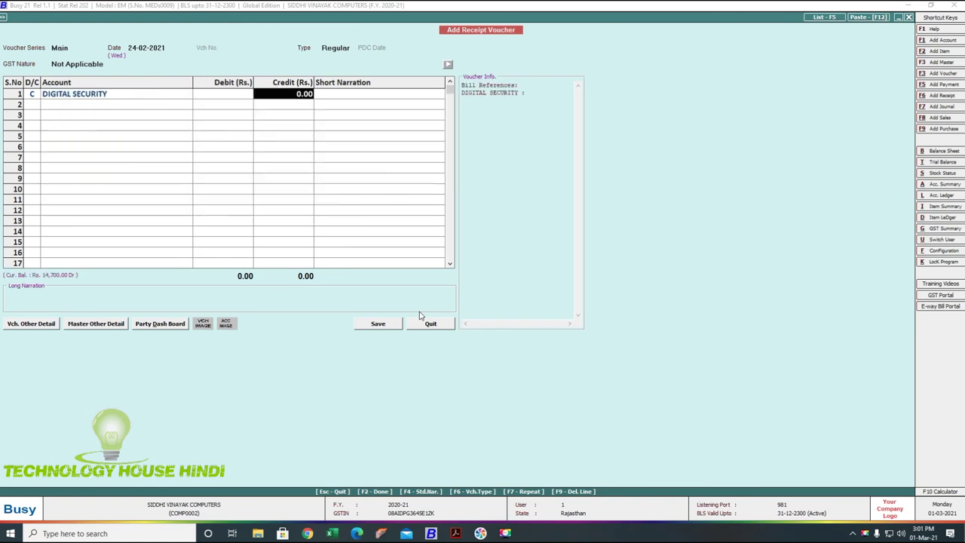
text(147)
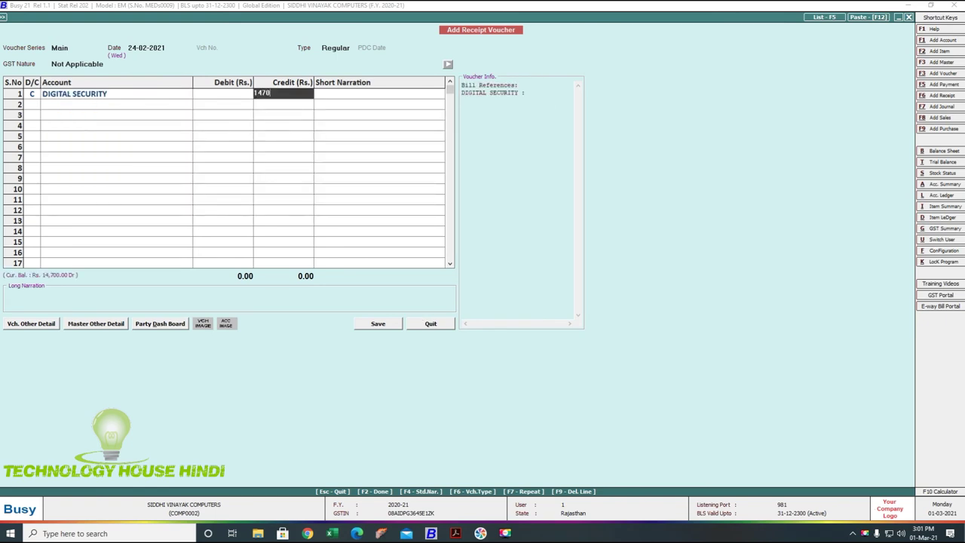
key(Return)
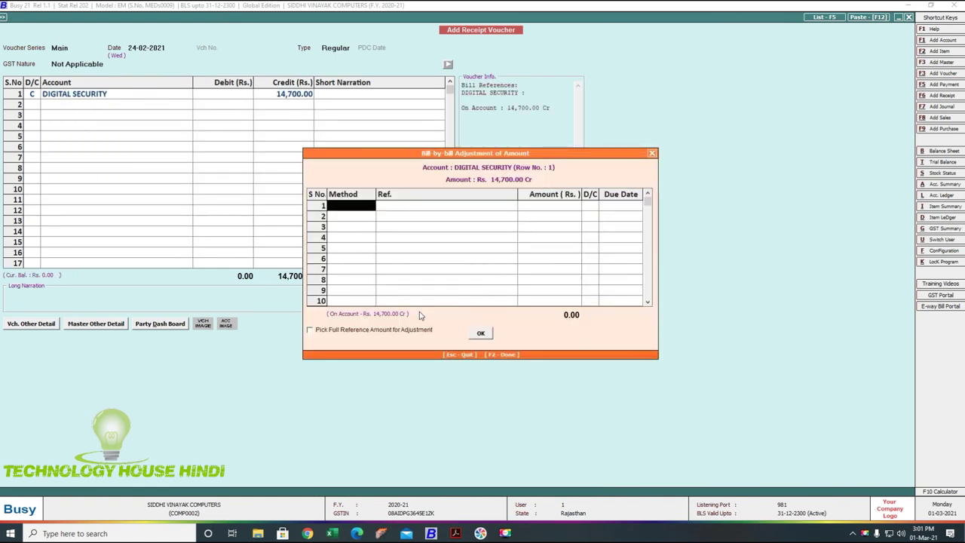
Adjust the receipt in full against DIGITAL SECURITY's 14,700.00 bill due on 24-02-2021 and move on to the second row
key(Return)
key(Down)
key(Down)
key(Down)
key(Down)
key(Down)
key(Down)
key(Down)
key(Down)
key(Down)
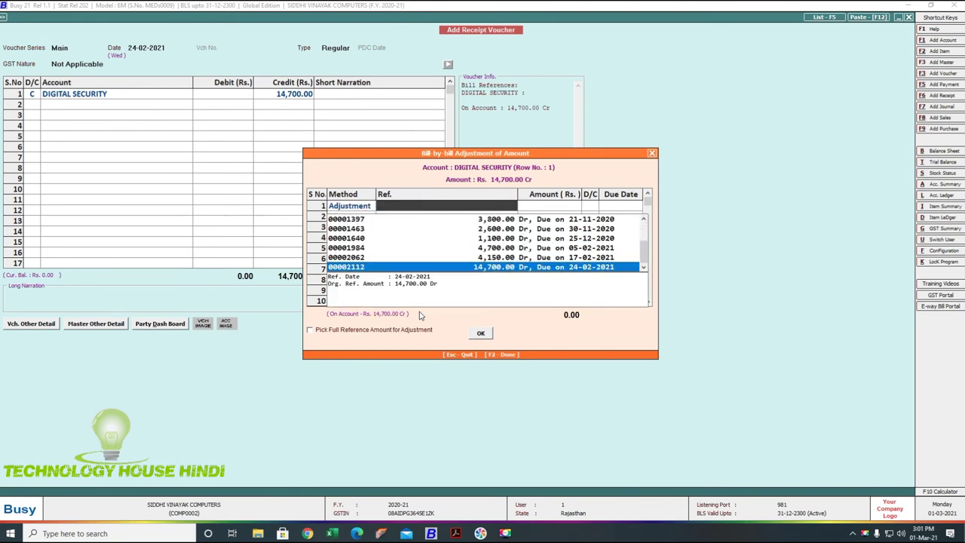
key(Return)
key(Return)
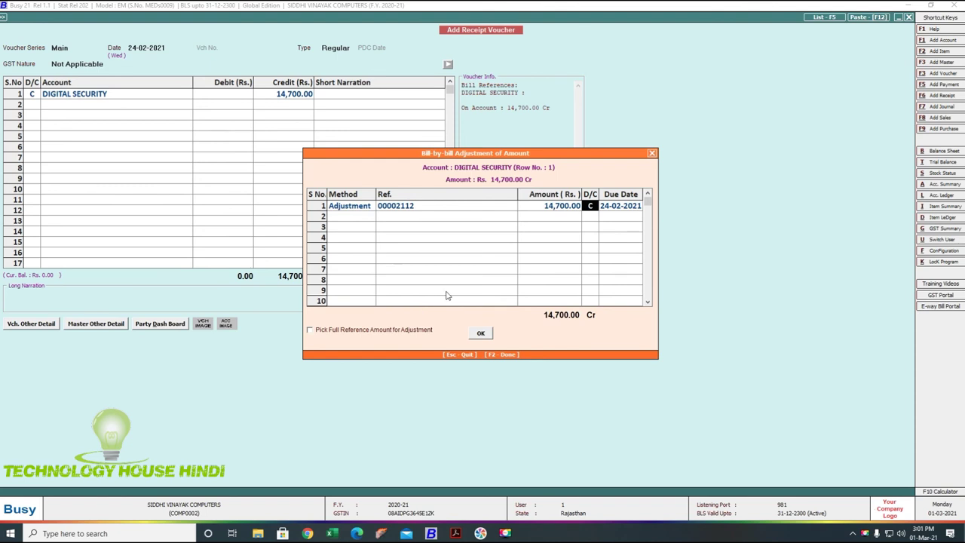
key(Return)
key(Return)
key(Return)
key(Return)
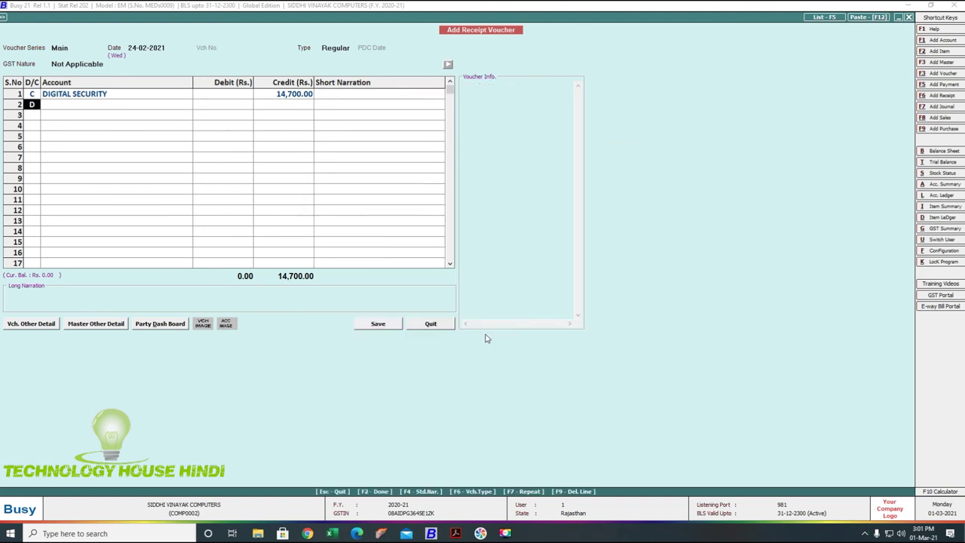
Enter Cash as the second row's debit account, then replace it with INDUSIND BANK and keep the debit at 14,700.00
text(cas)
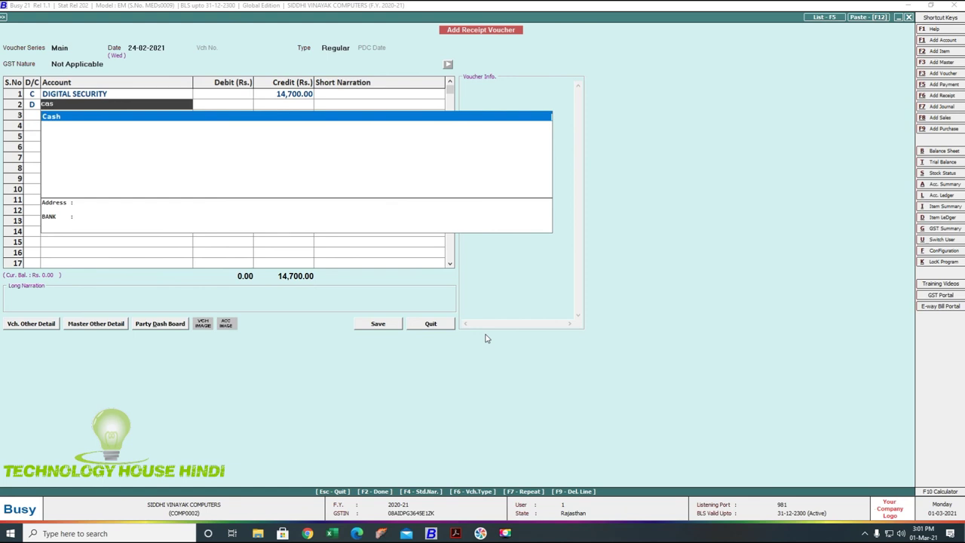
key(Return)
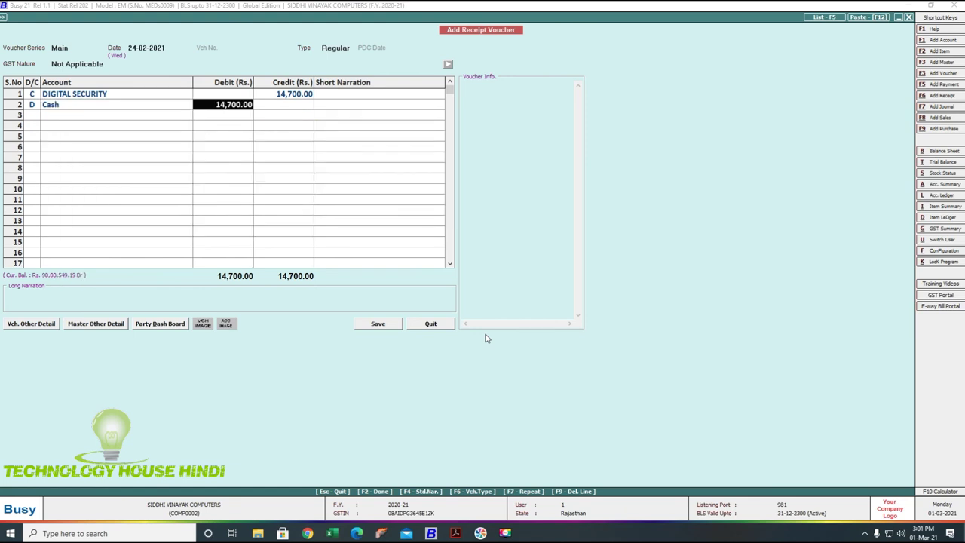
key(Left)
text(in)
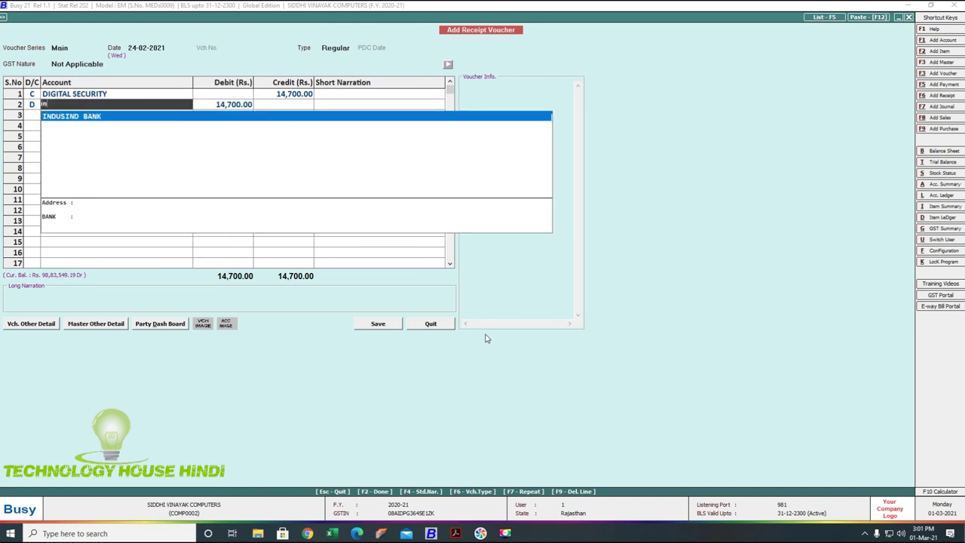
key(Return)
key(Return)
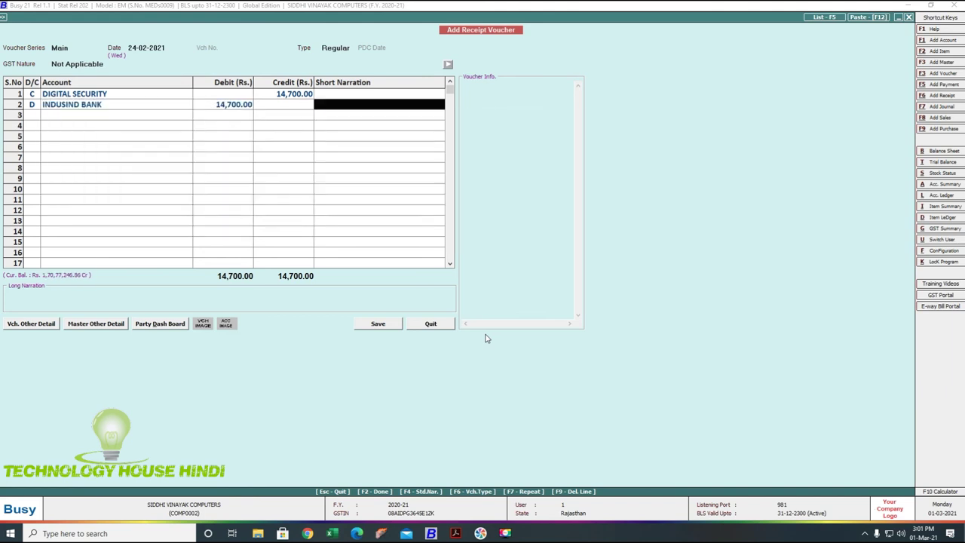
Enter Neft as the short narration of the INDUSIND BANK row, replacing the begun cheque number text
text(chq no)
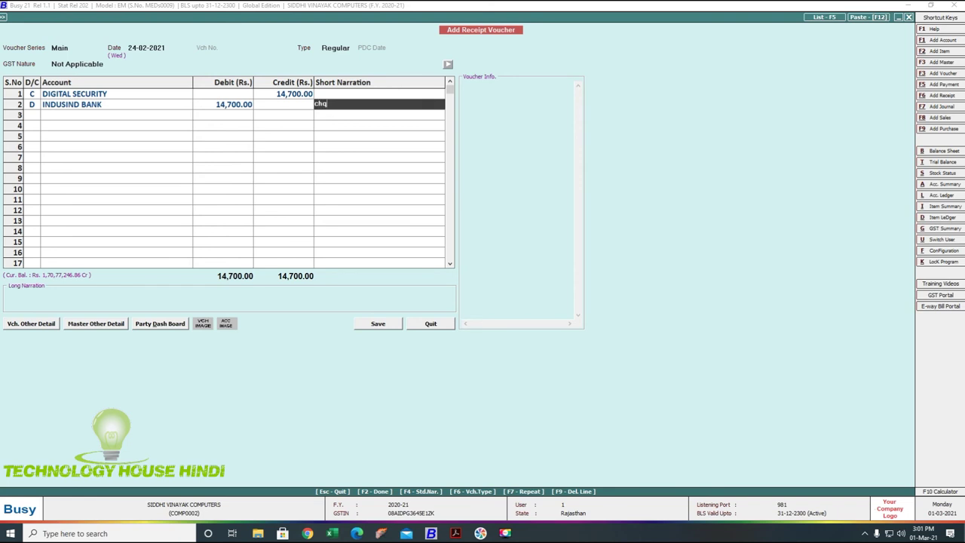
key(BackSpace)
key(BackSpace)
key(BackSpace)
key(BackSpace)
key(BackSpace)
key(BackSpace)
text(neft)
key(Return)
key(Escape)
key(Escape)
key(Return)
key(Left)
key(Escape)
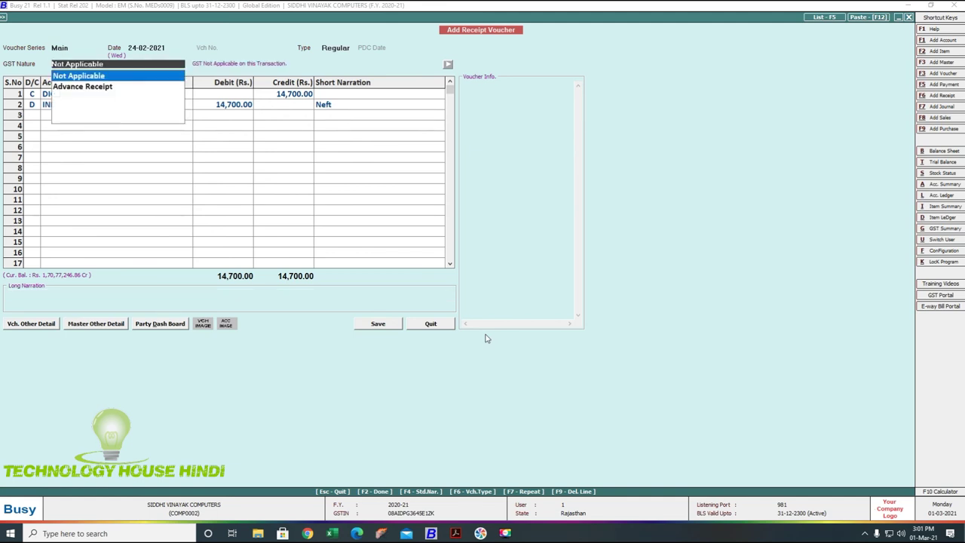
key(Return)
key(Up)
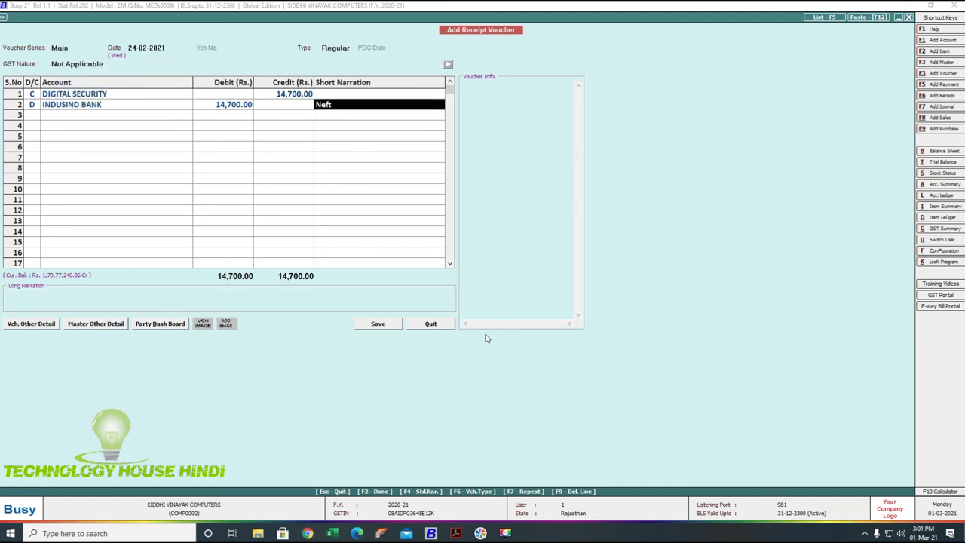
key(Escape)
key(Escape)
key(Escape)
key(Return)
key(Return)
key(Return)
key(Return)
key(Return)
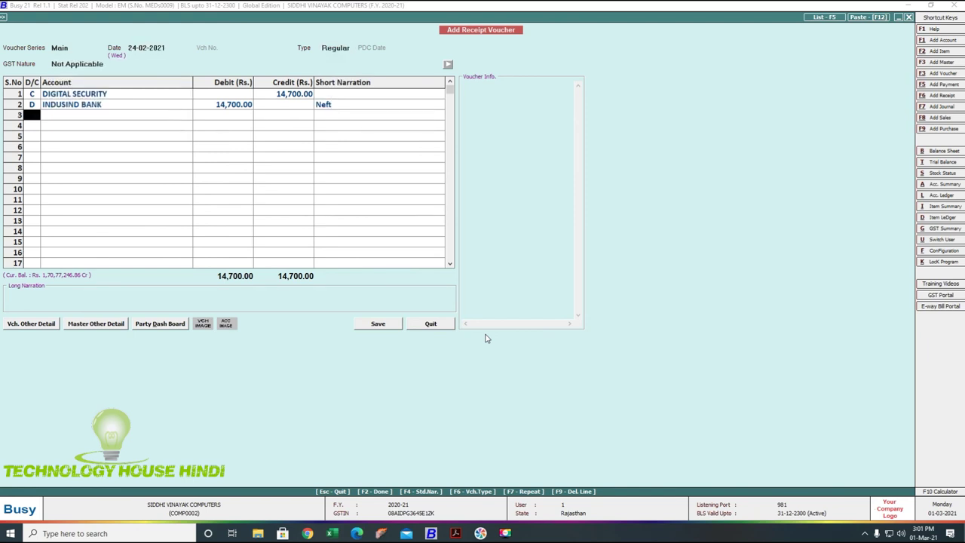
Change the INDUSIND BANK row's short narration to "by chq" and save the receipt voucher
click(356, 110)
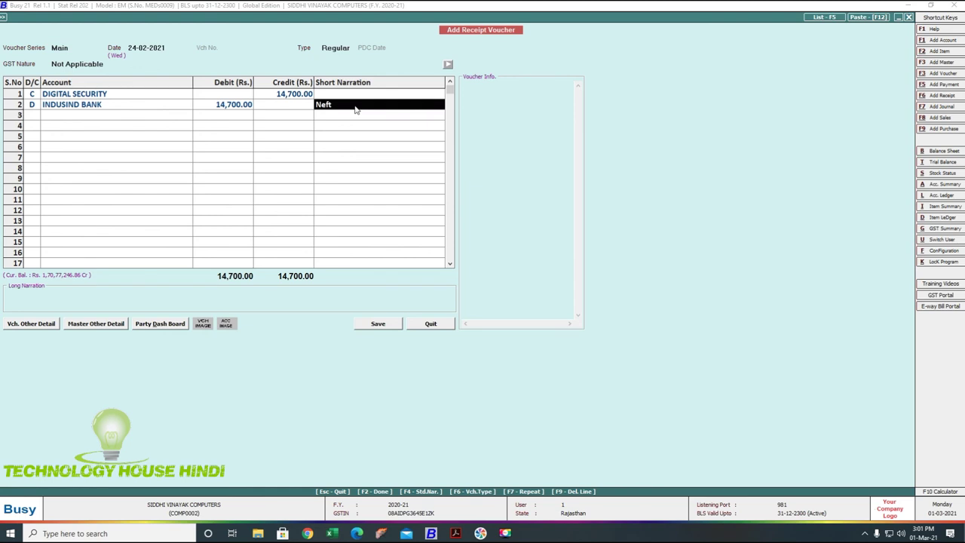
key(Escape)
click(356, 109)
text(by chq)
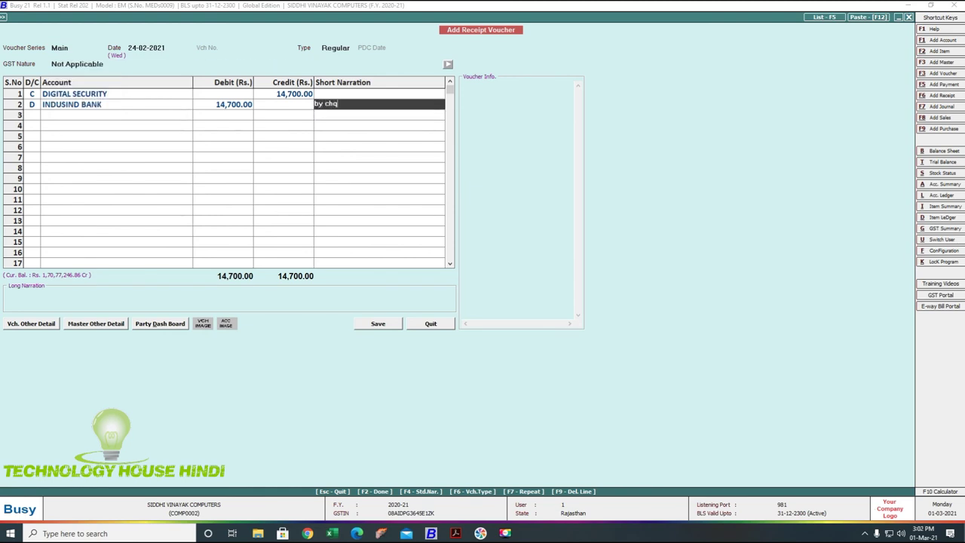
click(377, 326)
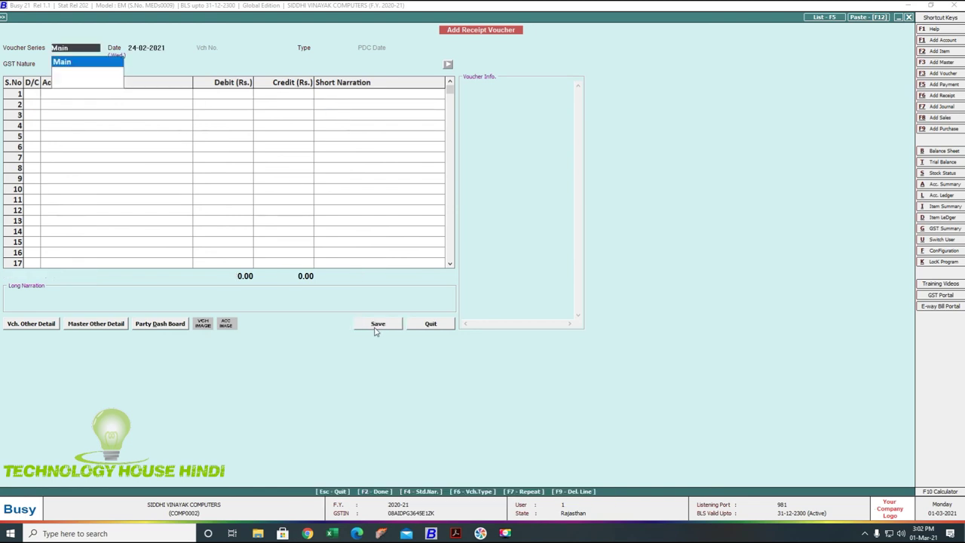
Switch to the bank statement PDF and examine the 23 Feb 2021 Indus MobileCredit entry's description and amount
click(486, 533)
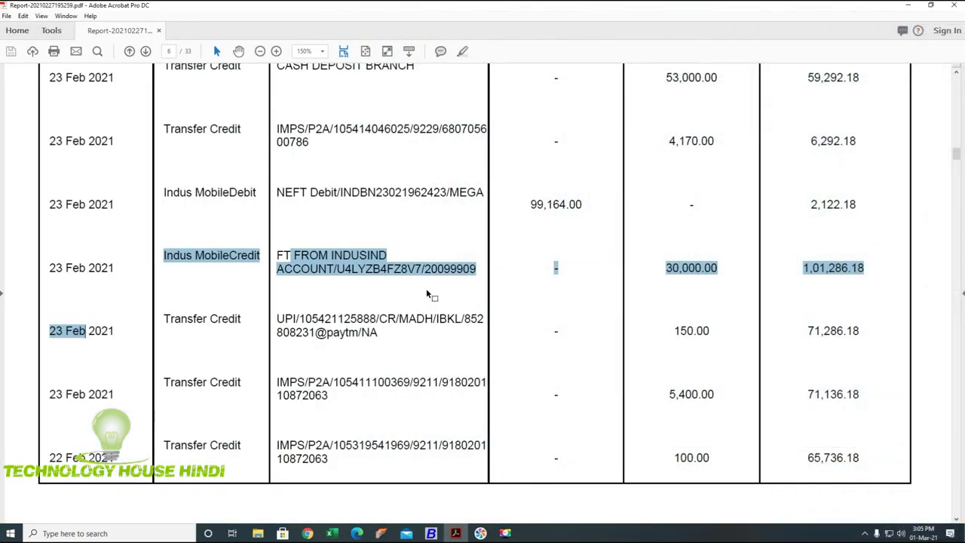
click(426, 288)
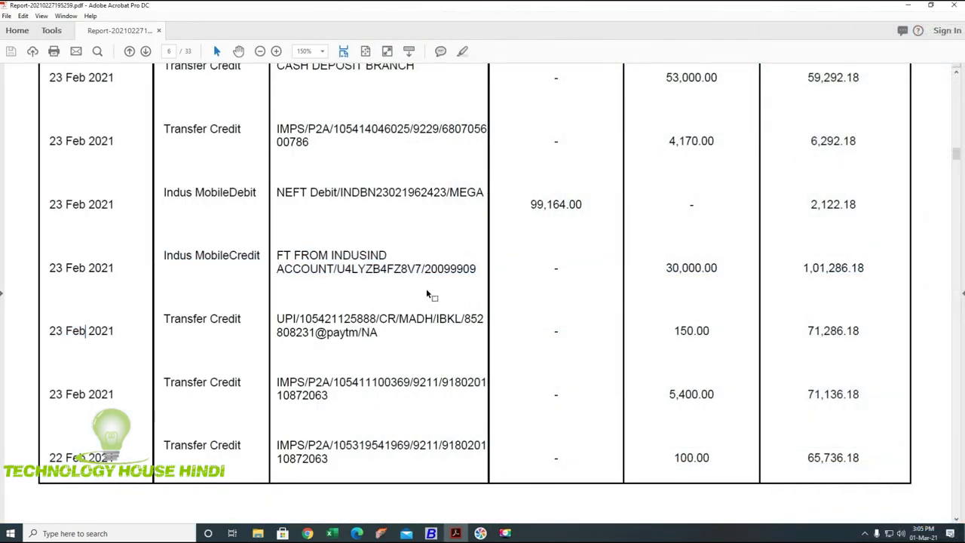
drag(194, 255, 676, 263)
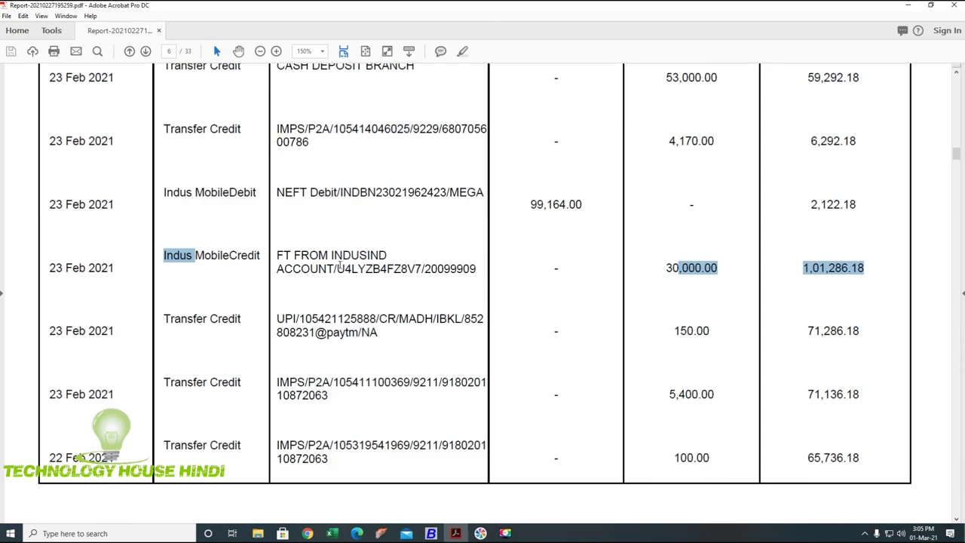
Return to Busy and review the C P COMPUTERS AND SOLUTION account ledger from 01-04-2020 to 01-03-2021, then close it
click(431, 532)
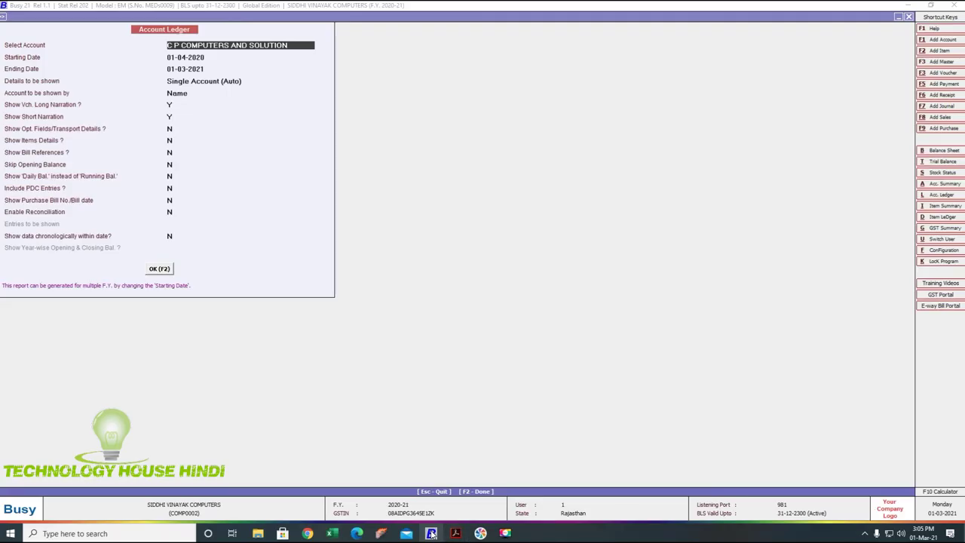
key(Return)
key(Return)
key(Return)
key(Return)
key(Return)
key(Return)
key(Return)
key(Return)
key(Return)
key(Return)
key(Return)
key(Return)
key(Return)
key(Return)
key(Return)
key(Return)
key(Return)
key(Page_Down)
key(Page_Down)
key(Page_Down)
key(Page_Down)
key(Page_Down)
key(Escape)
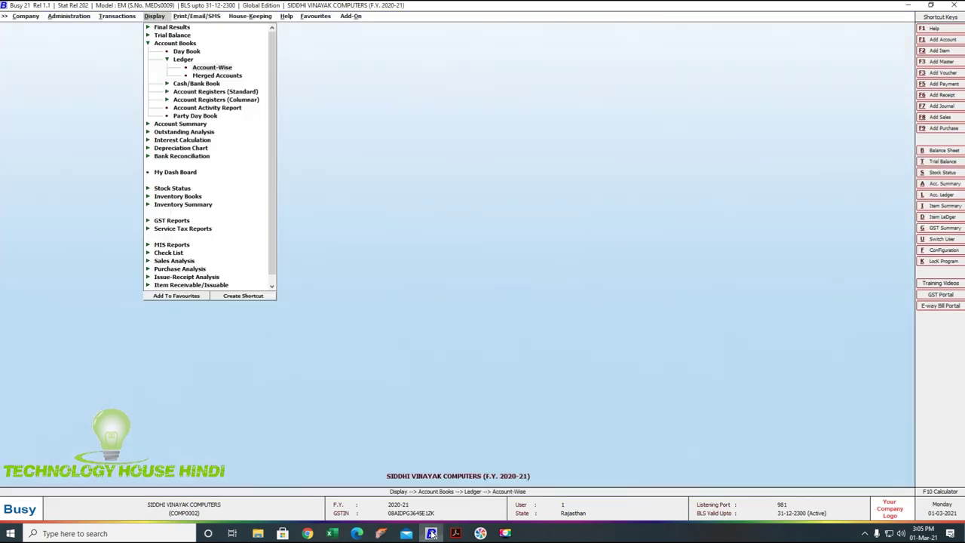
Start a receipt voucher dated 23-02-2021 after checking the bank statement, keeping the Regular type and Not Applicable GST nature
key(F6)
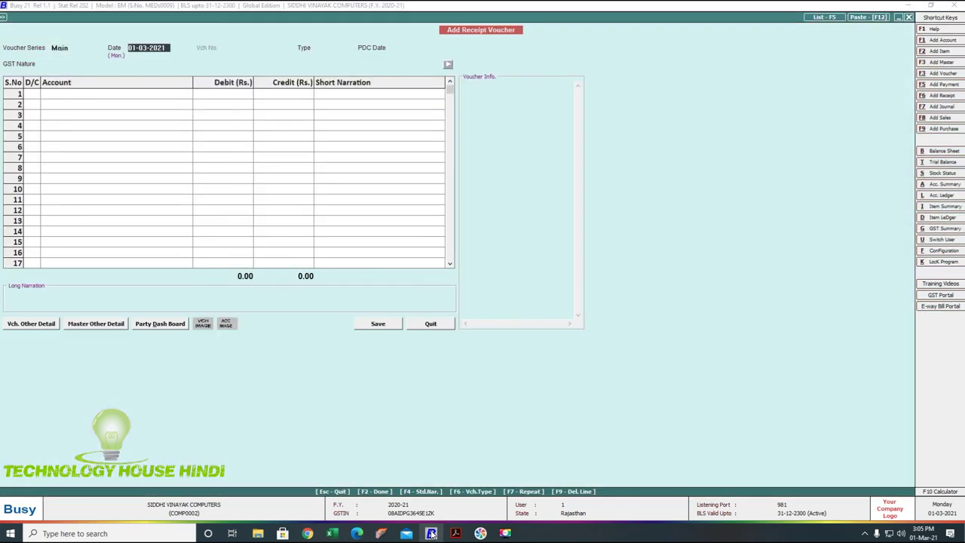
click(456, 533)
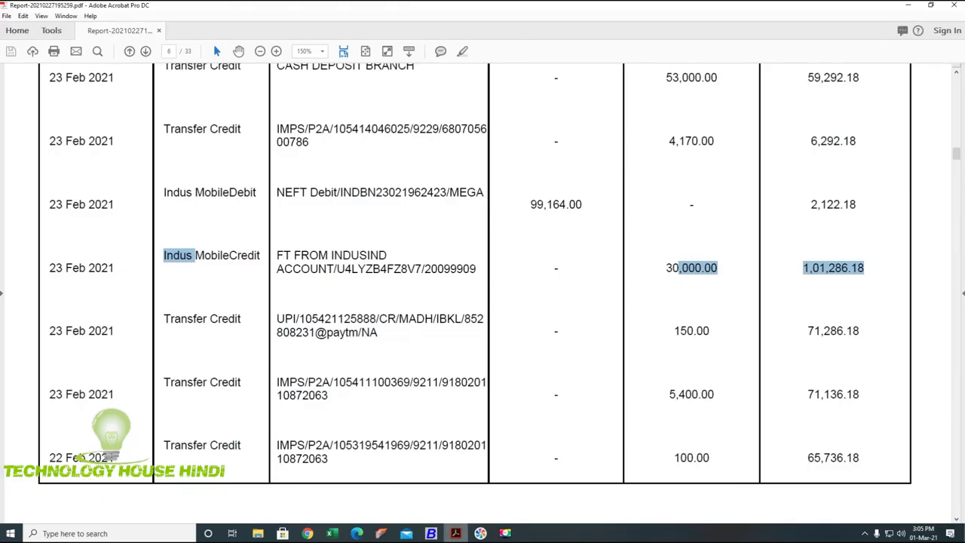
click(457, 533)
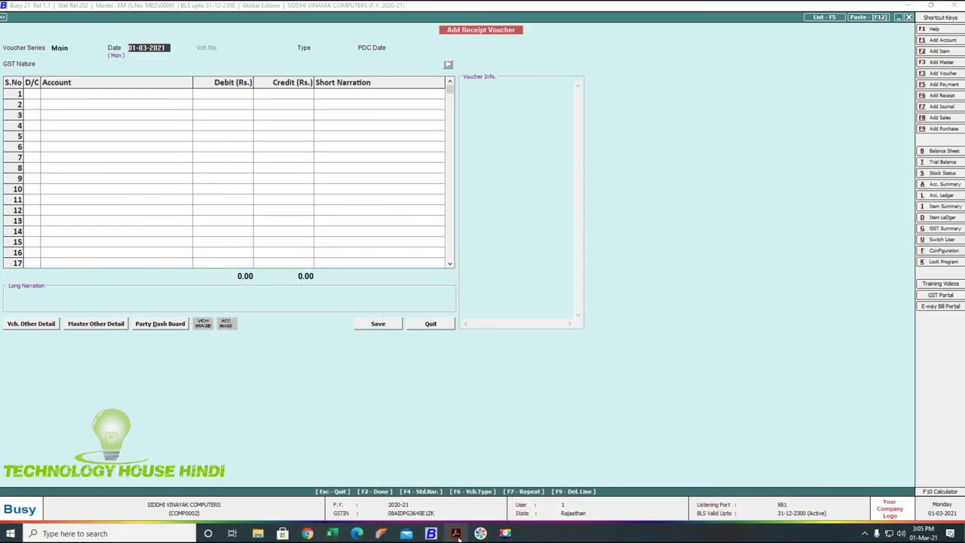
text(23-2)
key(Return)
key(Return)
key(Return)
key(Return)
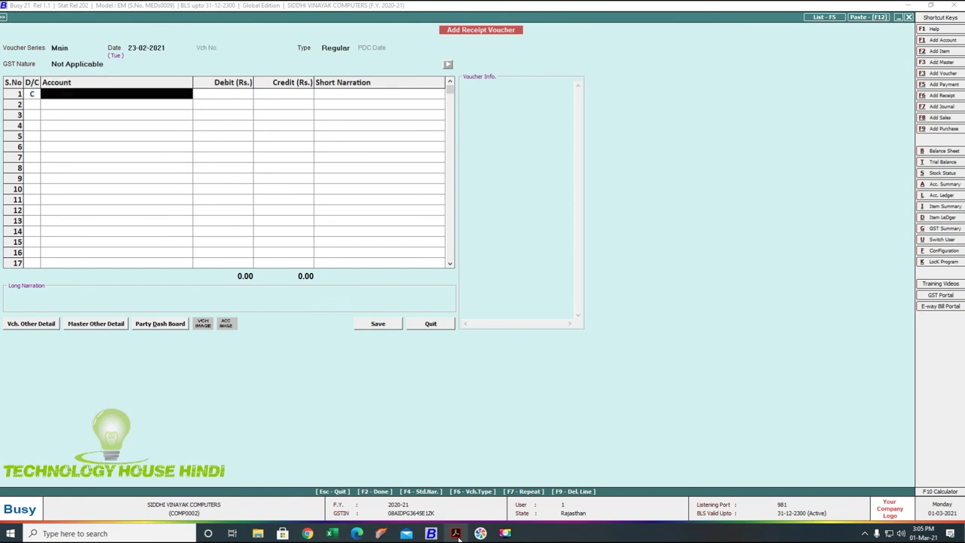
Credit C P COMPUTERS AND SOLUTION with 30,000.00 in the receipt voucher's first row
text(c)
key(Down)
key(Return)
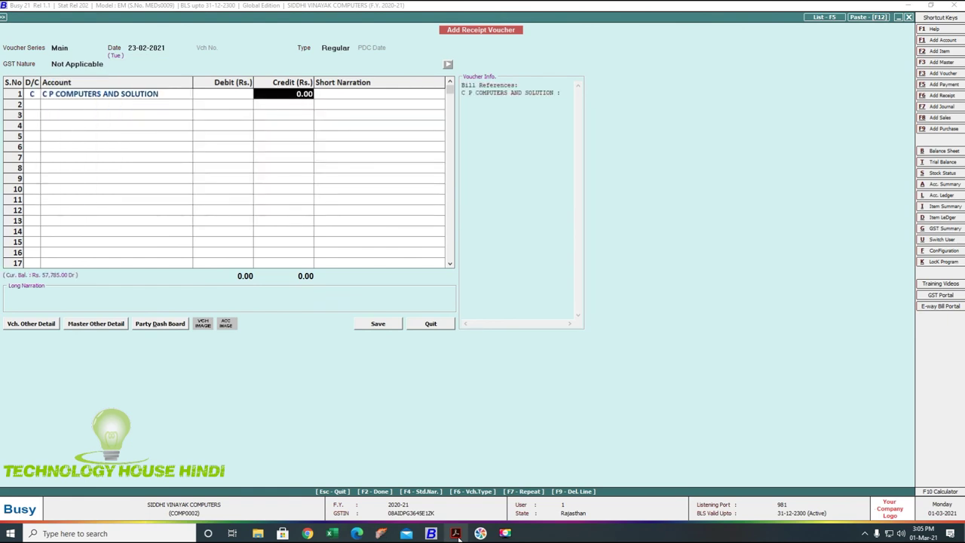
text(30,000)
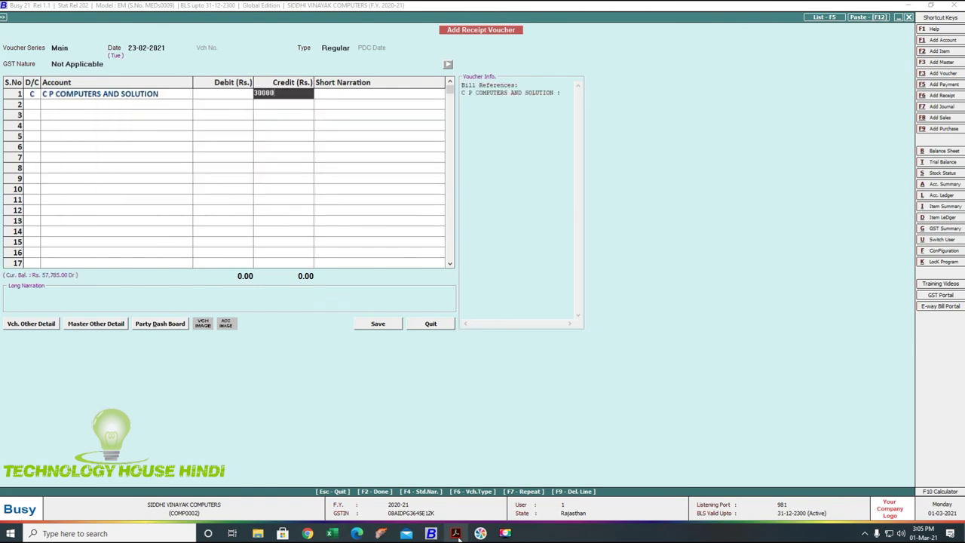
key(Return)
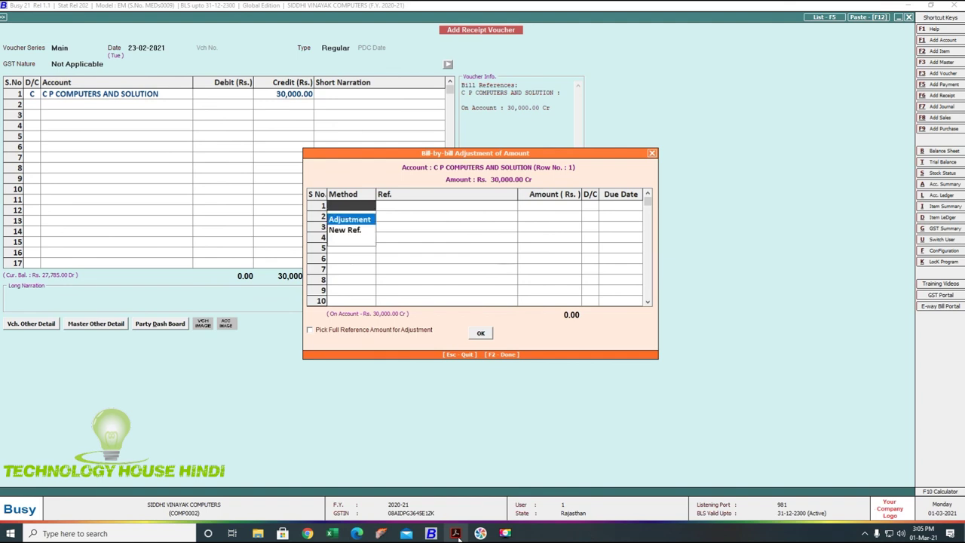
Pick Adjustment as the method for the first bill-by-bill row, then replace it with New Ref
key(Return)
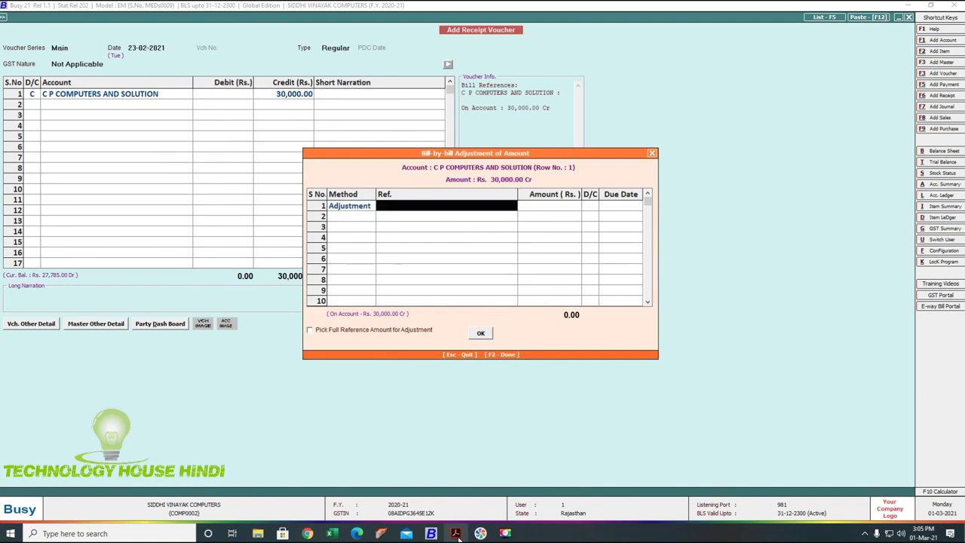
key(Left)
key(Return)
key(Return)
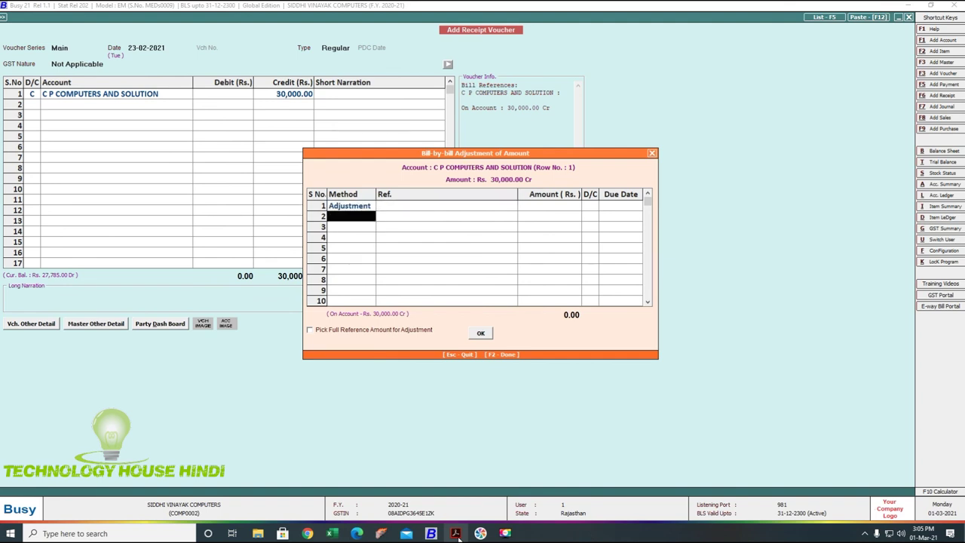
key(Up)
key(Down)
key(Return)
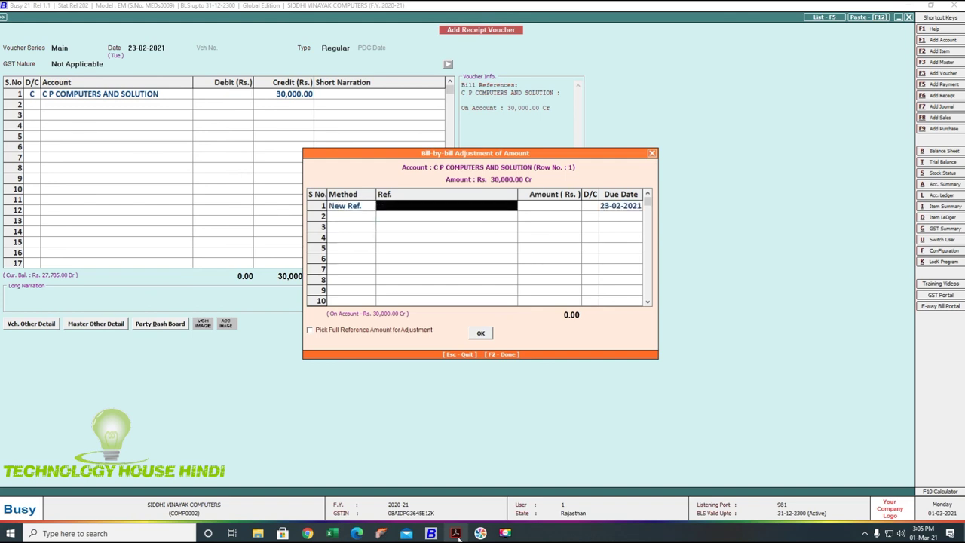
Enter 30000 as the new bill reference with an amount of 30,000.00 and accept the bill-by-bill adjustment
click(487, 333)
click(542, 286)
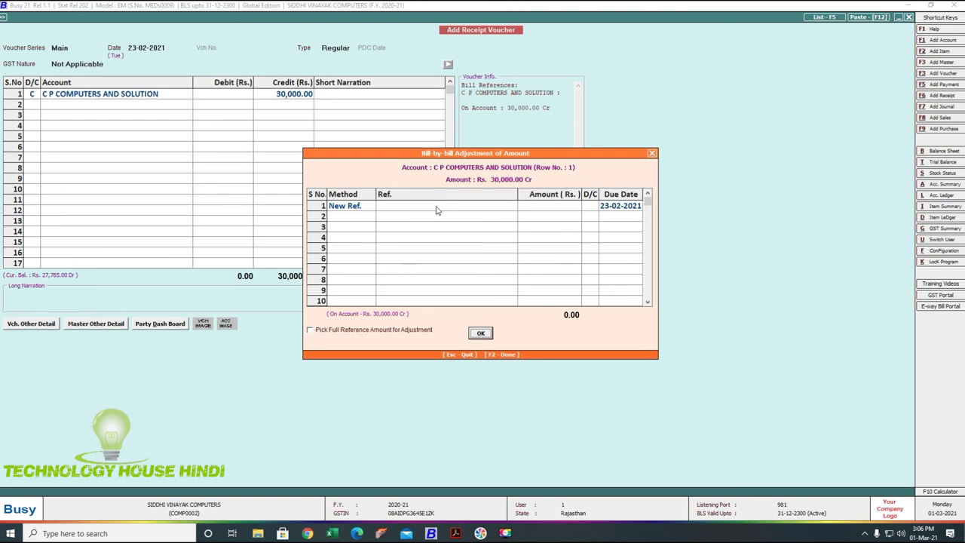
click(437, 206)
text(30000)
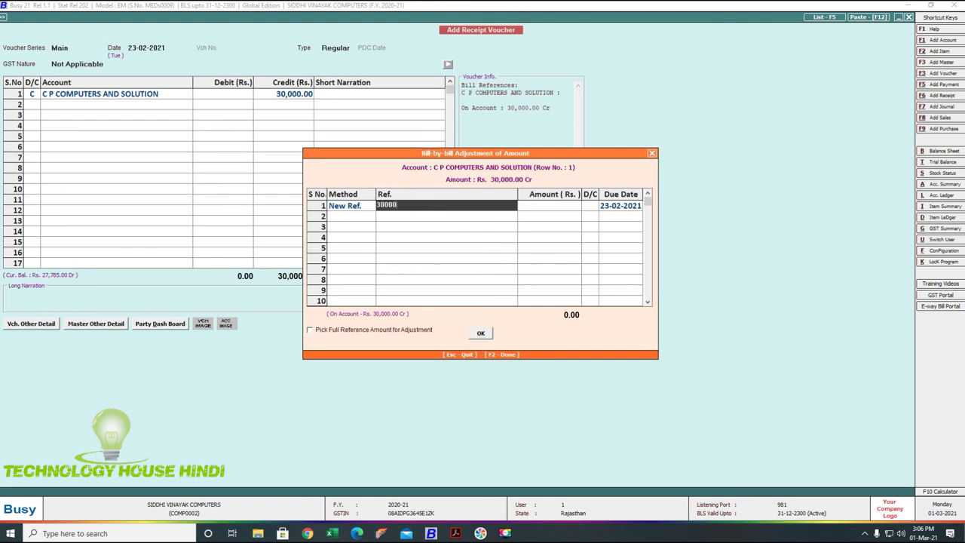
click(481, 333)
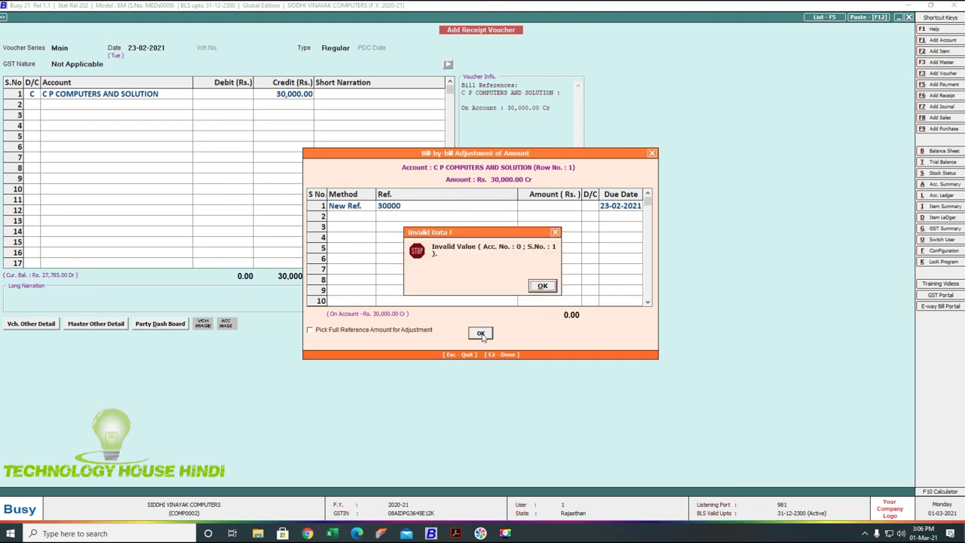
click(536, 286)
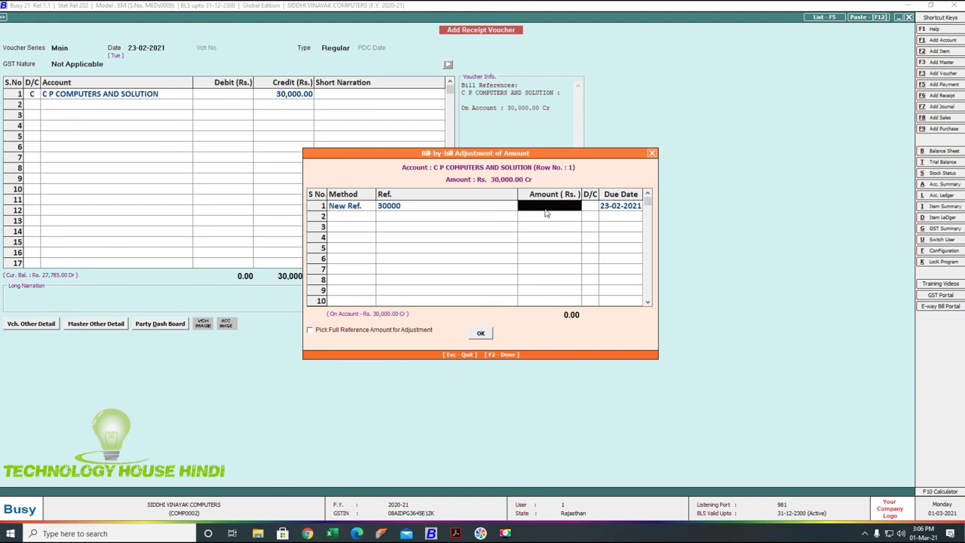
text(30000)
key(Return)
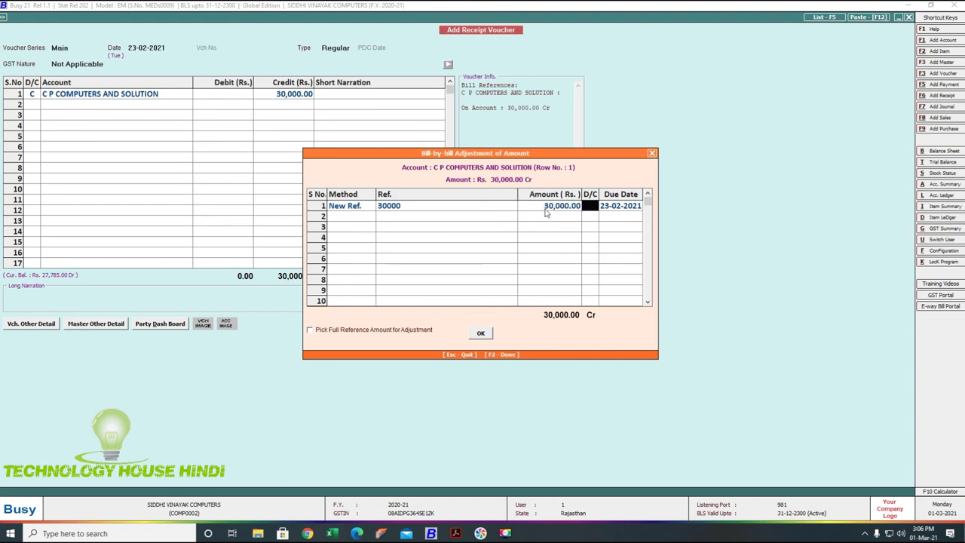
click(480, 336)
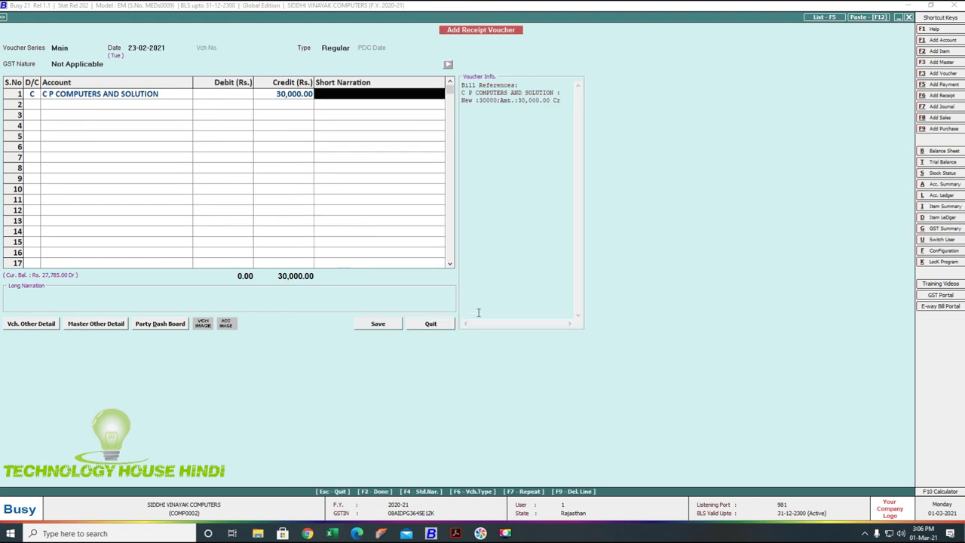
Debit INDUSIND BANK with 30,000.00 in the second row and give it the short narration Neft
key(Return)
key(Return)
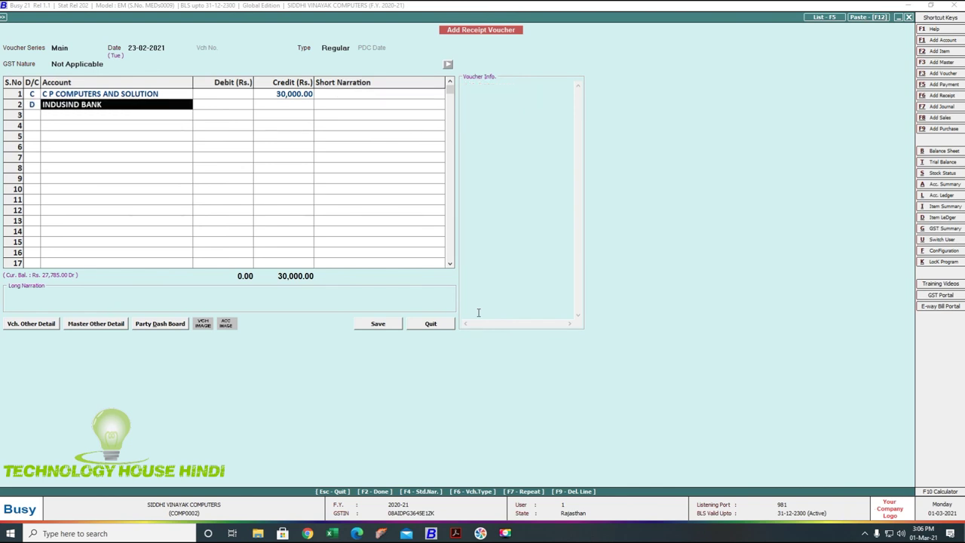
key(Return)
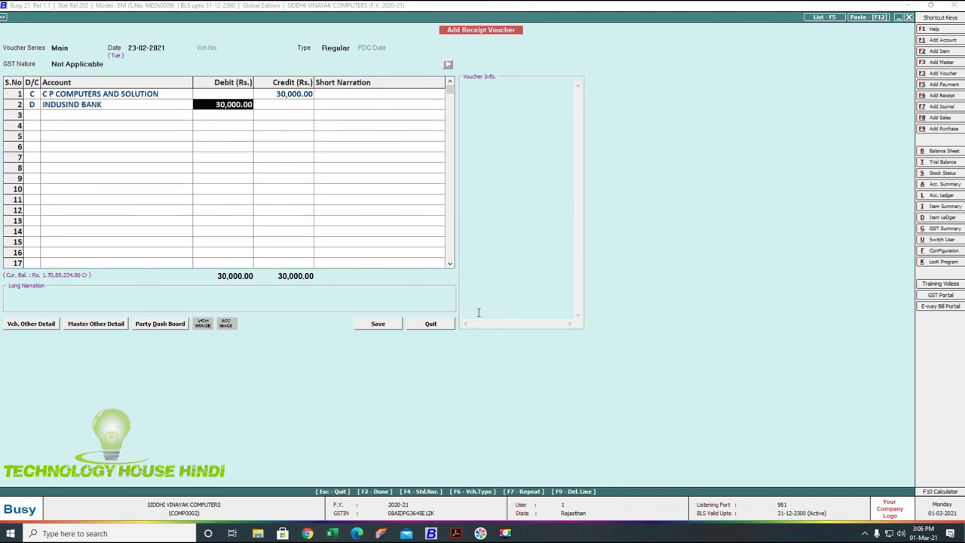
key(Return)
text(Neft)
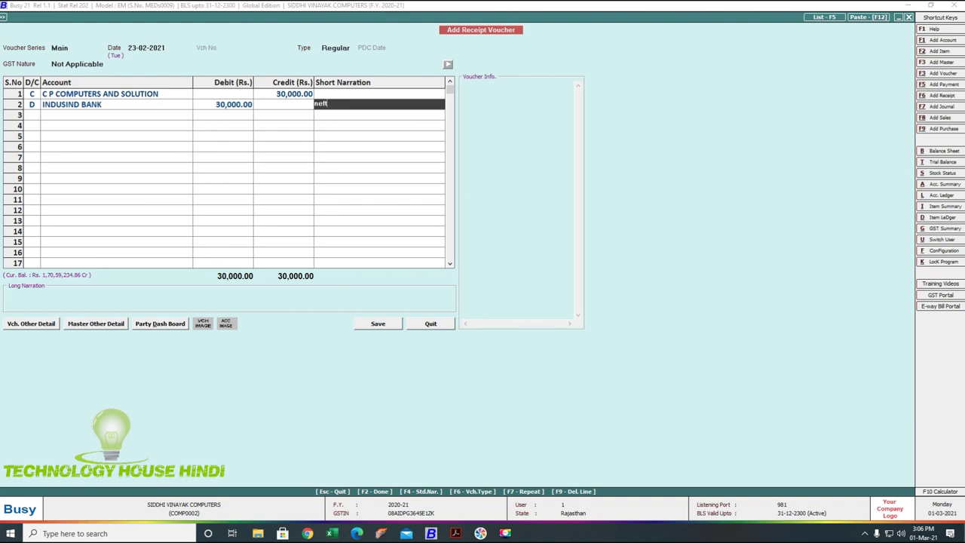
key(Return)
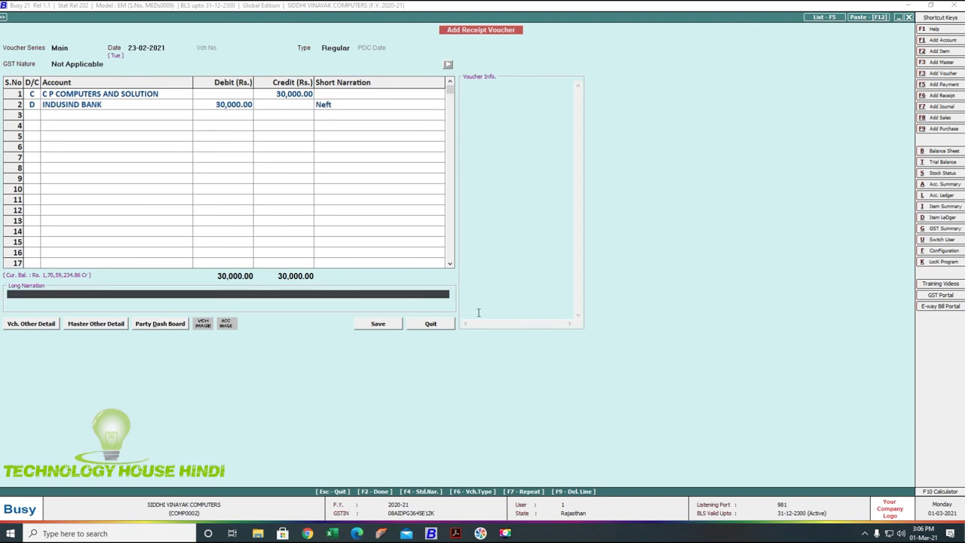
Change the second row's debit account to Cash, keeping its 30,000.00 debit and Neft narration
click(118, 107)
text(Cash)
key(Return)
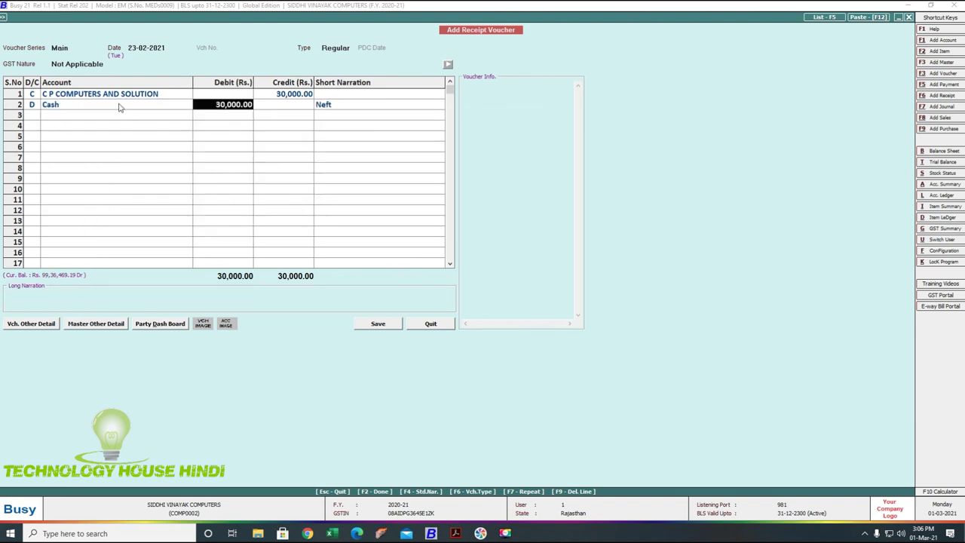
click(357, 105)
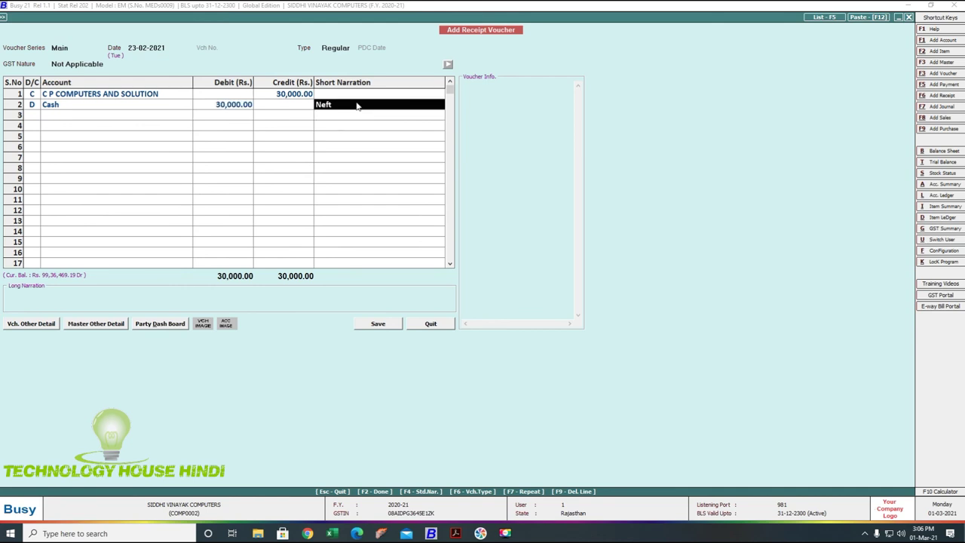
key(Left)
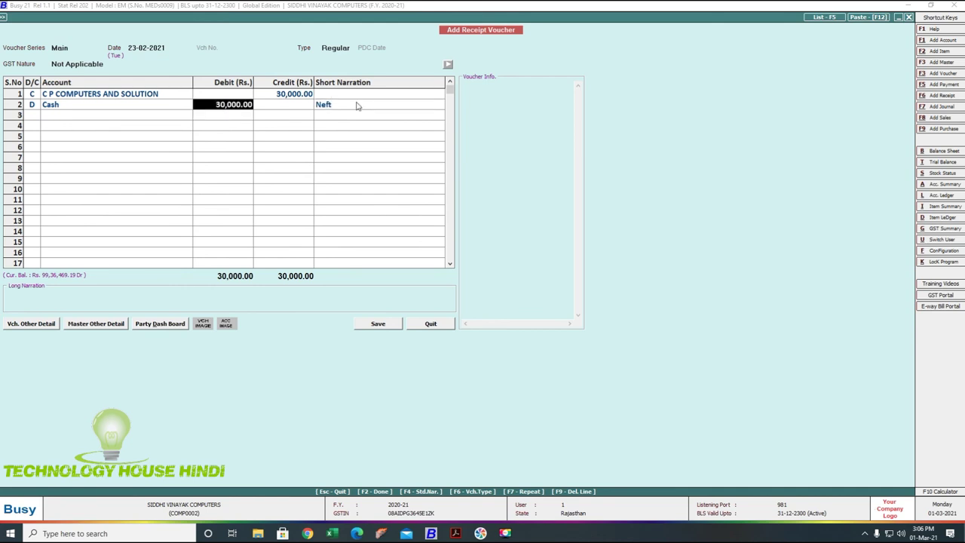
Change the second row's debit account to INDUSIND BANK and save the receipt voucher dated 23-02-2021
key(Left)
text(INDUSIND BANK)
key(Return)
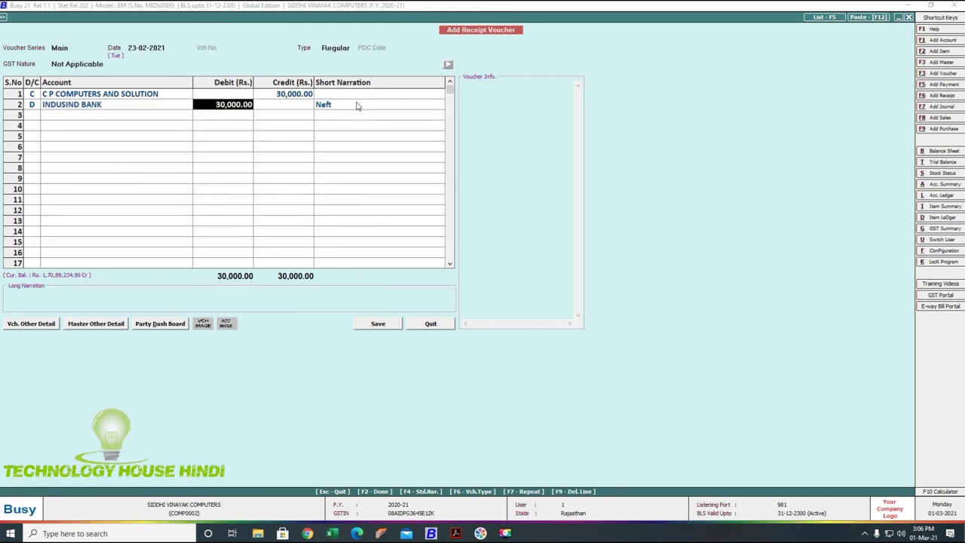
click(382, 325)
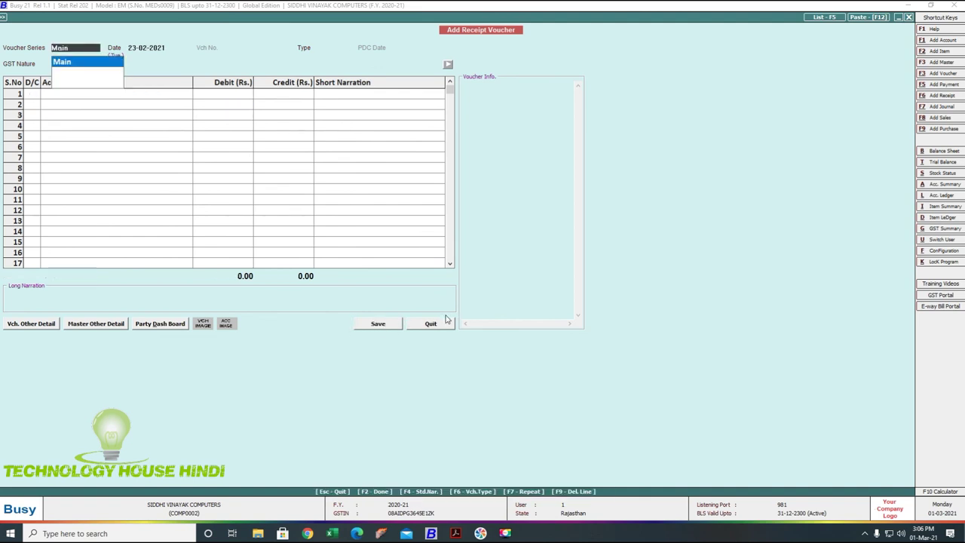
Leave voucher entry and request the account-wise ledger of C P COMPUTERS AND SOLUTION for 01-04-2020 to 01-03-2021, keeping the other report options
click(512, 536)
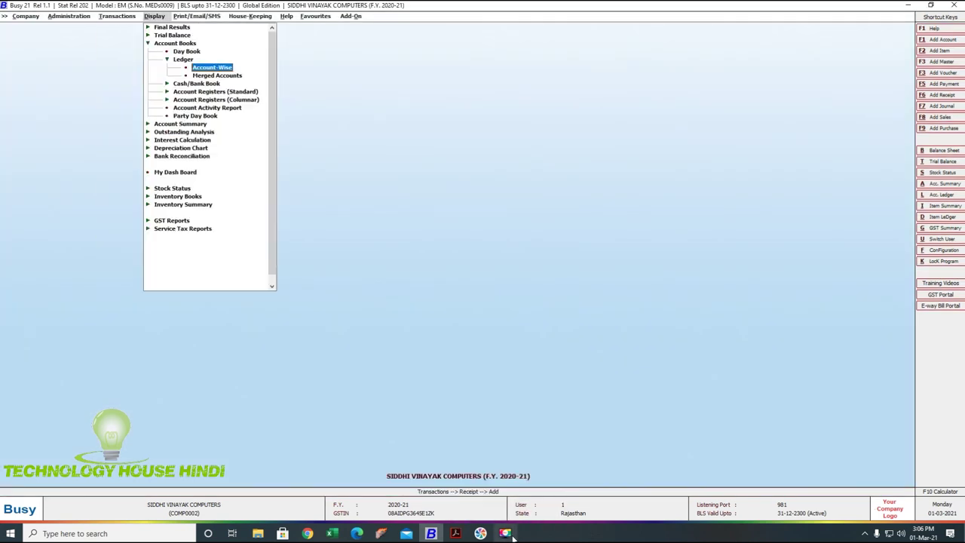
key(Return)
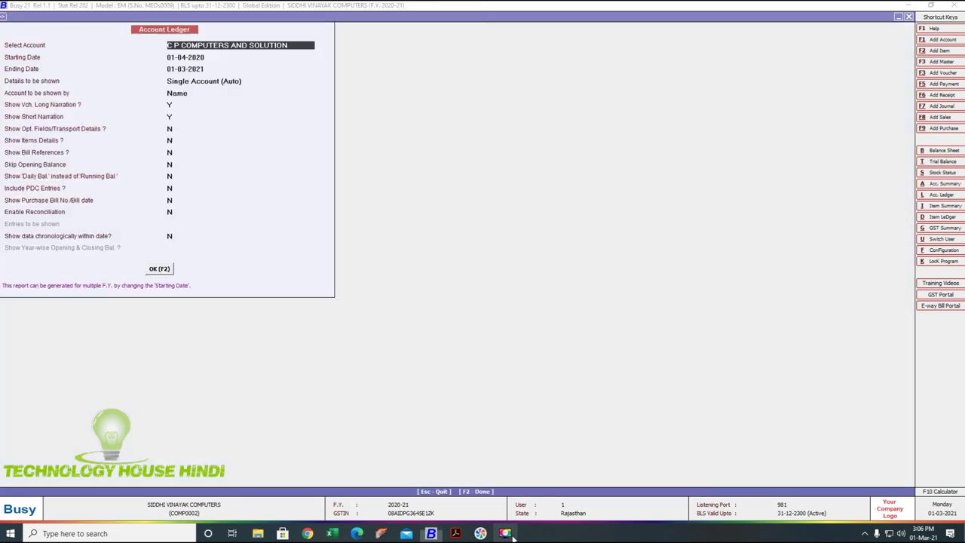
text(c)
key(Down)
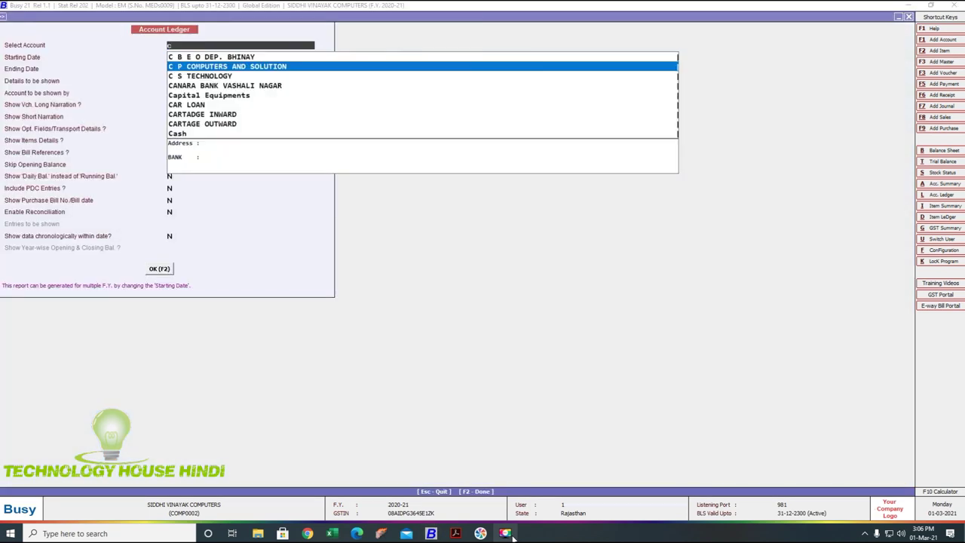
key(Return)
key(Return)
key(Return)
key(Return)
key(Return)
key(Return)
key(Return)
key(Return)
key(Return)
key(Return)
key(Return)
key(Return)
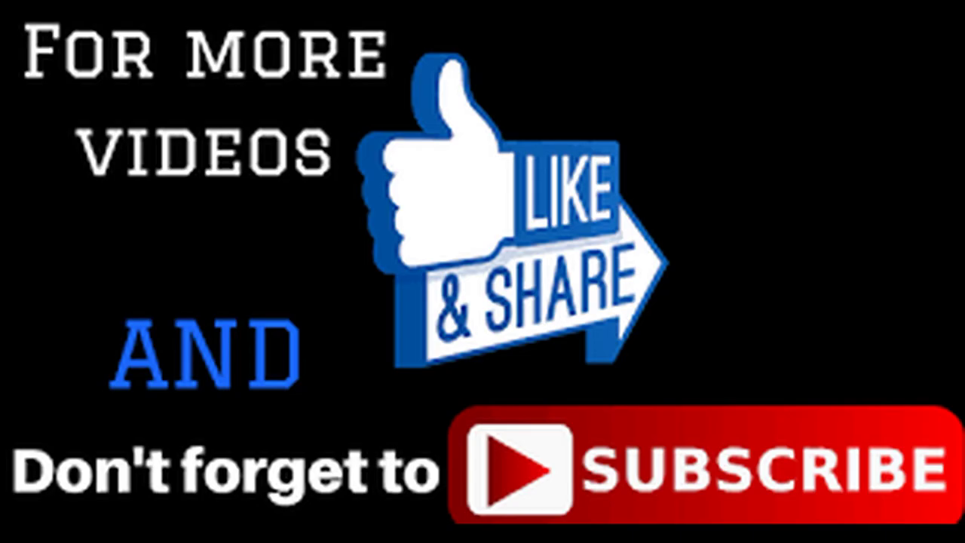